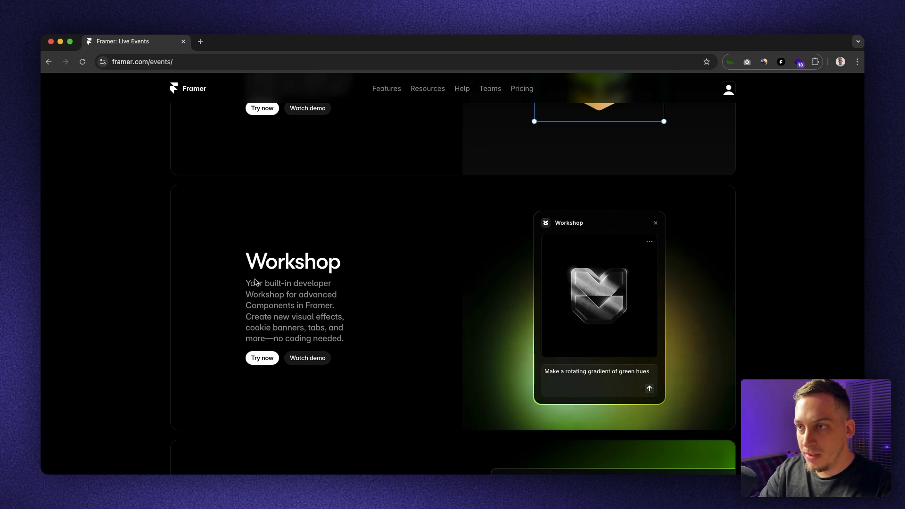
Open the Workshop feature page from the Framer events page and go to its component examples.
{"action": "left_click_drag", "start_coordinate": [245, 285], "coordinate": [331, 307]}
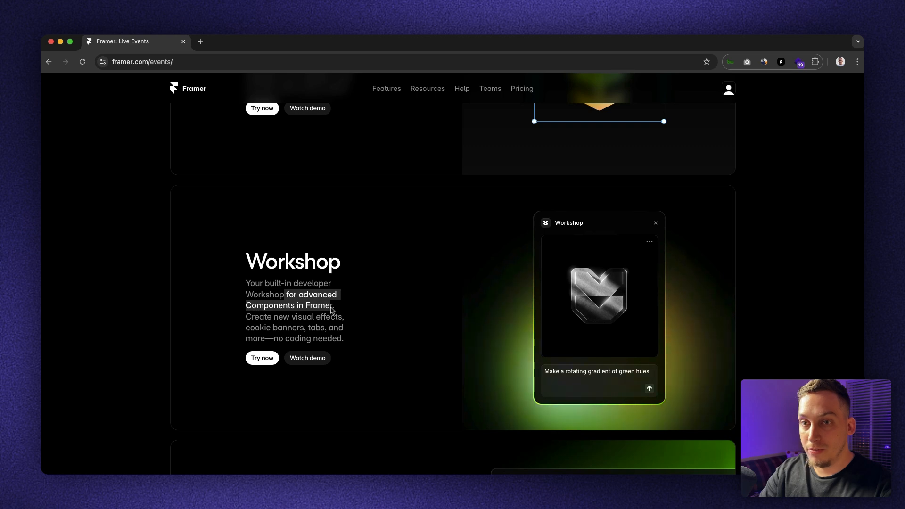
{"action": "scroll", "coordinate": [304, 298], "scroll_direction": "down", "scroll_amount": 1}
{"action": "left_click", "coordinate": [304, 298]}
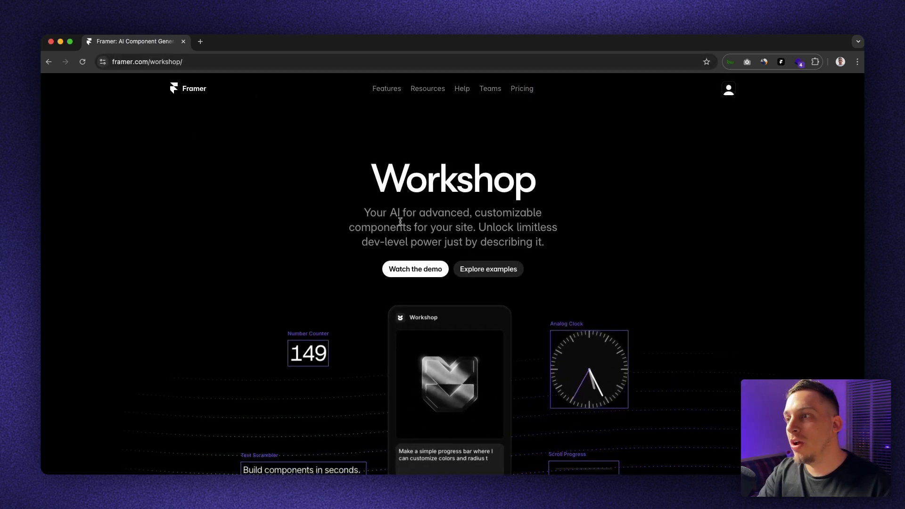
{"action": "left_click", "coordinate": [477, 273]}
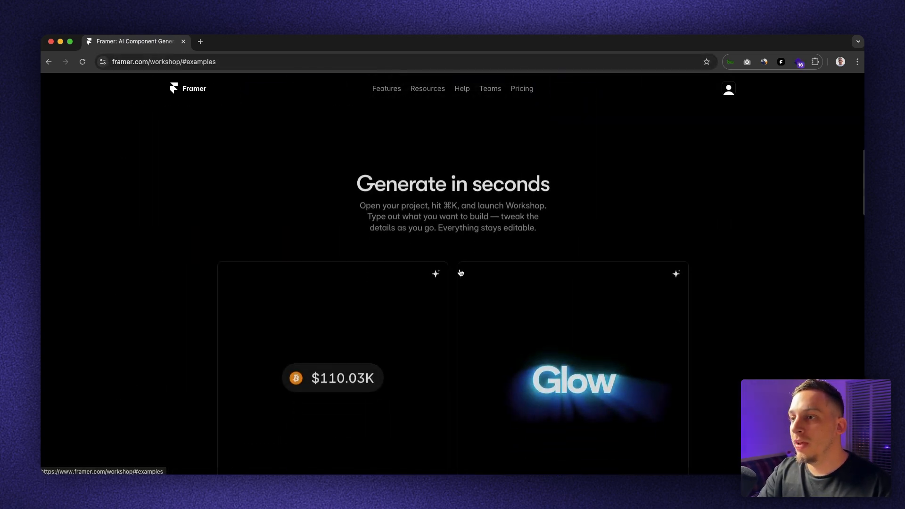
Check the prompts behind the Bitcoin price and Glow example components.
{"action": "scroll", "coordinate": [457, 274], "scroll_direction": "down", "scroll_amount": 1}
{"action": "left_click", "coordinate": [434, 211]}
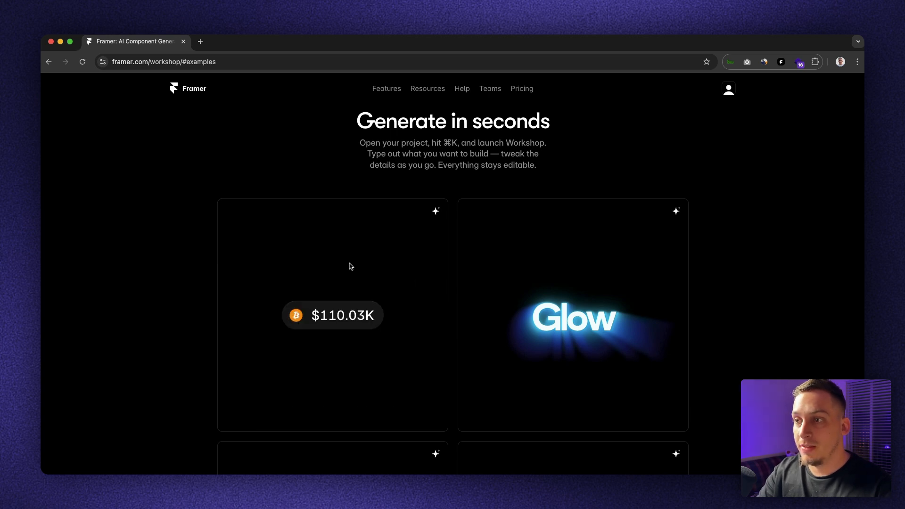
{"action": "scroll", "coordinate": [347, 264], "scroll_direction": "down", "scroll_amount": 1}
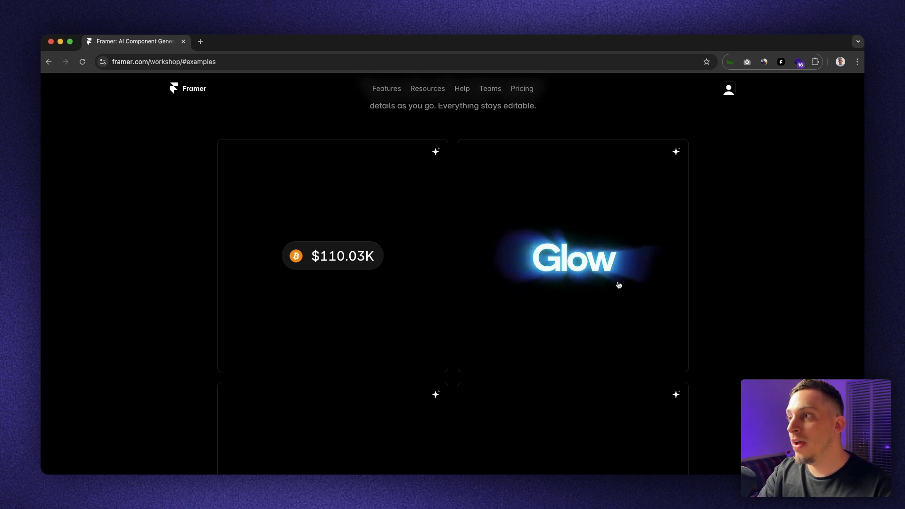
{"action": "left_click", "coordinate": [675, 152]}
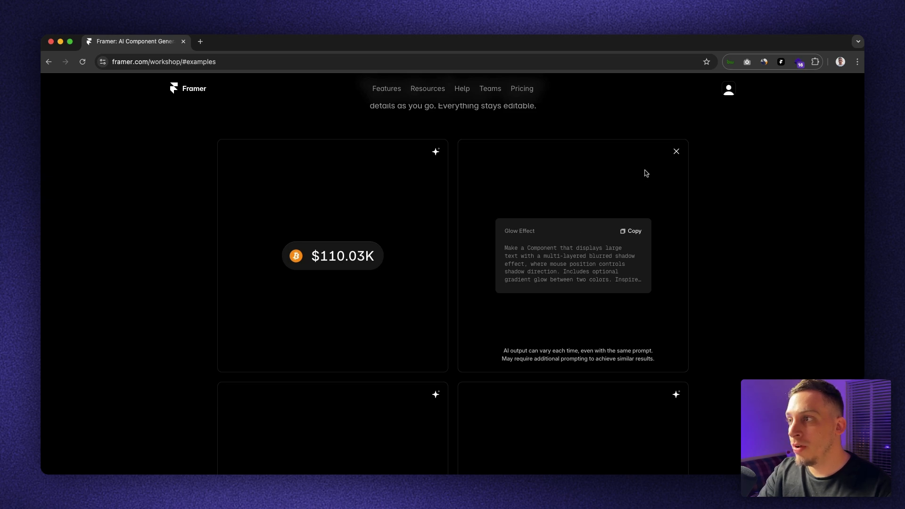
Look through the remaining Workshop examples, such as the progress bar, tilting image, image comparison, number counter and analog clock.
{"action": "scroll", "coordinate": [422, 167], "scroll_direction": "down", "scroll_amount": 5}
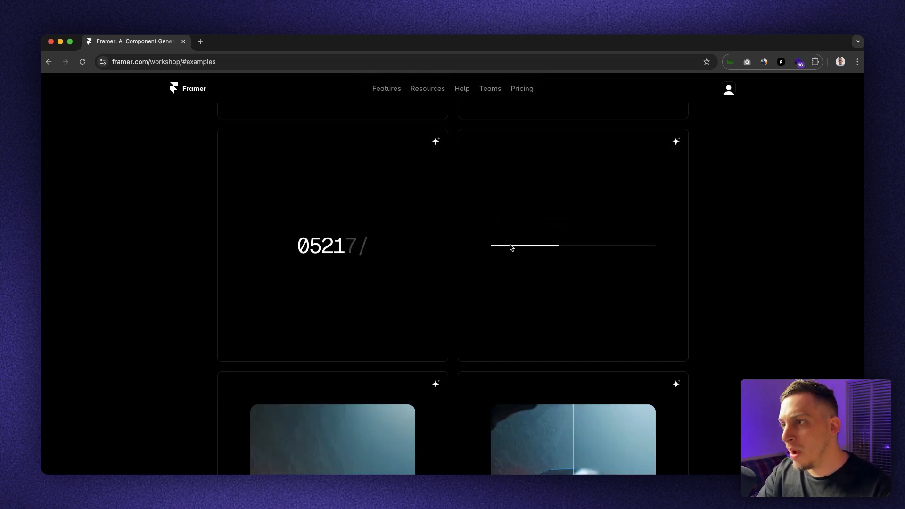
{"action": "scroll", "coordinate": [508, 245], "scroll_direction": "down", "scroll_amount": 3}
{"action": "scroll", "coordinate": [510, 246], "scroll_direction": "up", "scroll_amount": 4}
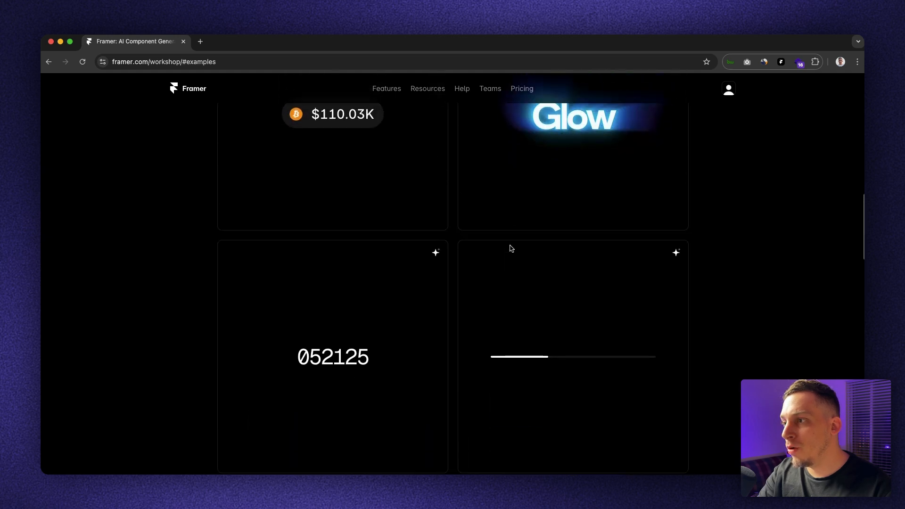
{"action": "scroll", "coordinate": [511, 248], "scroll_direction": "down", "scroll_amount": 4}
{"action": "scroll", "coordinate": [512, 247], "scroll_direction": "up", "scroll_amount": 3}
{"action": "scroll", "coordinate": [511, 247], "scroll_direction": "down", "scroll_amount": 4}
{"action": "scroll", "coordinate": [511, 248], "scroll_direction": "down", "scroll_amount": 1}
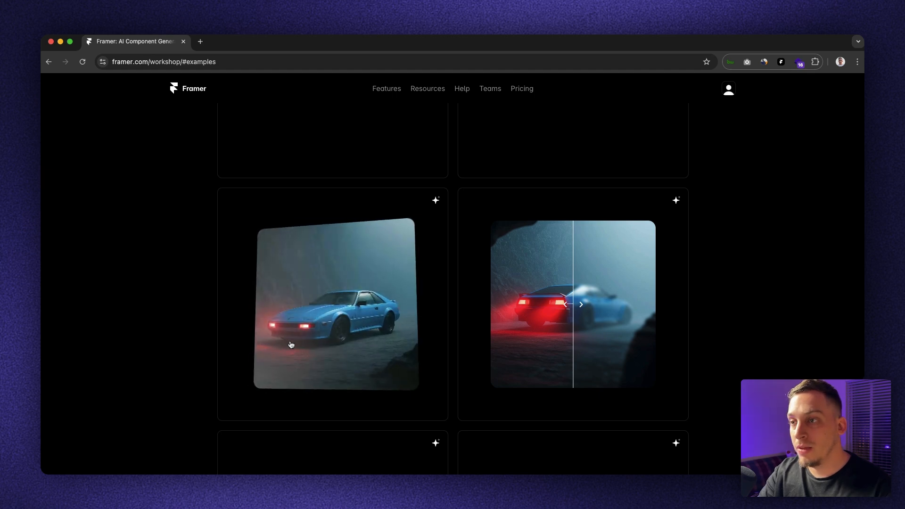
{"action": "scroll", "coordinate": [278, 258], "scroll_direction": "down", "scroll_amount": 7}
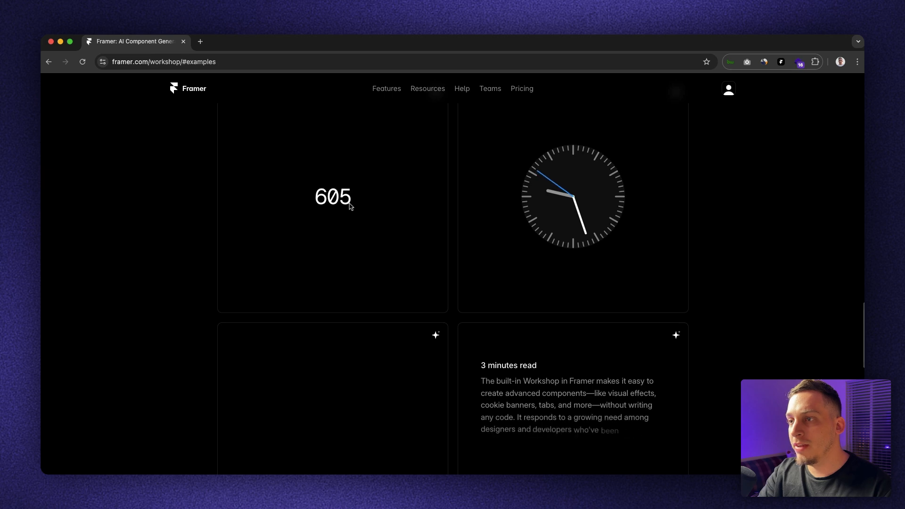
{"action": "scroll", "coordinate": [349, 205], "scroll_direction": "down", "scroll_amount": 3}
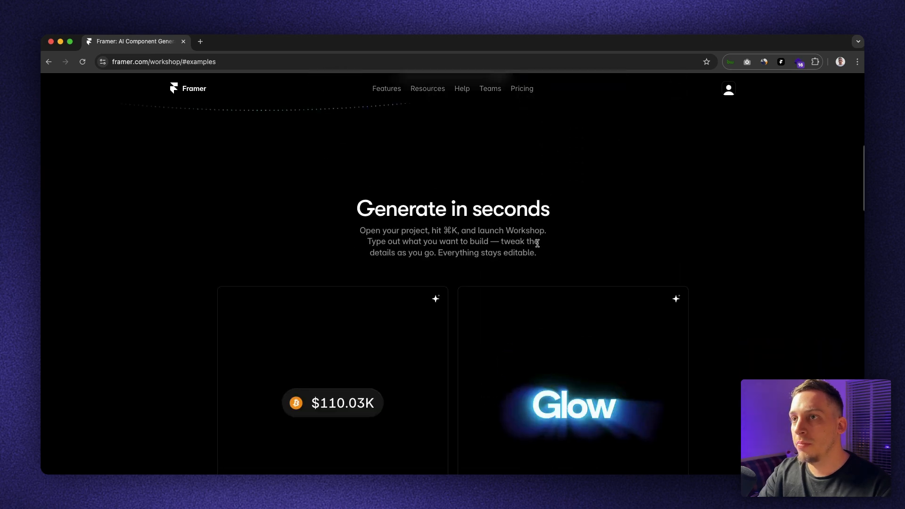
{"action": "scroll", "coordinate": [537, 244], "scroll_direction": "up", "scroll_amount": 1}
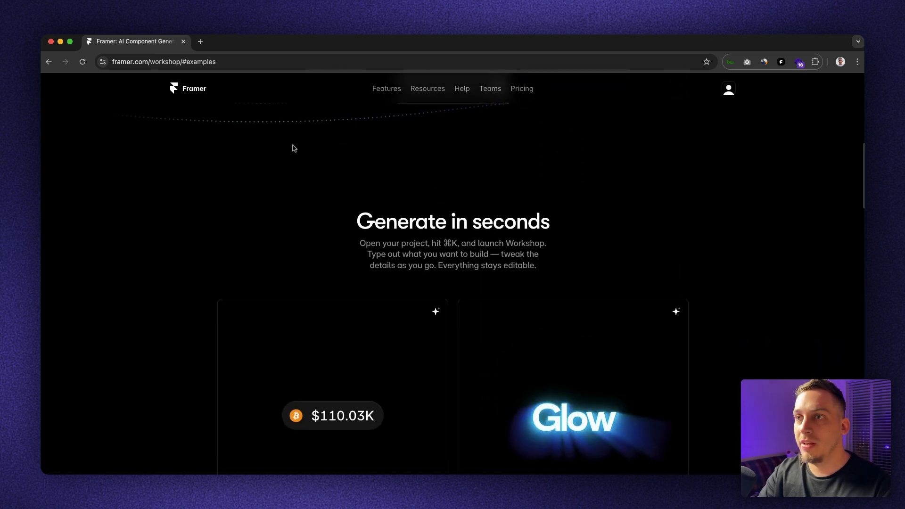
{"action": "scroll", "coordinate": [232, 120], "scroll_direction": "up", "scroll_amount": 4}
{"action": "scroll", "coordinate": [232, 120], "scroll_direction": "down", "scroll_amount": 10}
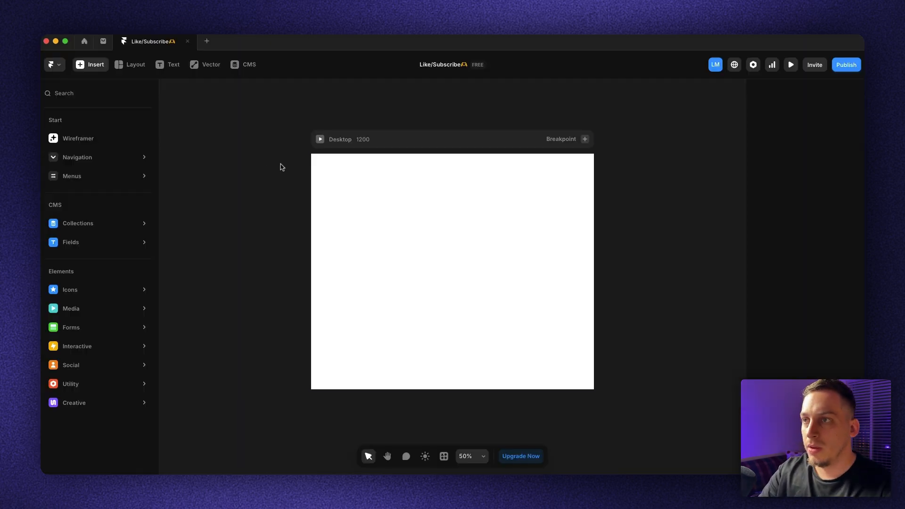
{"action": "left_click", "coordinate": [232, 128]}
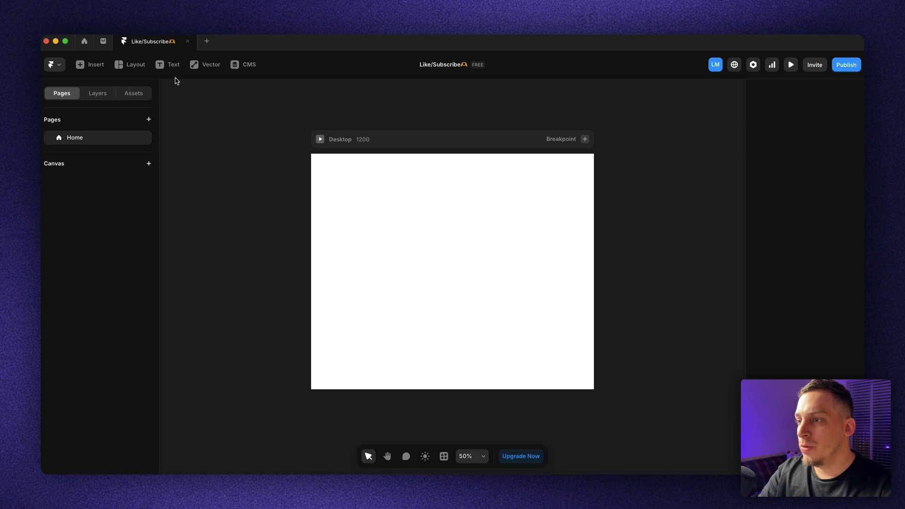
{"action": "left_click", "coordinate": [97, 68]}
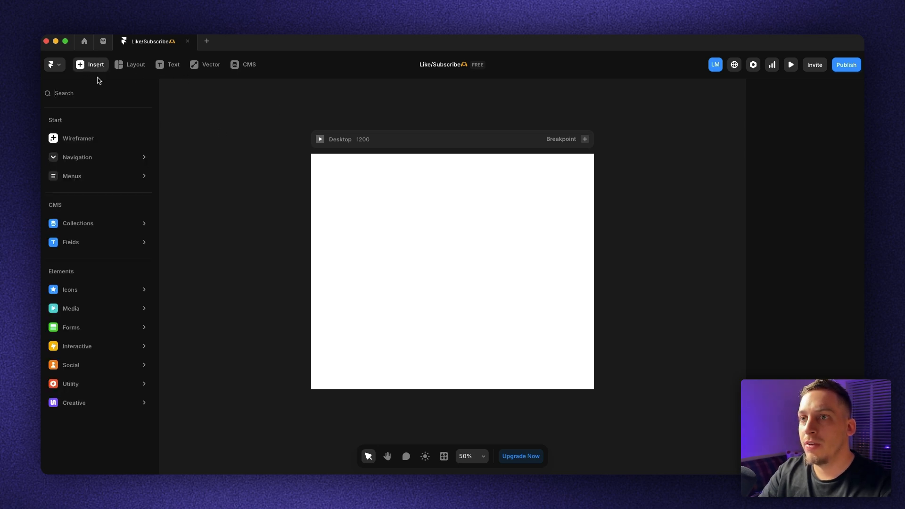
{"action": "mouse_move", "coordinate": [100, 174]}
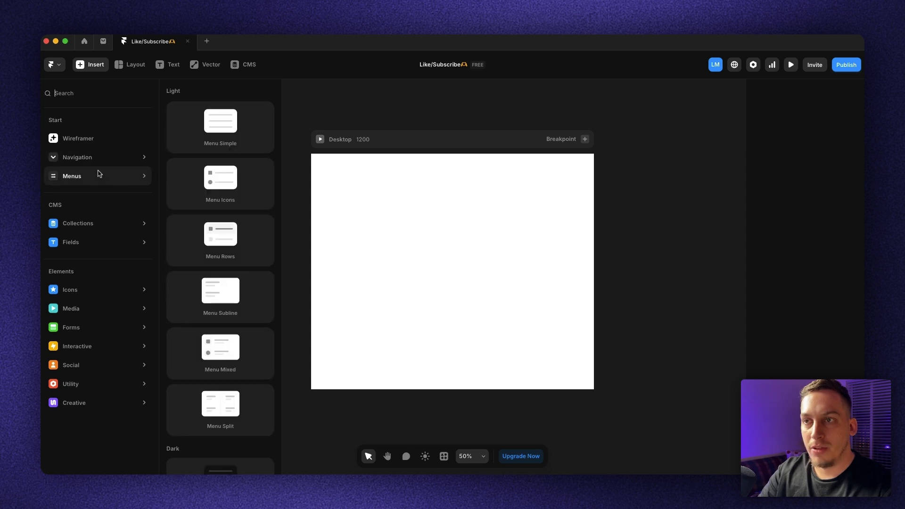
{"action": "mouse_move", "coordinate": [97, 158]}
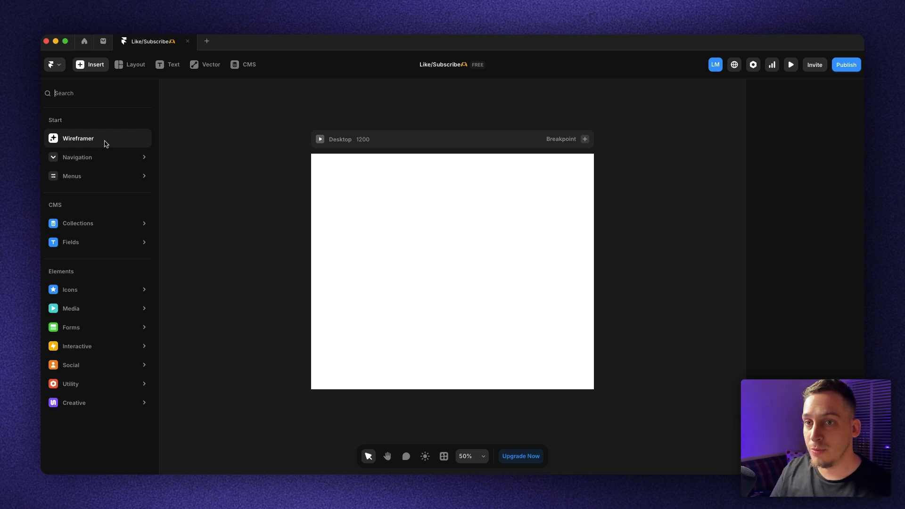
{"action": "left_click", "coordinate": [209, 64]}
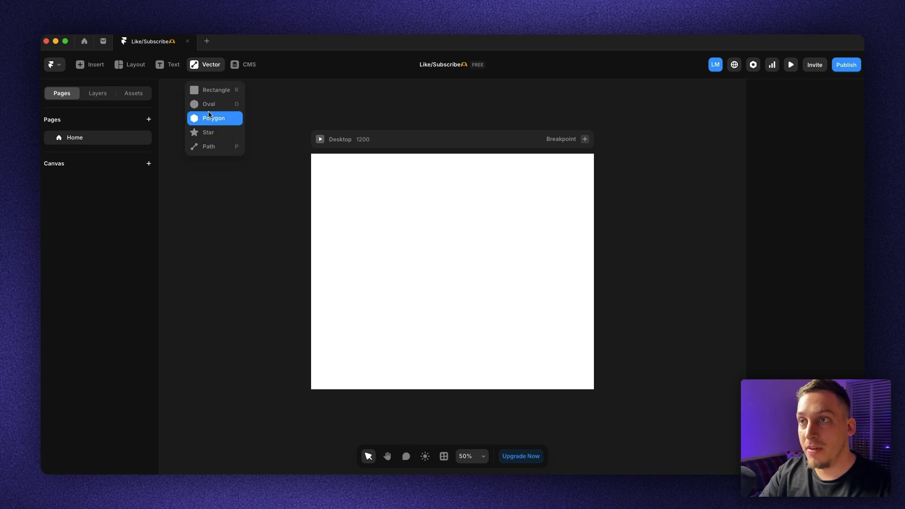
{"action": "left_click", "coordinate": [209, 72]}
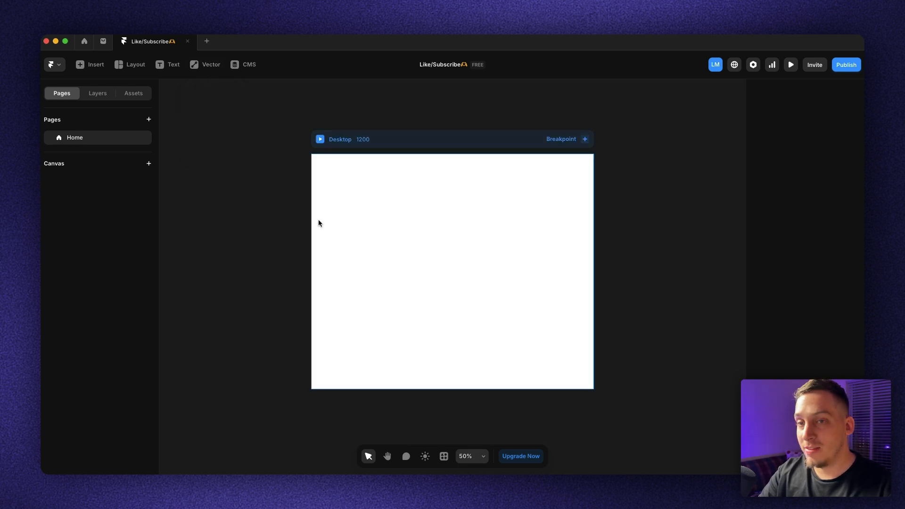
Search the insertable elements of the Framer project for "workshop" and clear the search.
{"action": "left_click", "coordinate": [89, 69]}
{"action": "left_click", "coordinate": [84, 96]}
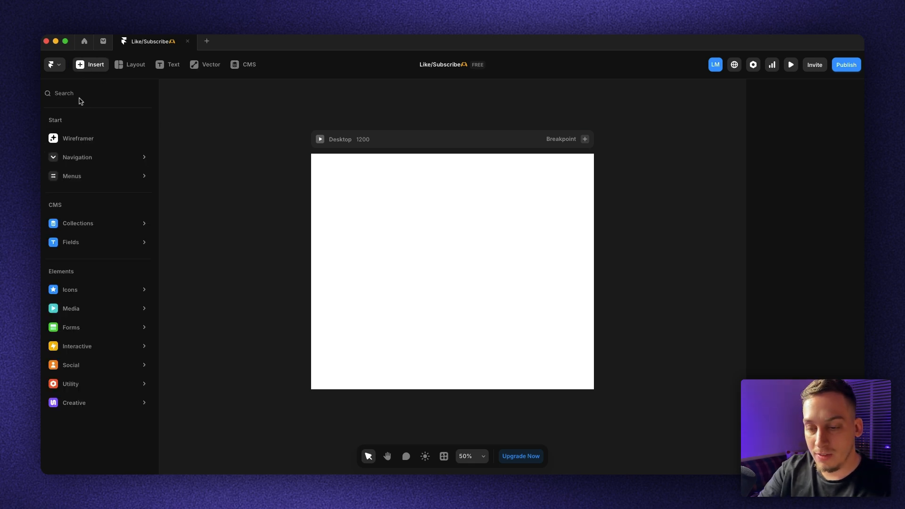
{"action": "type", "text": "workshop"}
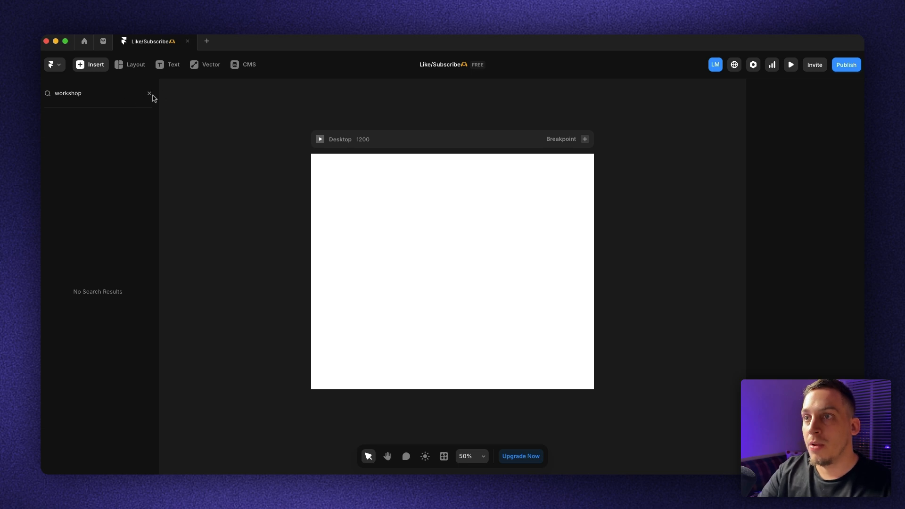
{"action": "left_click", "coordinate": [150, 94]}
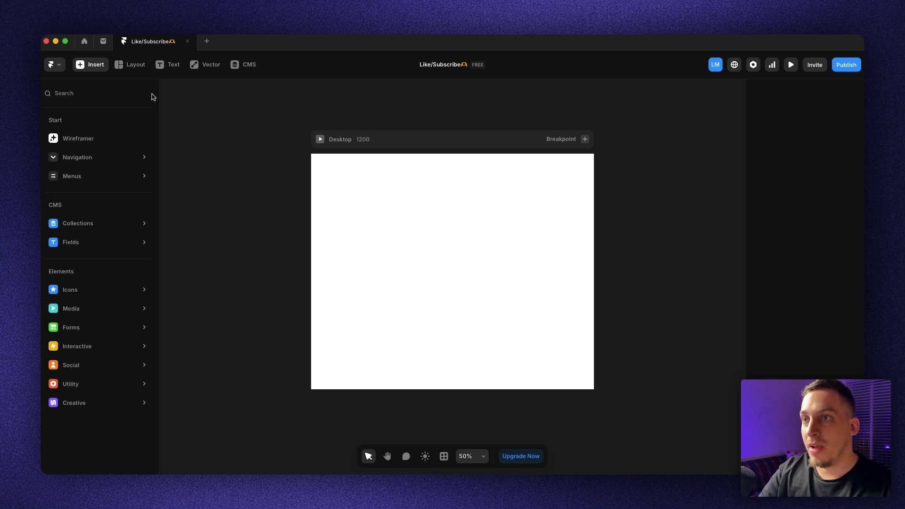
Launch the Workshop plugin and set its AI model to Claude 3.7.
{"action": "left_click", "coordinate": [444, 456]}
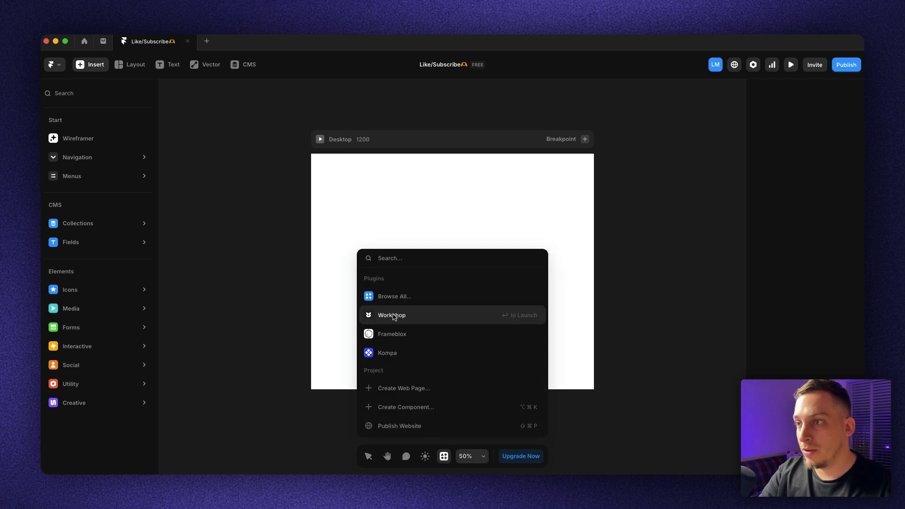
{"action": "left_click", "coordinate": [392, 316]}
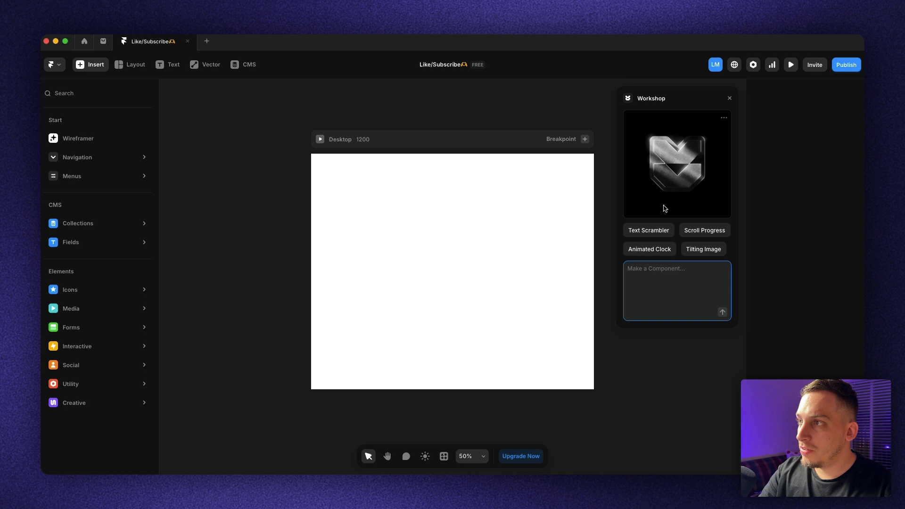
{"action": "left_click", "coordinate": [723, 118]}
{"action": "left_click", "coordinate": [724, 119]}
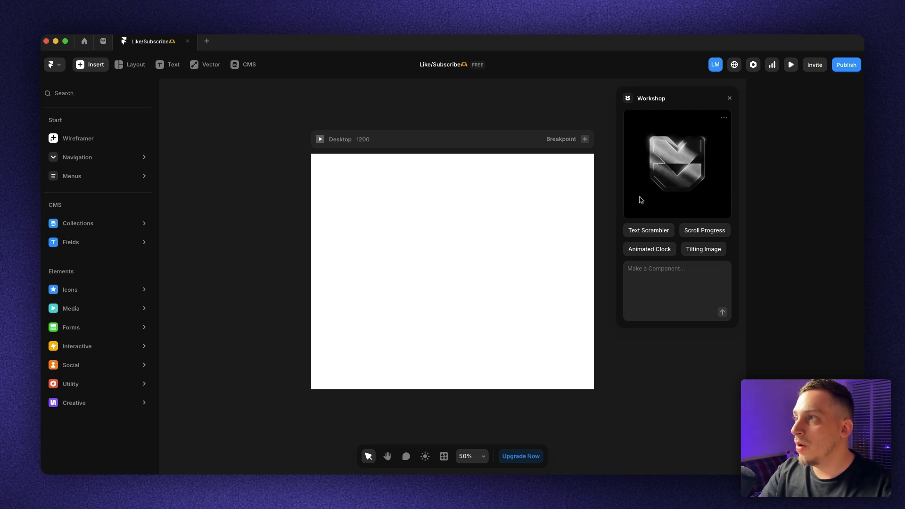
{"action": "left_click", "coordinate": [723, 121]}
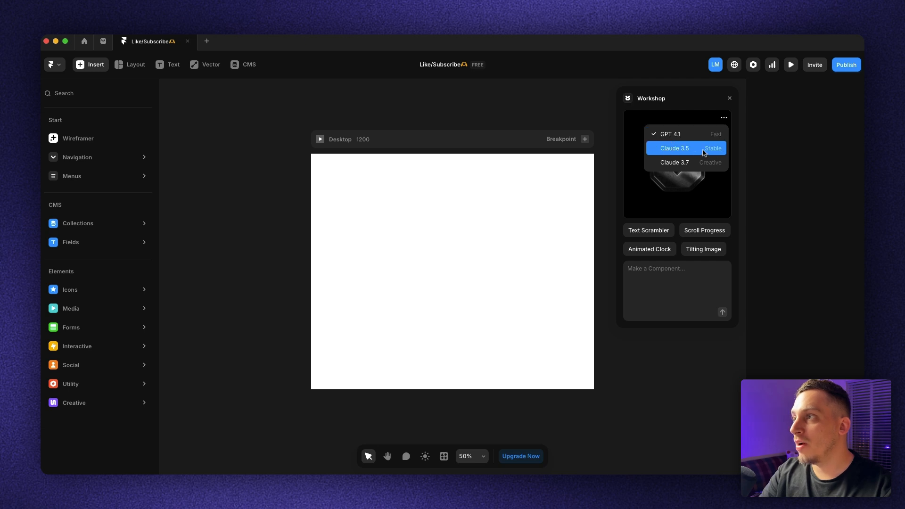
{"action": "left_click", "coordinate": [673, 163]}
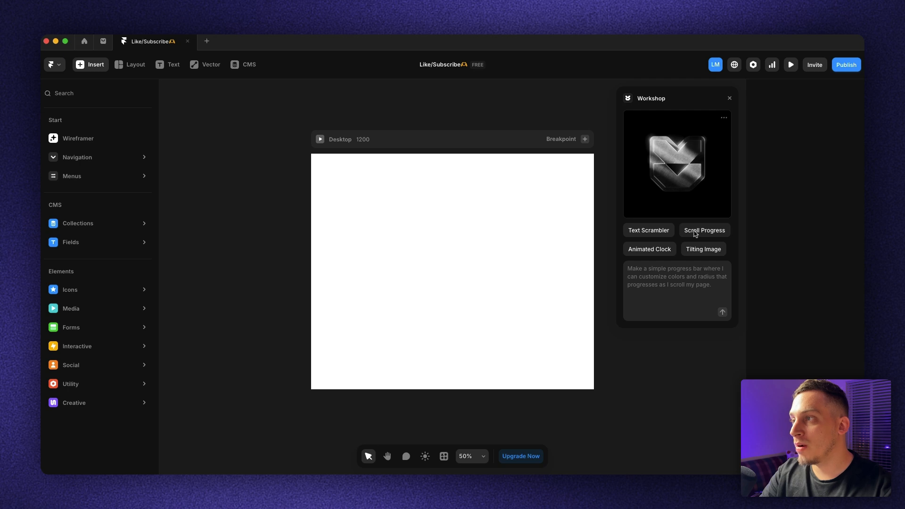
Load the Animated Clock example prompt and reword it to ask for a digital clock instead of an analog one.
{"action": "left_click", "coordinate": [659, 251]}
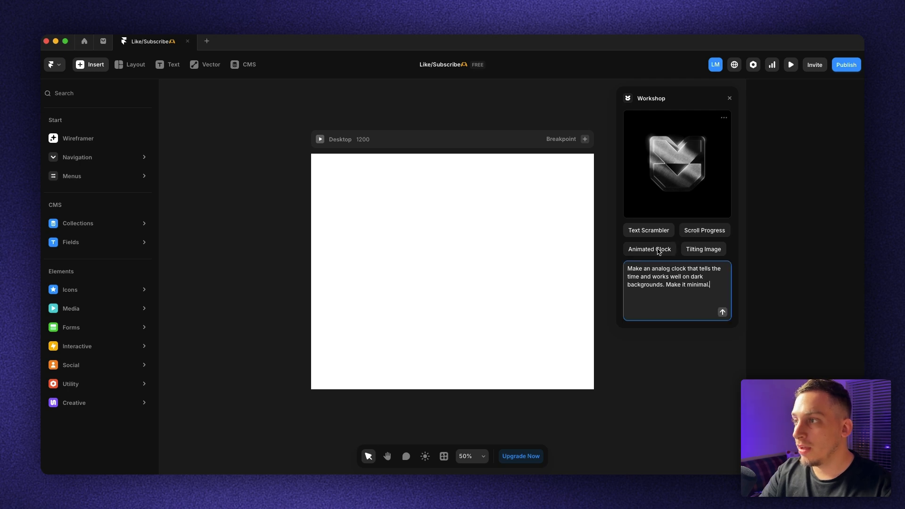
{"action": "double_click", "coordinate": [661, 269]}
{"action": "key", "text": "BackSpace"}
{"action": "key", "text": "BackSpace"}
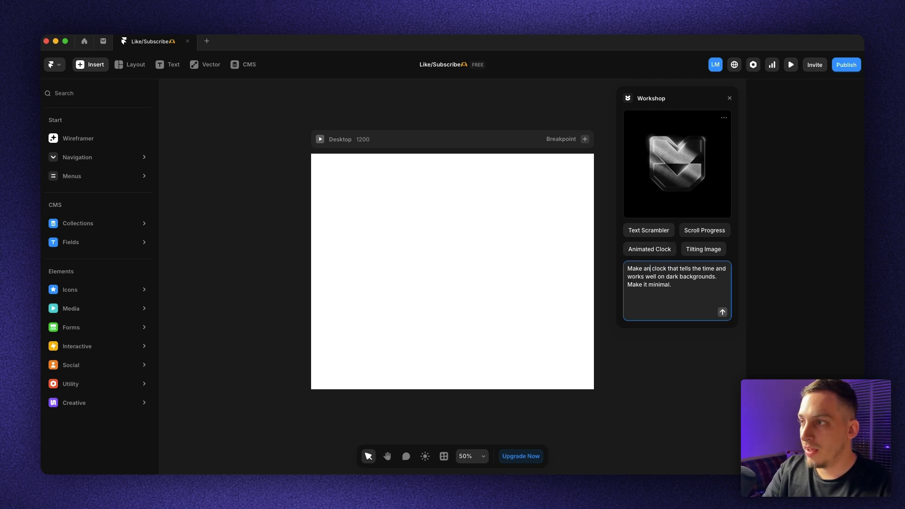
{"action": "type", "text": "digita"}
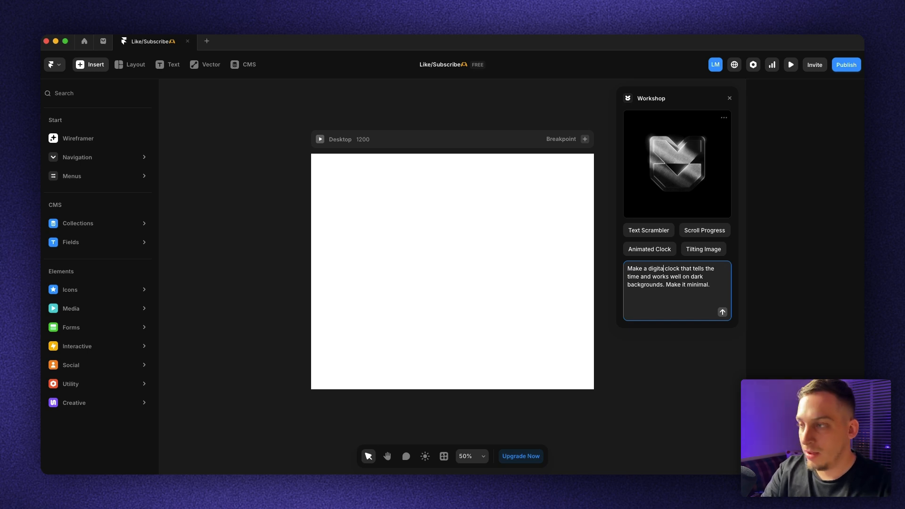
{"action": "type", "text": "l"}
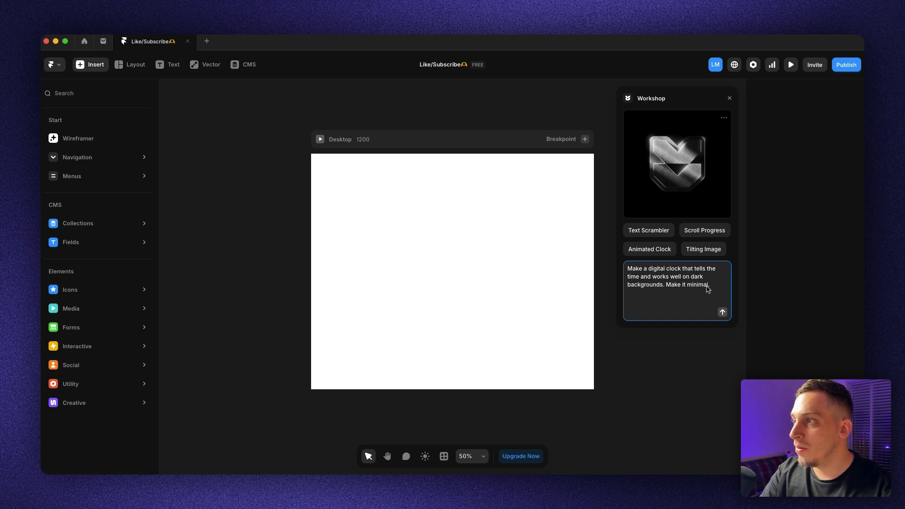
Extend the prompt's last sentence with "but with a retro video game style" and generate the component.
{"action": "key", "text": "BackSpace"}
{"action": "type", "text": "but with a retro video game style"}
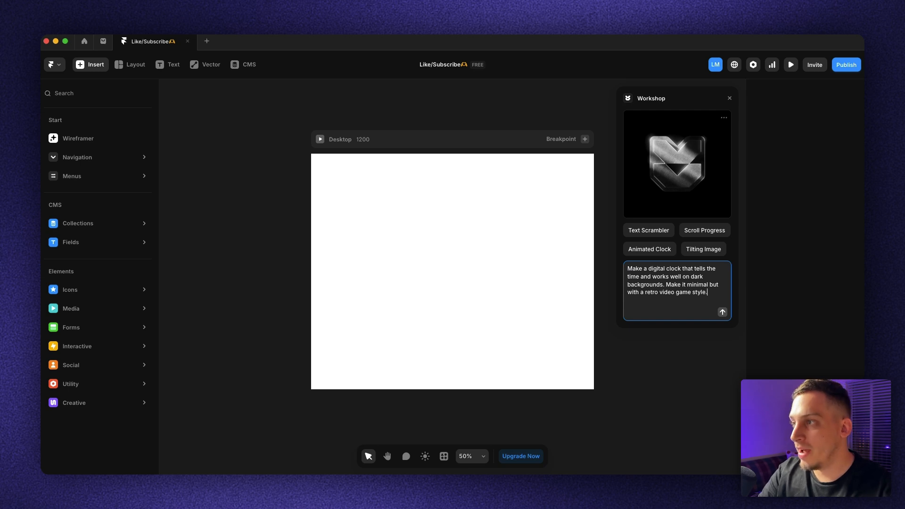
{"action": "left_click", "coordinate": [721, 313]}
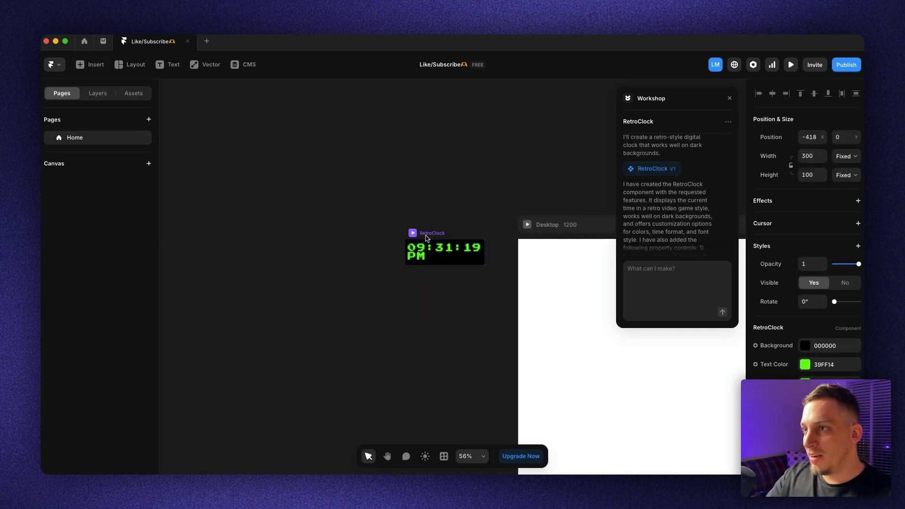
Move the RetroClock component onto the Desktop page and back out to the empty canvas beside it.
{"action": "left_click_drag", "start_coordinate": [425, 238], "coordinate": [559, 266]}
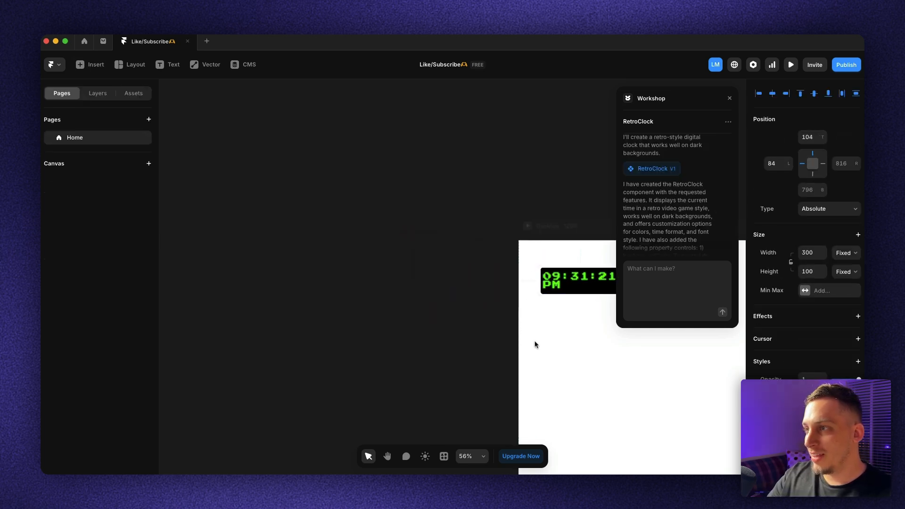
{"action": "scroll", "coordinate": [535, 342], "scroll_direction": "right", "scroll_amount": 3}
{"action": "left_click_drag", "start_coordinate": [517, 287], "coordinate": [394, 275]}
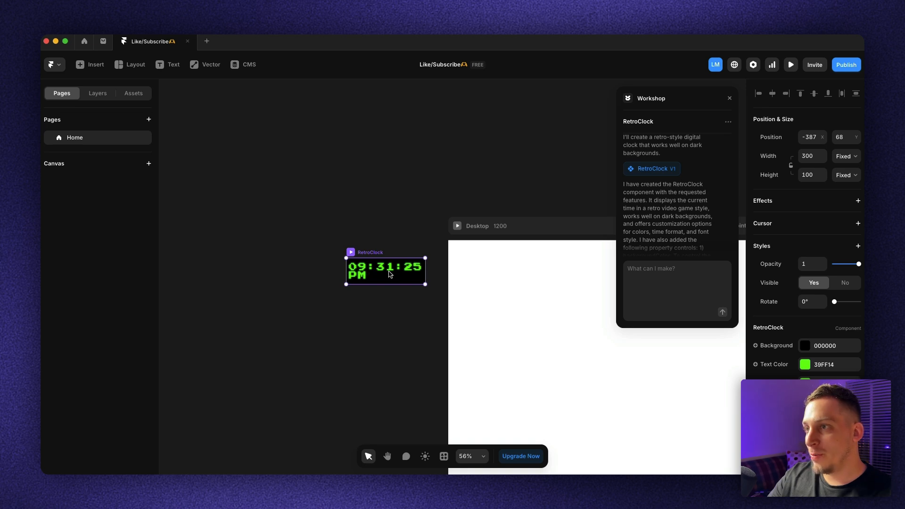
Set the RetroClock component's background color to white (FFFFFF).
{"action": "scroll", "coordinate": [360, 272], "scroll_direction": "up", "scroll_amount": 8}
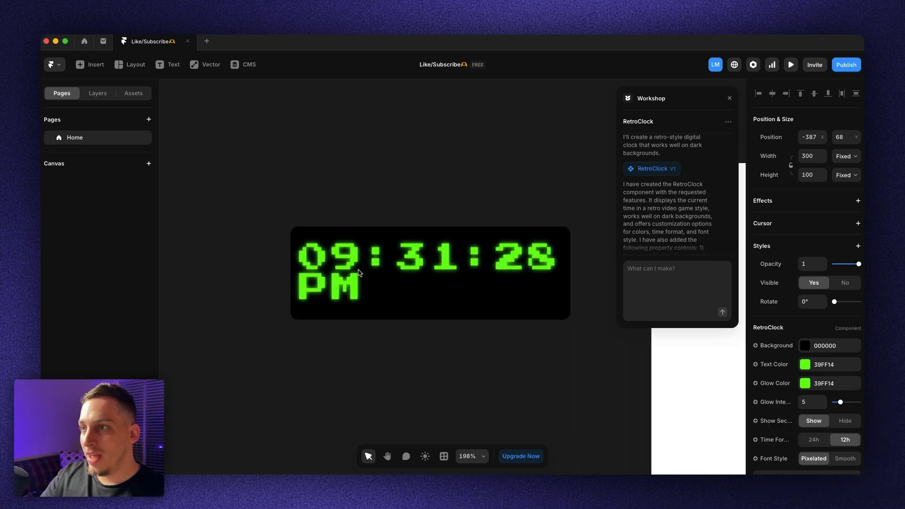
{"action": "scroll", "coordinate": [359, 273], "scroll_direction": "up", "scroll_amount": 5}
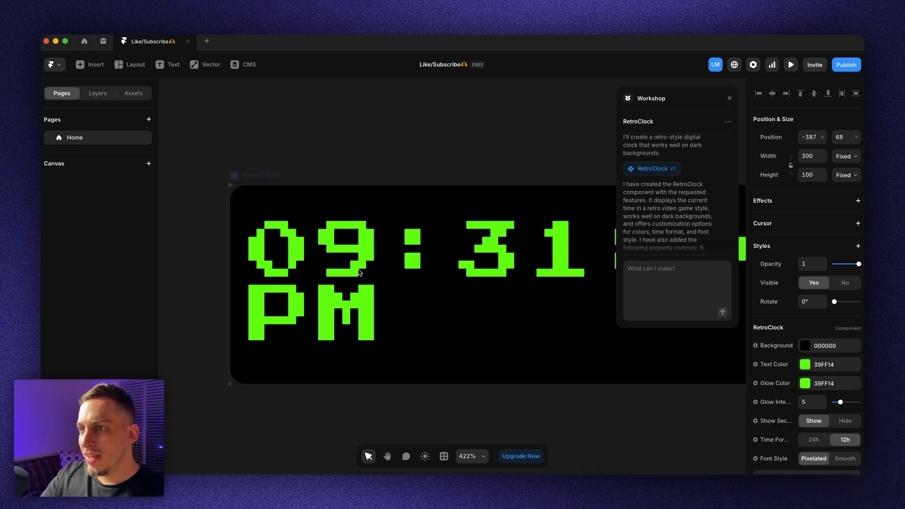
{"action": "scroll", "coordinate": [360, 273], "scroll_direction": "down", "scroll_amount": 7}
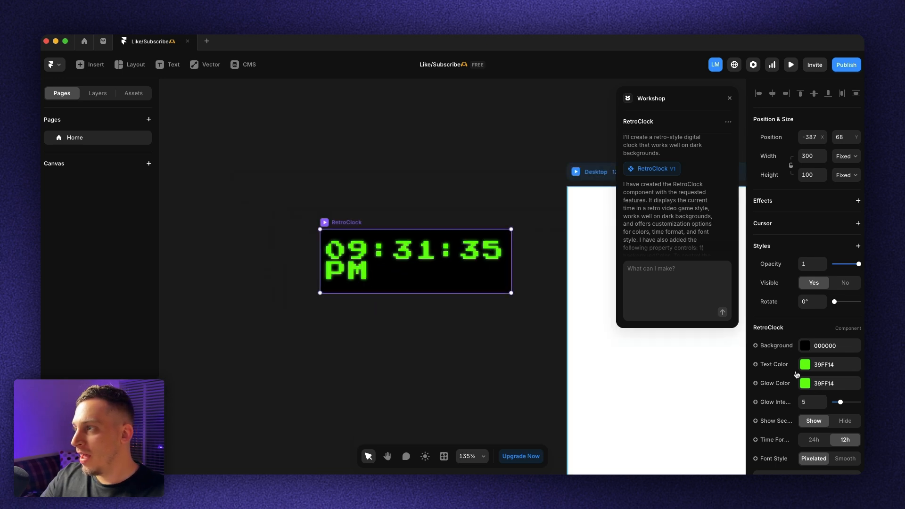
{"action": "scroll", "coordinate": [796, 375], "scroll_direction": "down", "scroll_amount": 2}
{"action": "left_click", "coordinate": [800, 303]}
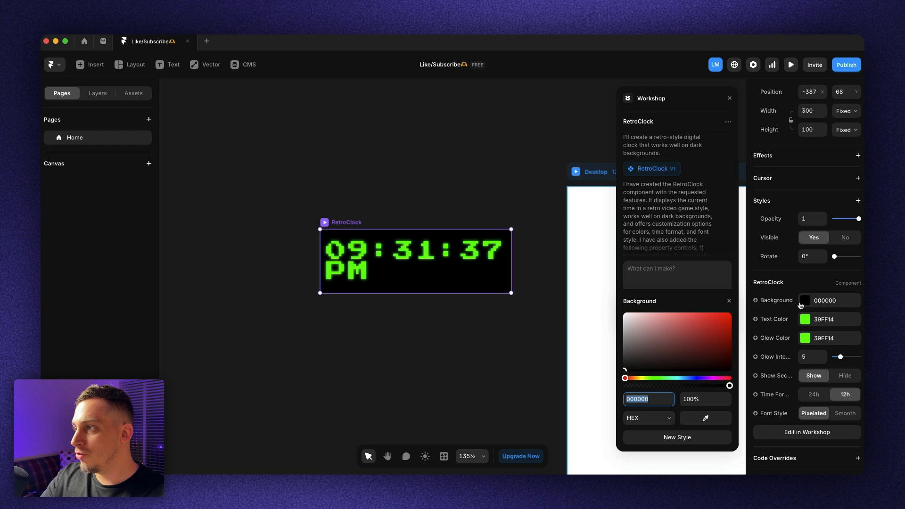
{"action": "left_click_drag", "start_coordinate": [675, 353], "coordinate": [568, 286]}
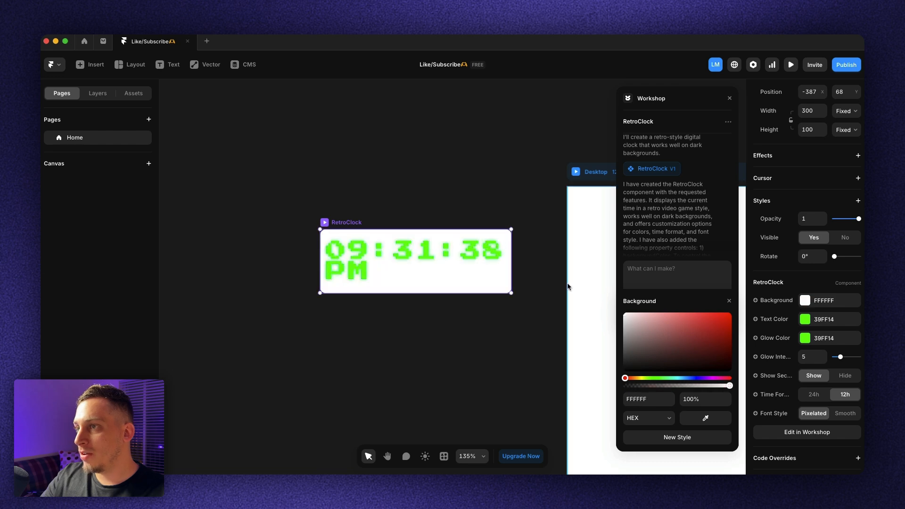
Try black clock text and undo it, and recolor the text to blue 1467FF and the glow to 1428FF.
{"action": "left_click", "coordinate": [805, 320]}
{"action": "mouse_move", "coordinate": [684, 364]}
{"action": "left_mouse_down"}
{"action": "mouse_move", "coordinate": [605, 401]}
{"action": "mouse_move", "coordinate": [611, 383]}
{"action": "mouse_move", "coordinate": [632, 397]}
{"action": "mouse_move", "coordinate": [648, 392]}
{"action": "left_mouse_up"}
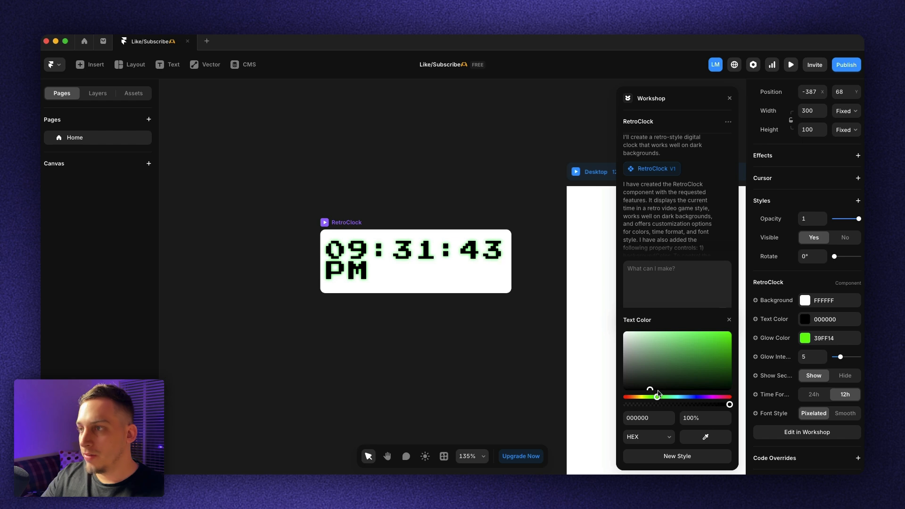
{"action": "key", "text": "super+z"}
{"action": "left_click_drag", "start_coordinate": [641, 399], "coordinate": [693, 397]}
{"action": "left_click", "coordinate": [804, 337]}
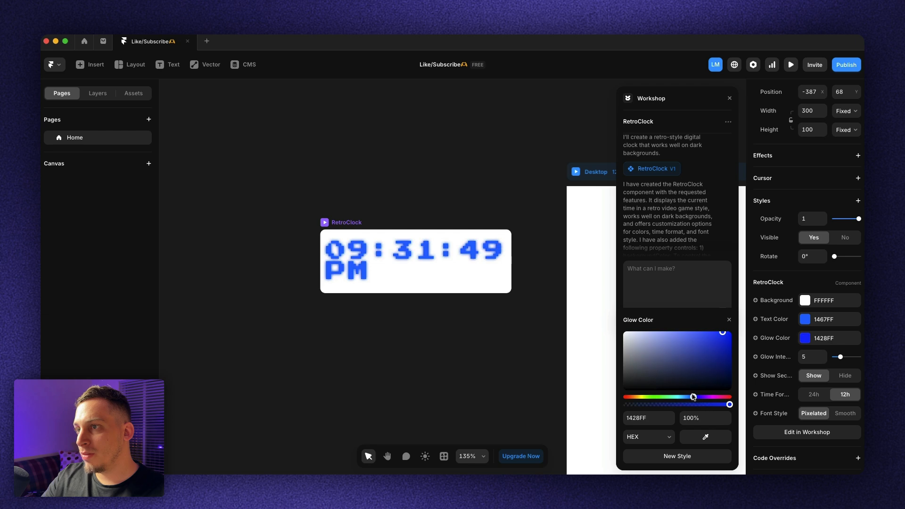
Recolor the clock with a blue 1D20E0 background and white FFFFFF for both its text and glow.
{"action": "left_click", "coordinate": [805, 300]}
{"action": "left_click_drag", "start_coordinate": [701, 347], "coordinate": [628, 312]}
{"action": "left_click", "coordinate": [694, 378]}
{"action": "left_click", "coordinate": [805, 319]}
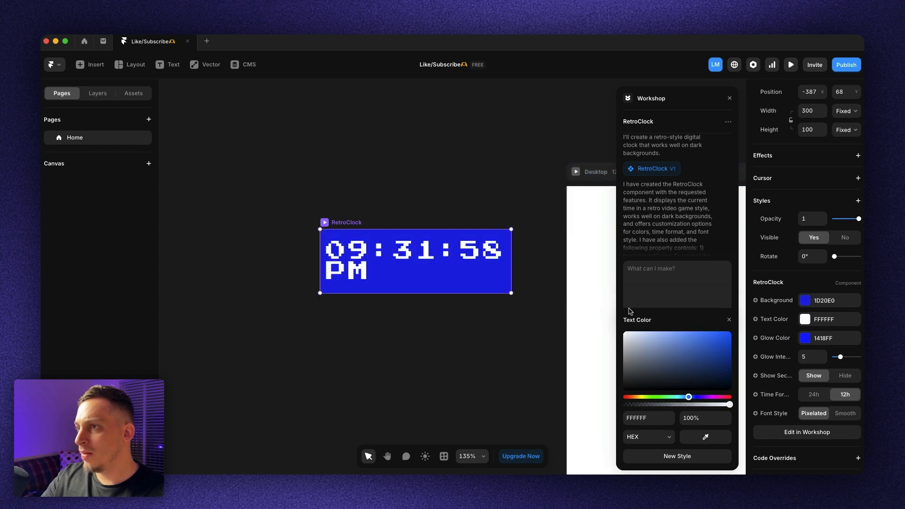
{"action": "left_click", "coordinate": [805, 340]}
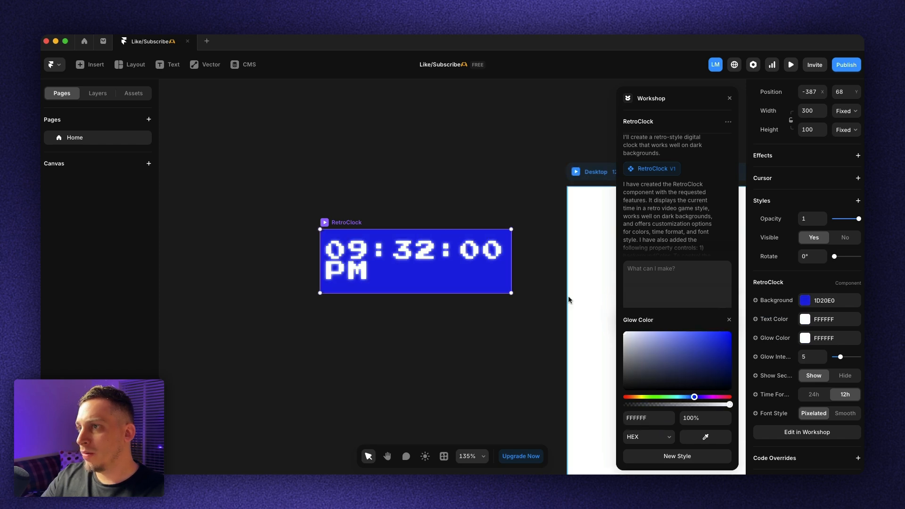
{"action": "left_click", "coordinate": [523, 321]}
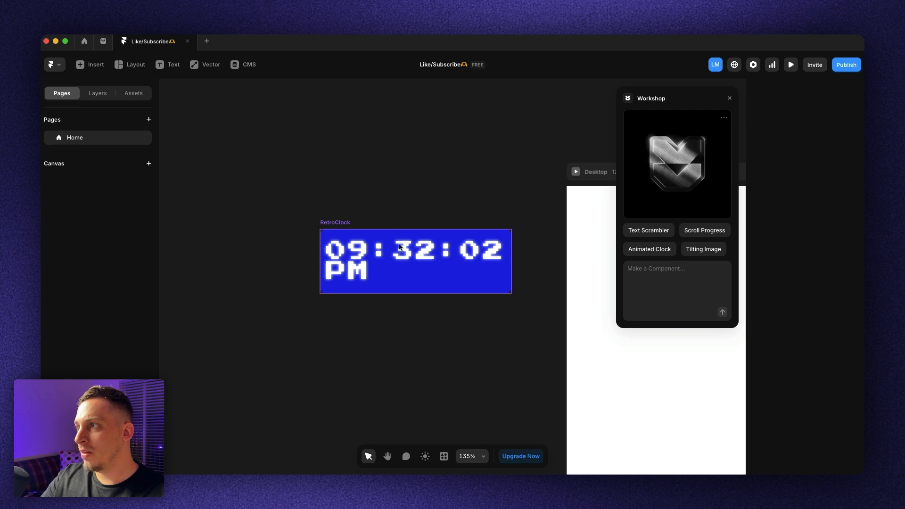
Set the clock's glow intensity to 3 and toggle its seconds display to hidden and back to shown.
{"action": "left_click", "coordinate": [462, 285]}
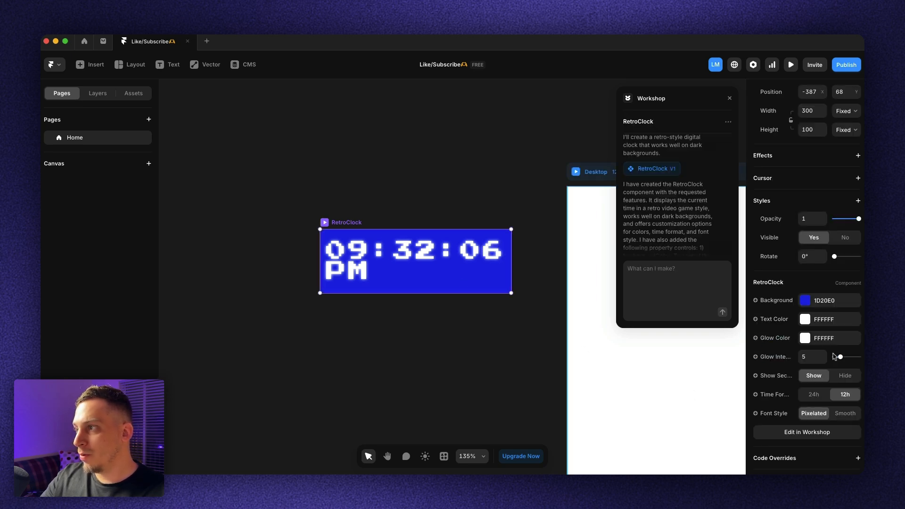
{"action": "left_click_drag", "start_coordinate": [840, 357], "coordinate": [836, 358]}
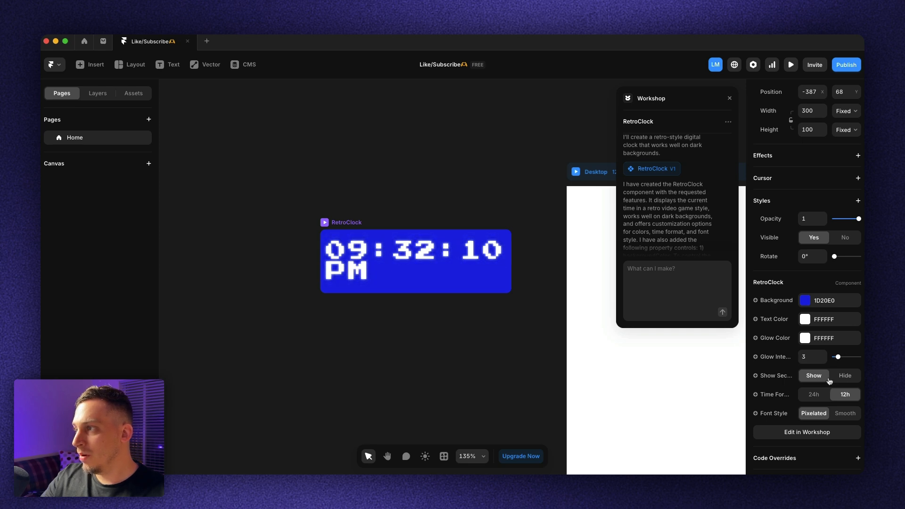
{"action": "left_click", "coordinate": [838, 377]}
{"action": "left_click", "coordinate": [811, 379]}
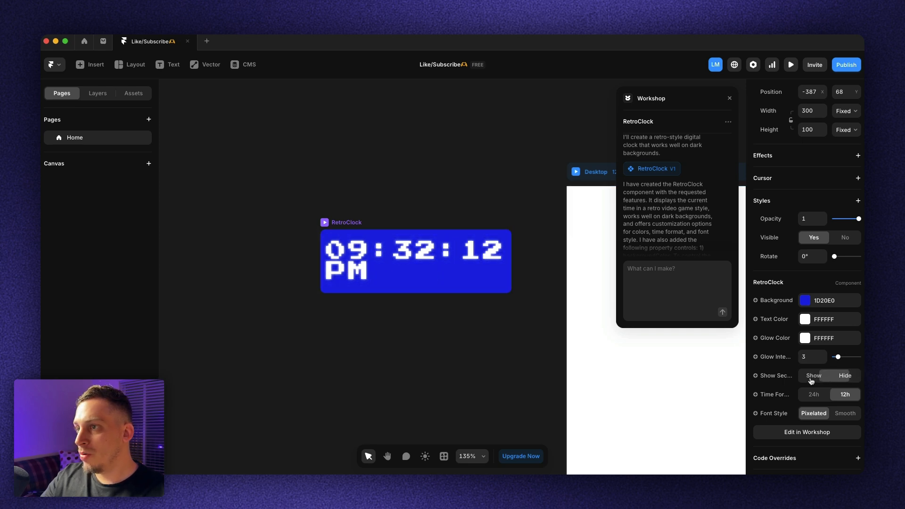
{"action": "left_click", "coordinate": [841, 380]}
{"action": "left_click", "coordinate": [813, 378]}
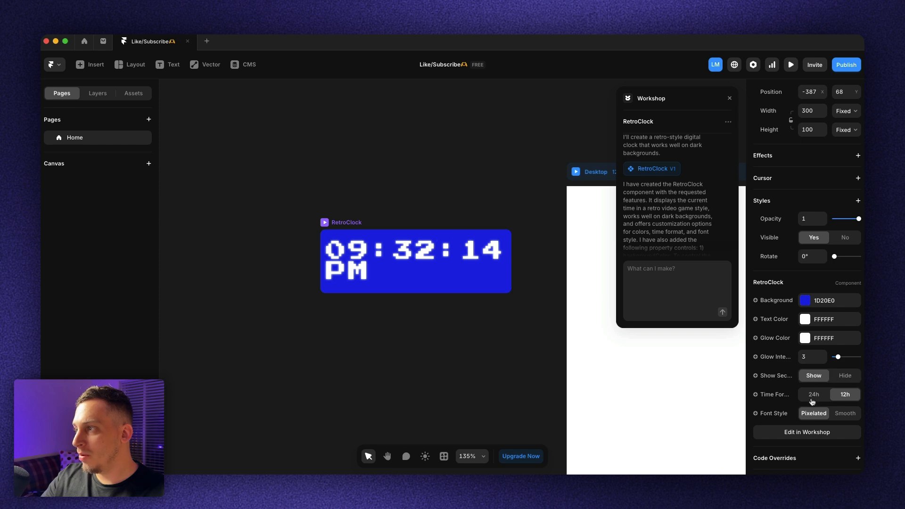
Set the clock's time format to 24h and try the Smooth font style before returning to Pixelated.
{"action": "left_click", "coordinate": [812, 398]}
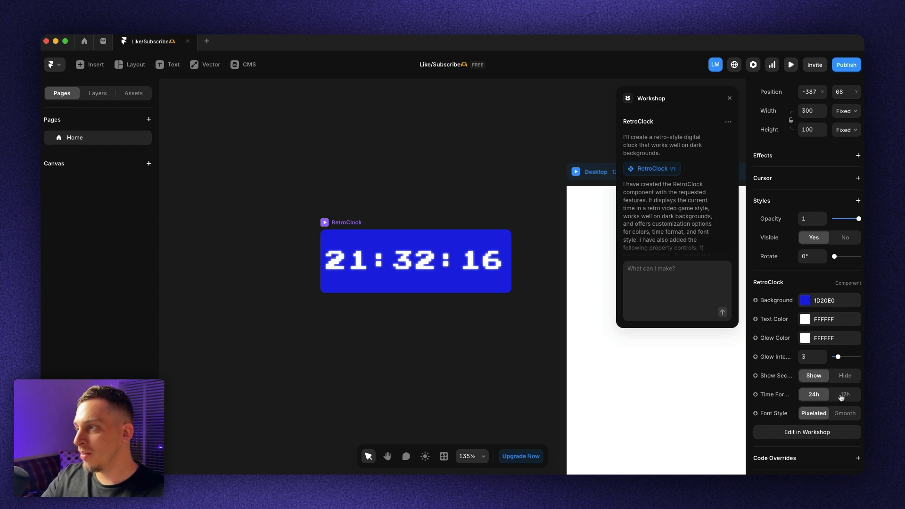
{"action": "left_click", "coordinate": [841, 414]}
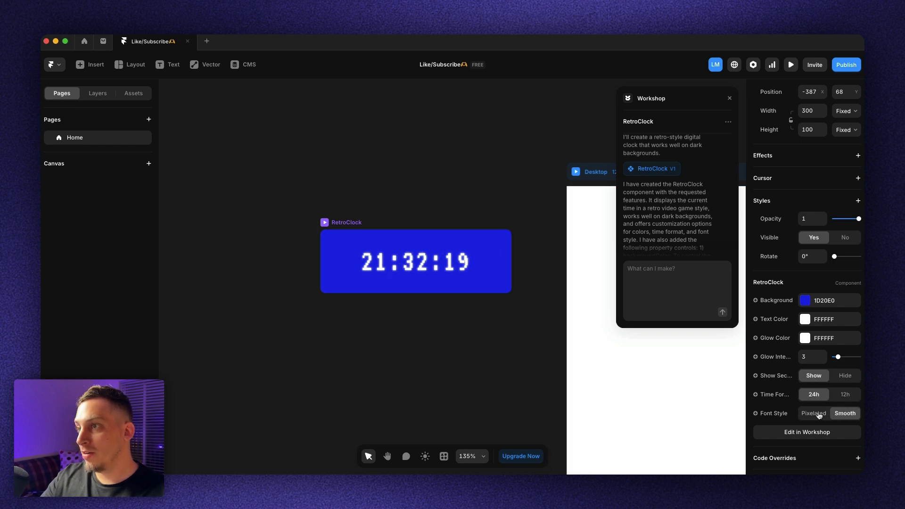
{"action": "left_click", "coordinate": [818, 414]}
{"action": "left_click", "coordinate": [844, 413]}
{"action": "left_click", "coordinate": [815, 413]}
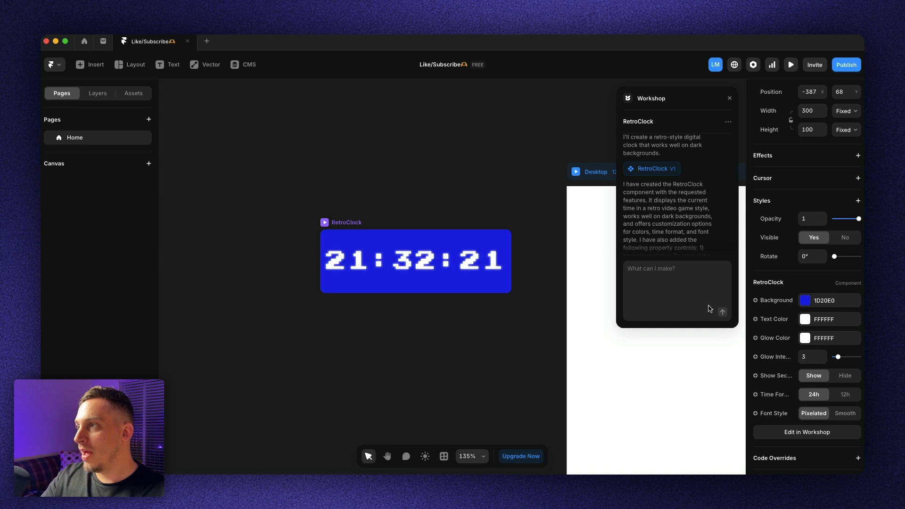
Read Workshop's description of the clock's property controls and its suggested follow-up prompts.
{"action": "scroll", "coordinate": [702, 233], "scroll_direction": "down", "scroll_amount": 5}
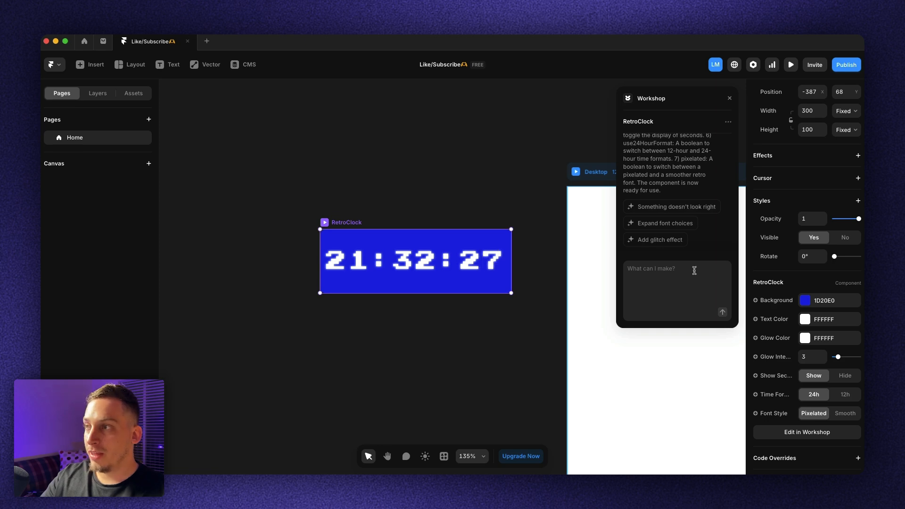
{"action": "scroll", "coordinate": [653, 199], "scroll_direction": "up", "scroll_amount": 1}
{"action": "scroll", "coordinate": [653, 197], "scroll_direction": "down", "scroll_amount": 1}
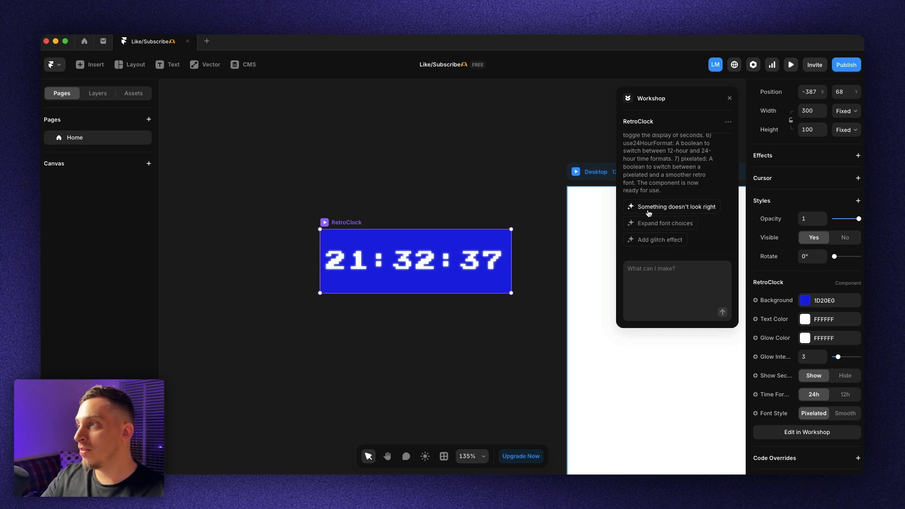
{"action": "scroll", "coordinate": [645, 226], "scroll_direction": "up", "scroll_amount": 2}
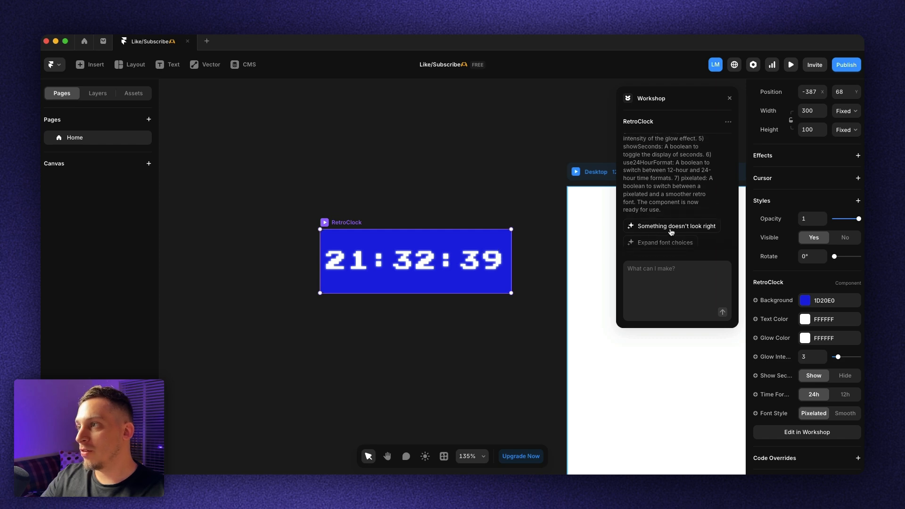
{"action": "scroll", "coordinate": [670, 210], "scroll_direction": "down", "scroll_amount": 2}
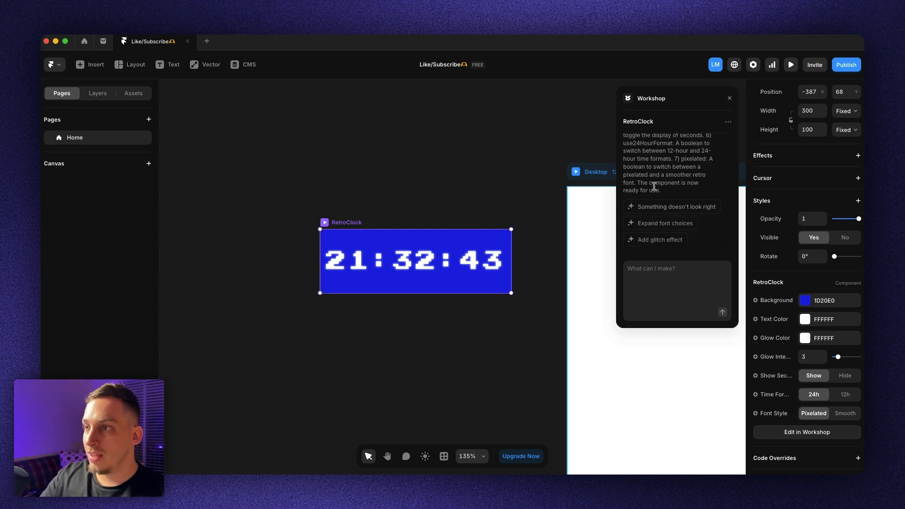
{"action": "scroll", "coordinate": [644, 188], "scroll_direction": "up", "scroll_amount": 10}
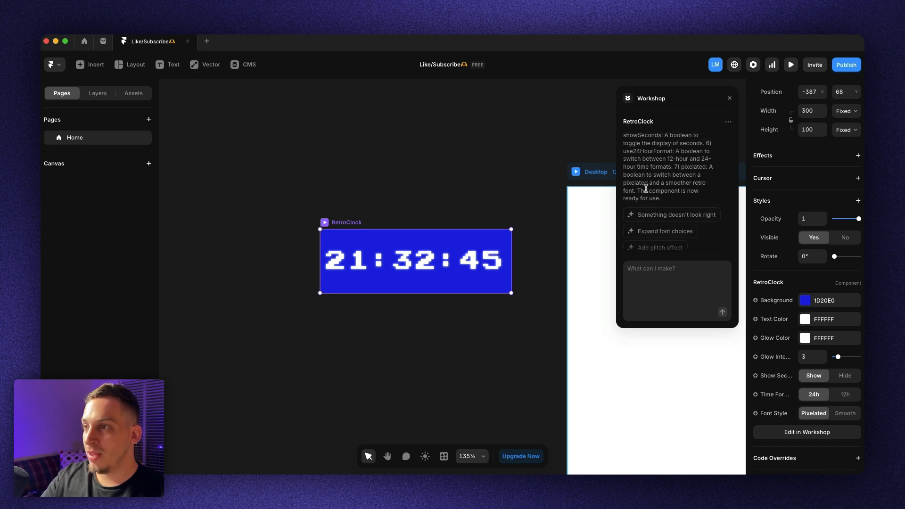
{"action": "scroll", "coordinate": [660, 191], "scroll_direction": "down", "scroll_amount": 10}
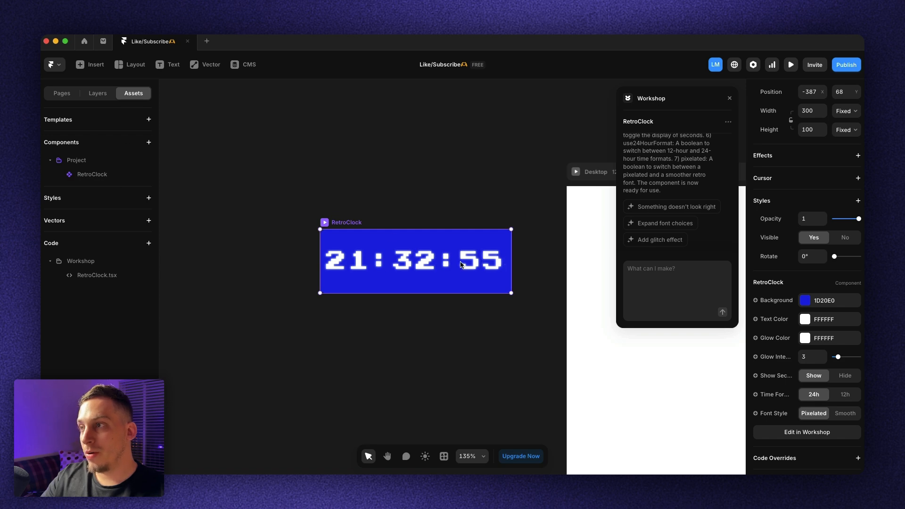
Open the RetroClock.tsx code file from the project's assets and examine the generated code from start to end.
{"action": "left_click", "coordinate": [95, 277]}
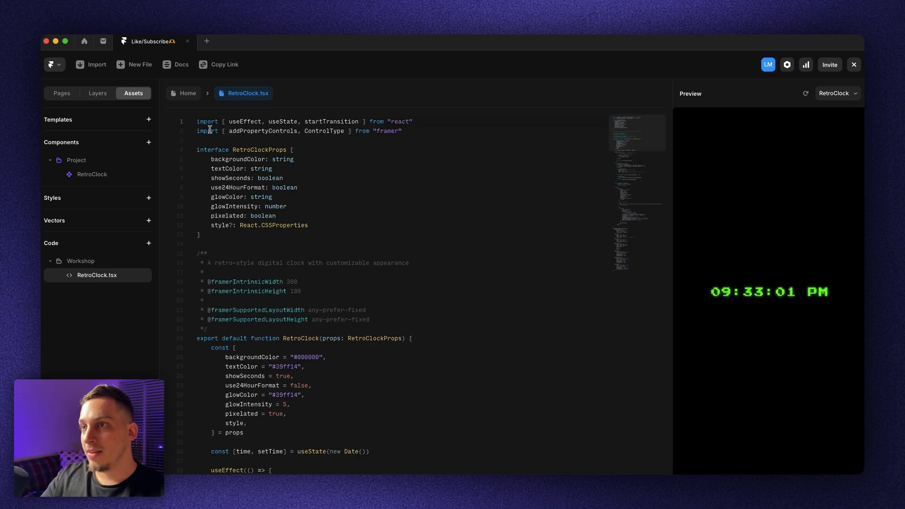
{"action": "left_click_drag", "start_coordinate": [200, 121], "coordinate": [380, 452]}
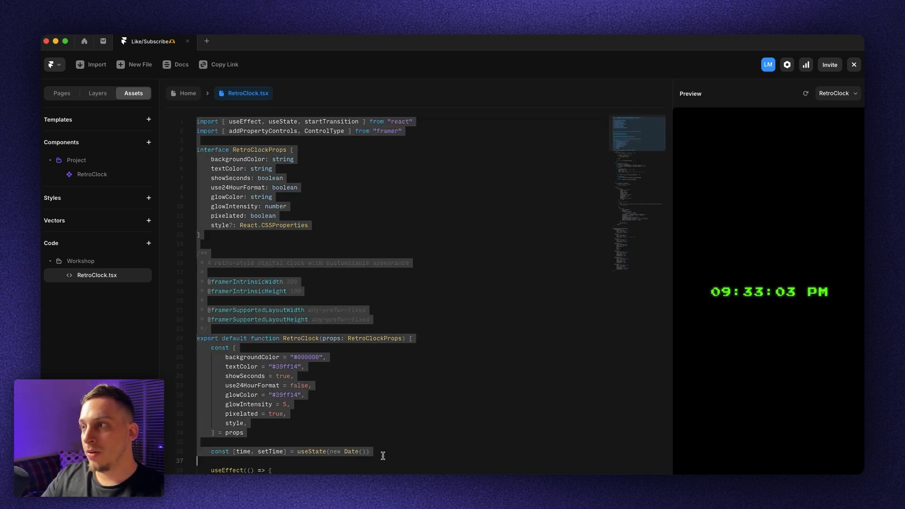
{"action": "scroll", "coordinate": [381, 386], "scroll_direction": "down", "scroll_amount": 4}
{"action": "scroll", "coordinate": [381, 386], "scroll_direction": "down", "scroll_amount": 10}
{"action": "scroll", "coordinate": [379, 377], "scroll_direction": "up", "scroll_amount": 15}
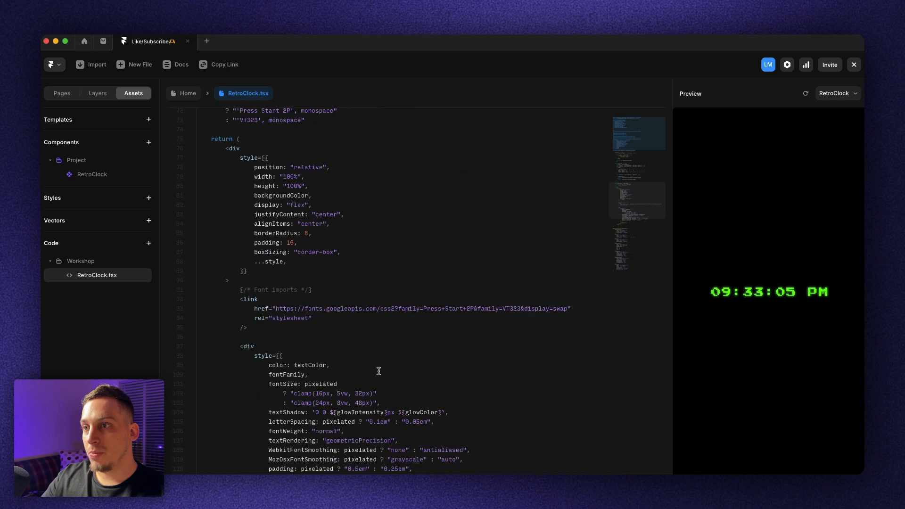
{"action": "left_click", "coordinate": [382, 360]}
{"action": "scroll", "coordinate": [369, 361], "scroll_direction": "down", "scroll_amount": 5}
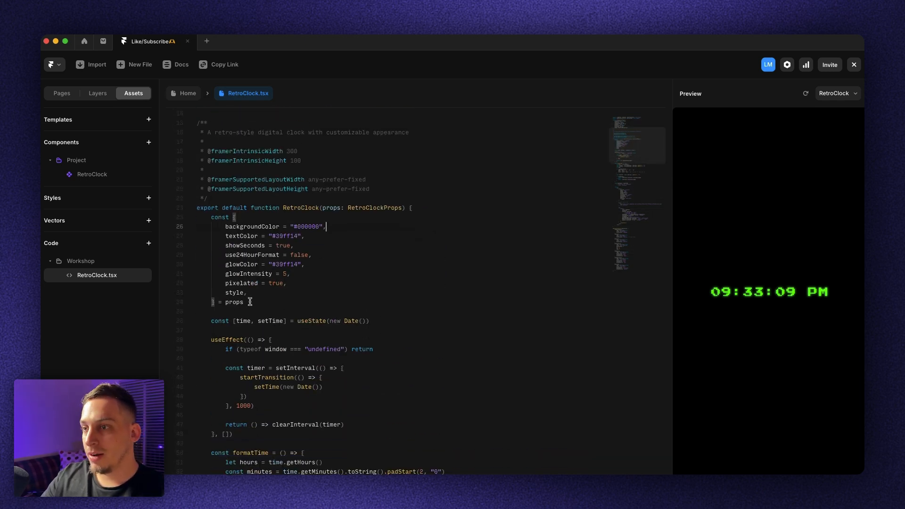
{"action": "scroll", "coordinate": [250, 302], "scroll_direction": "down", "scroll_amount": 15}
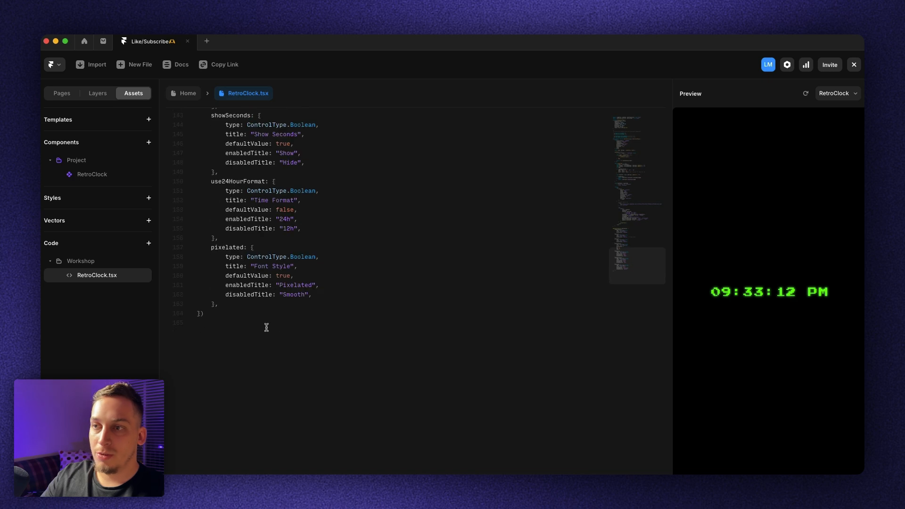
{"action": "scroll", "coordinate": [237, 316], "scroll_direction": "up", "scroll_amount": 15}
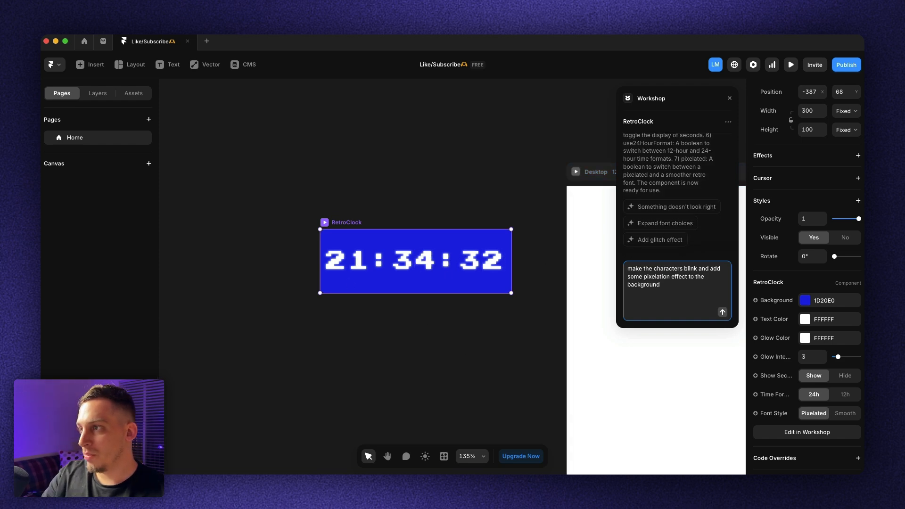
Reword the Workshop prompt to "make the characters randomly blink and add some pixelation effect to the background" and submit it.
{"action": "left_click", "coordinate": [699, 268]}
{"action": "key", "text": "BackSpace"}
{"action": "key", "text": "BackSpace"}
{"action": "key", "text": "BackSpace"}
{"action": "key", "text": "BackSpace"}
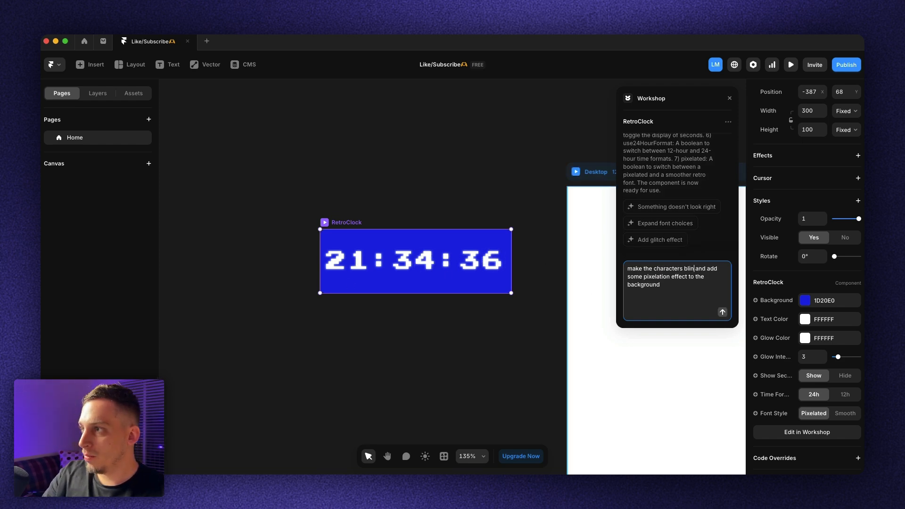
{"action": "type", "text": "randomly b"}
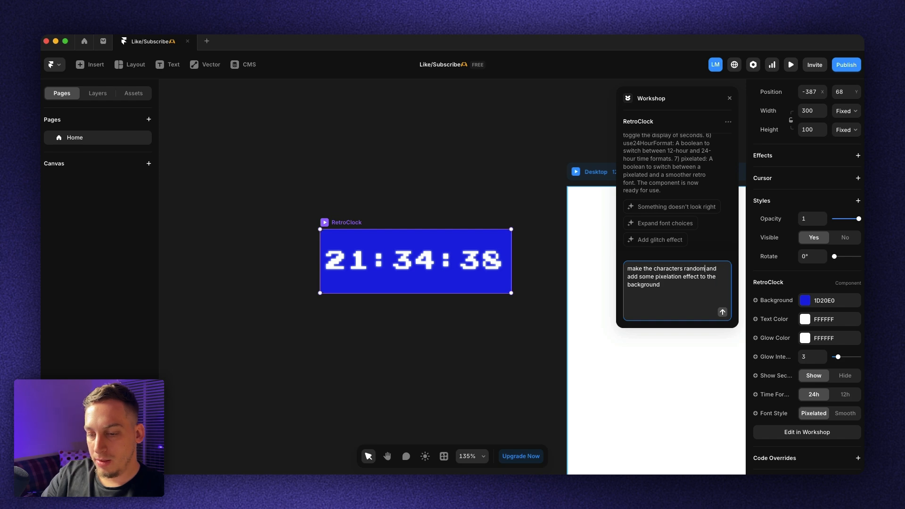
{"action": "type", "text": "li"}
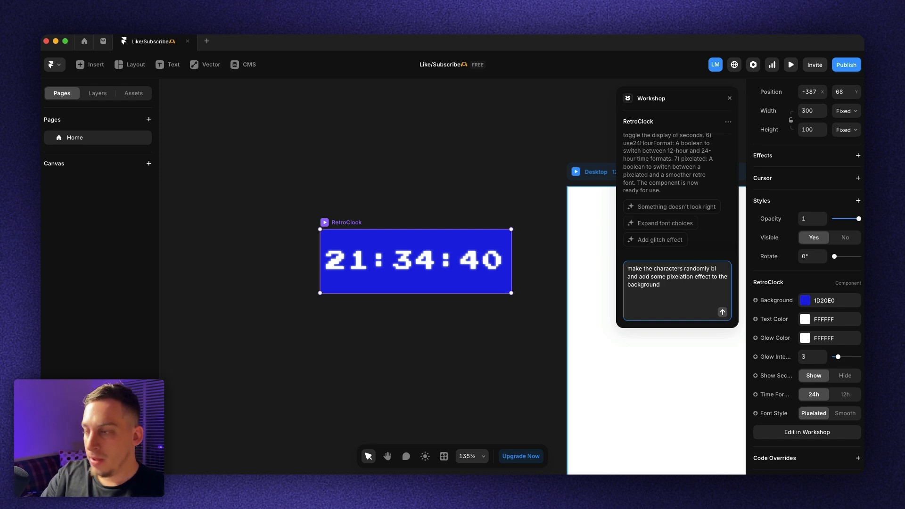
{"action": "type", "text": "n"}
{"action": "key", "text": "BackSpace"}
{"action": "key", "text": "BackSpace"}
{"action": "key", "text": "BackSpace"}
{"action": "type", "text": "link"}
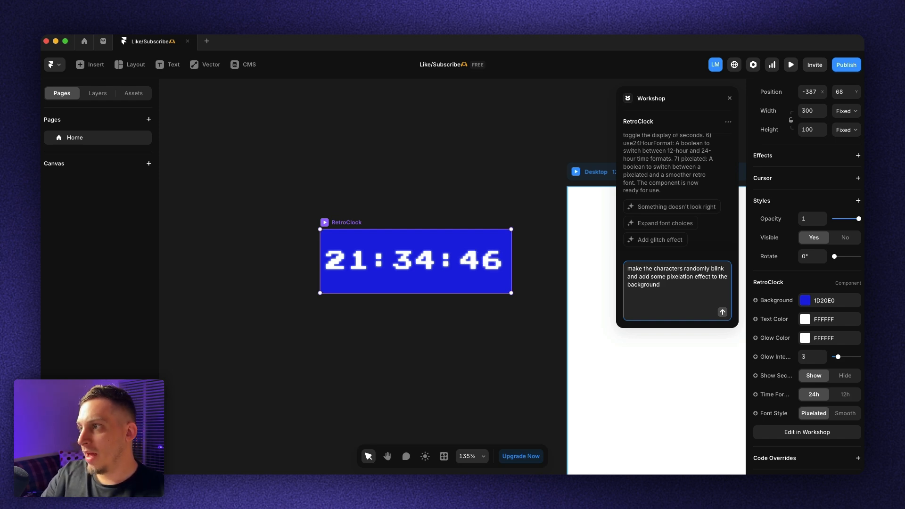
{"action": "left_click", "coordinate": [685, 287]}
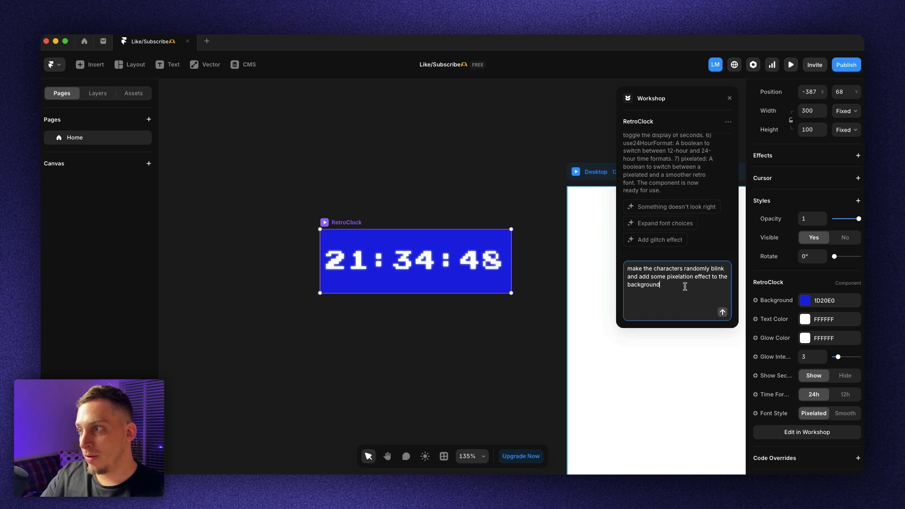
{"action": "left_click", "coordinate": [721, 313]}
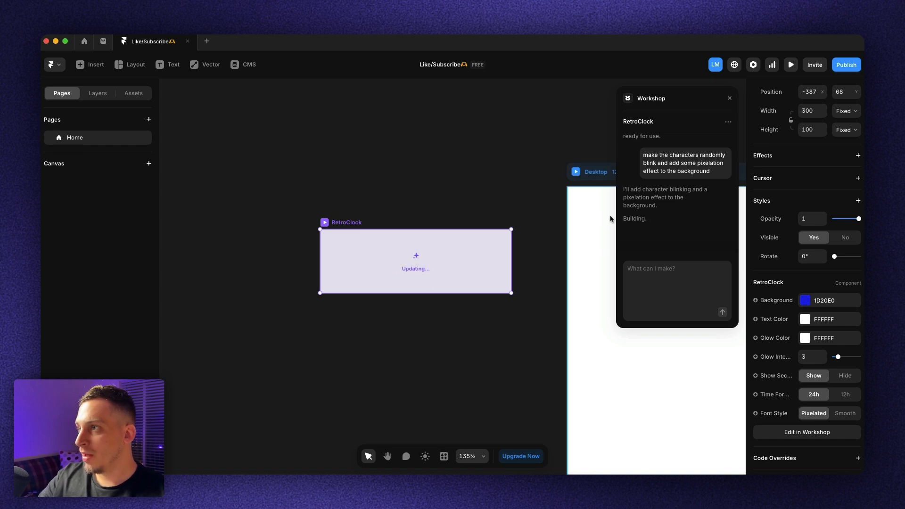
Try Blink Rate 1 and then 7 on the RetroClock, and toggle its character blinking off and on.
{"action": "left_click_drag", "start_coordinate": [624, 219], "coordinate": [652, 221]}
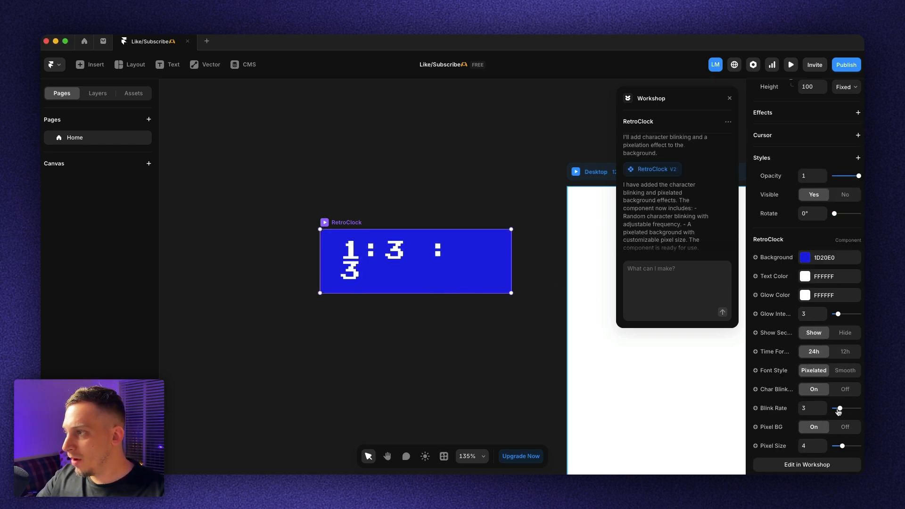
{"action": "left_click_drag", "start_coordinate": [839, 408], "coordinate": [827, 411]}
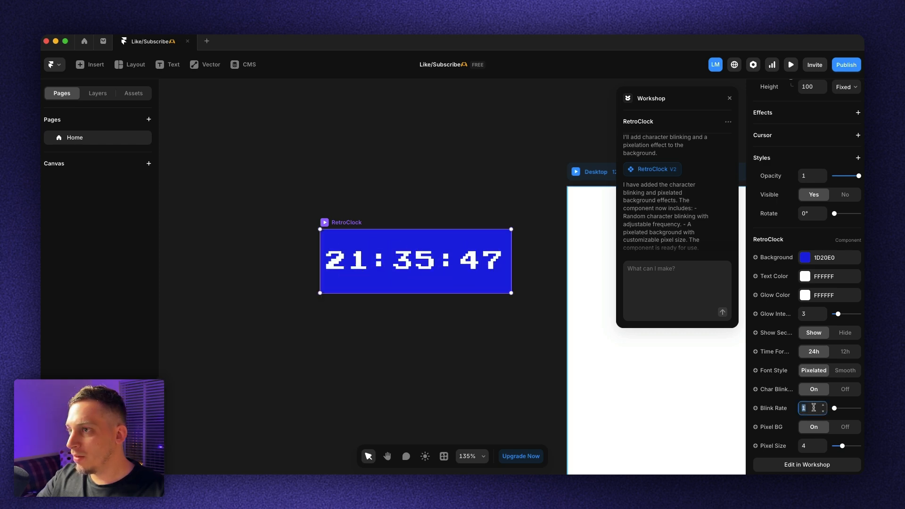
{"action": "left_click_drag", "start_coordinate": [834, 408], "coordinate": [854, 410]}
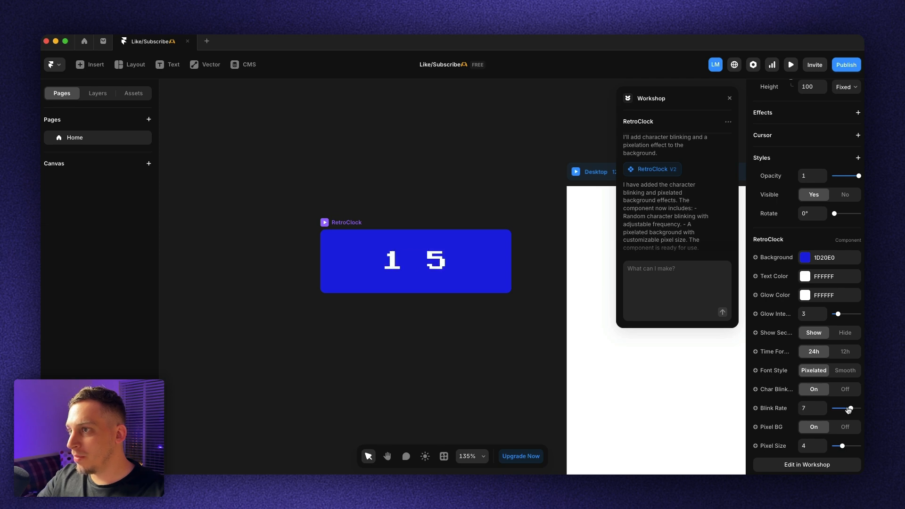
{"action": "left_click", "coordinate": [814, 392]}
{"action": "left_click", "coordinate": [815, 392]}
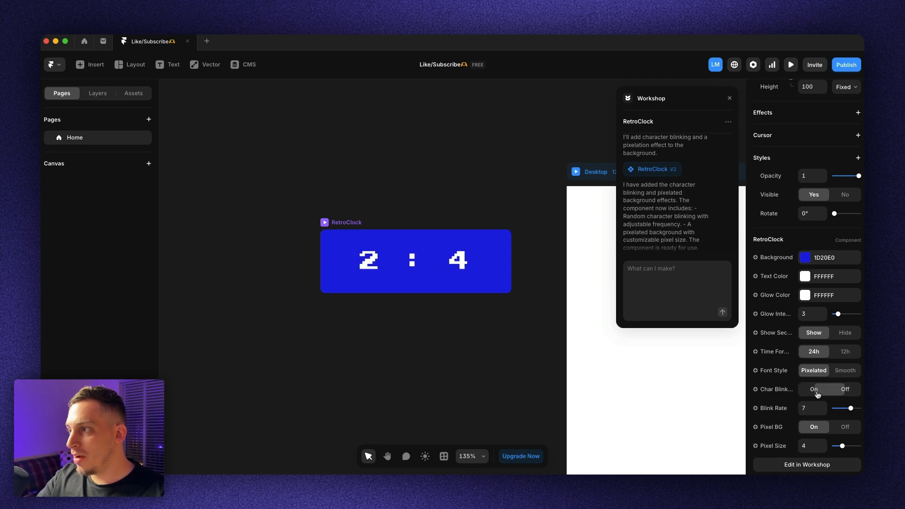
{"action": "left_click", "coordinate": [814, 392]}
{"action": "left_click", "coordinate": [814, 392]}
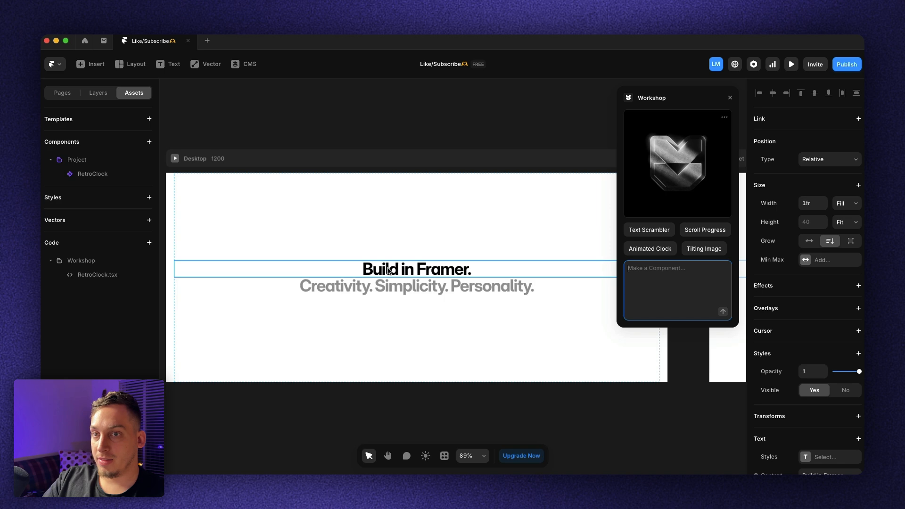
Submit a Workshop prompt for an animated text saying "Build in Framer" with a tilt effect based on cursor movement, correcting its typos first.
{"action": "type", "text": "Build an animated text that says \"Build in Framer\". The txt should have a tile effect based on my cursor movement."}
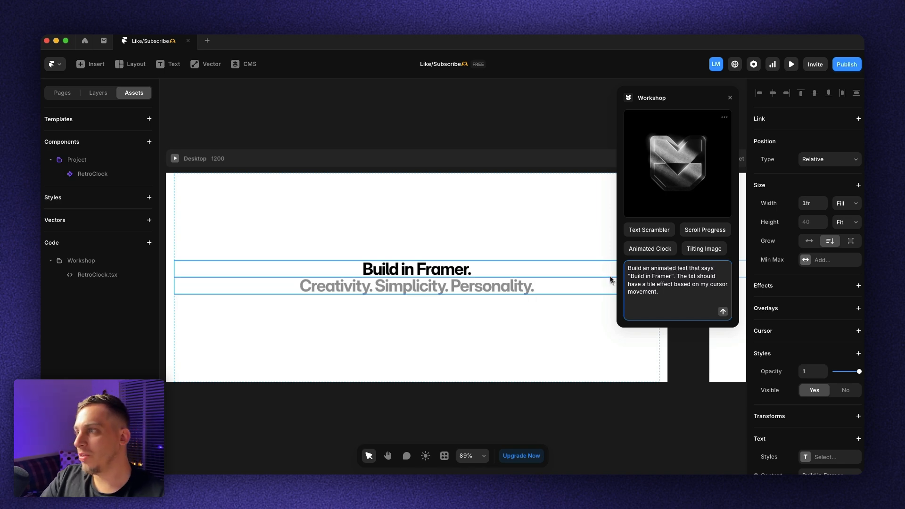
{"action": "key", "text": "BackSpace"}
{"action": "type", "text": "t"}
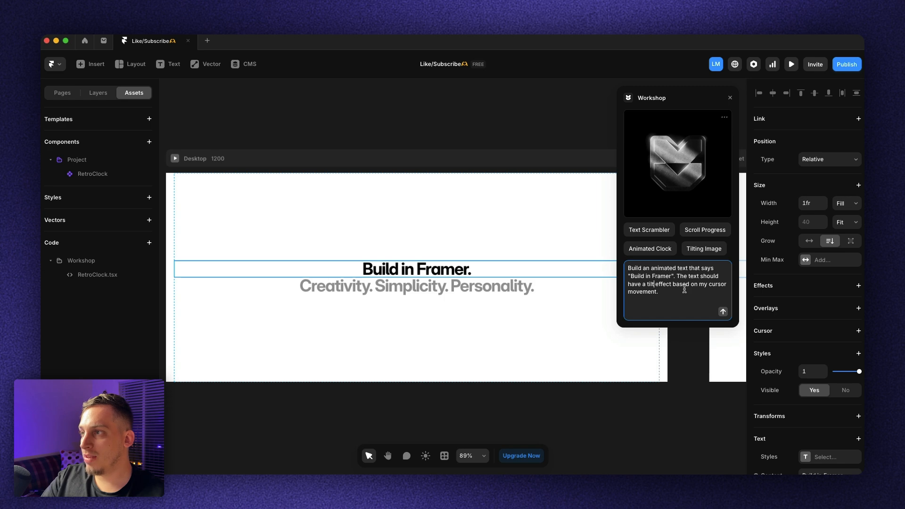
{"action": "left_click", "coordinate": [722, 312]}
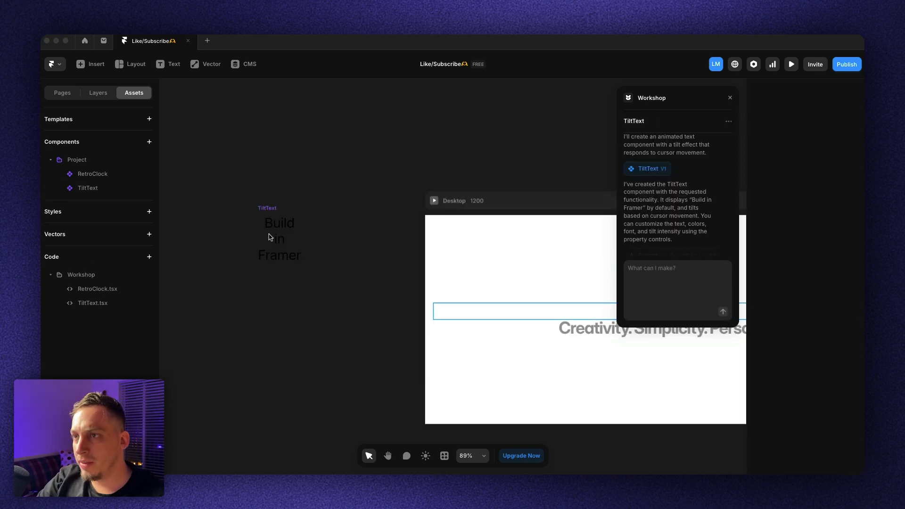
Place the TiltText component directly above the "Build in Framer." heading on the Desktop page and delete the original heading.
{"action": "left_click_drag", "start_coordinate": [270, 211], "coordinate": [305, 276]}
{"action": "scroll", "coordinate": [305, 277], "scroll_direction": "right", "scroll_amount": 3}
{"action": "scroll", "coordinate": [233, 282], "scroll_direction": "left", "scroll_amount": 3}
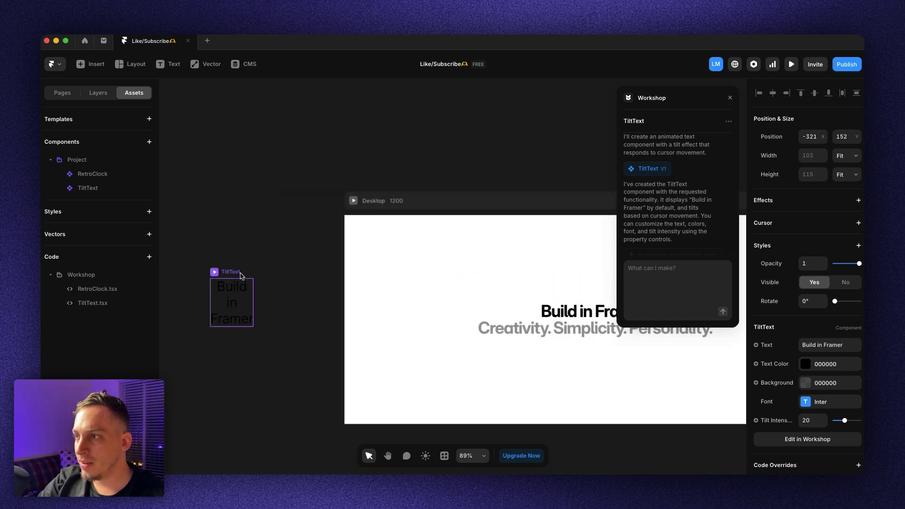
{"action": "left_click_drag", "start_coordinate": [236, 278], "coordinate": [572, 302]}
{"action": "scroll", "coordinate": [469, 306], "scroll_direction": "right", "scroll_amount": 3}
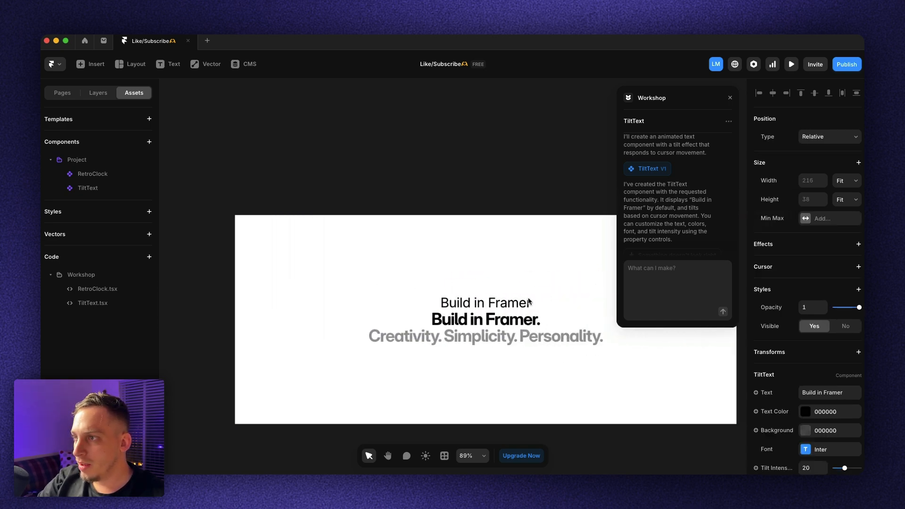
{"action": "left_click", "coordinate": [462, 321]}
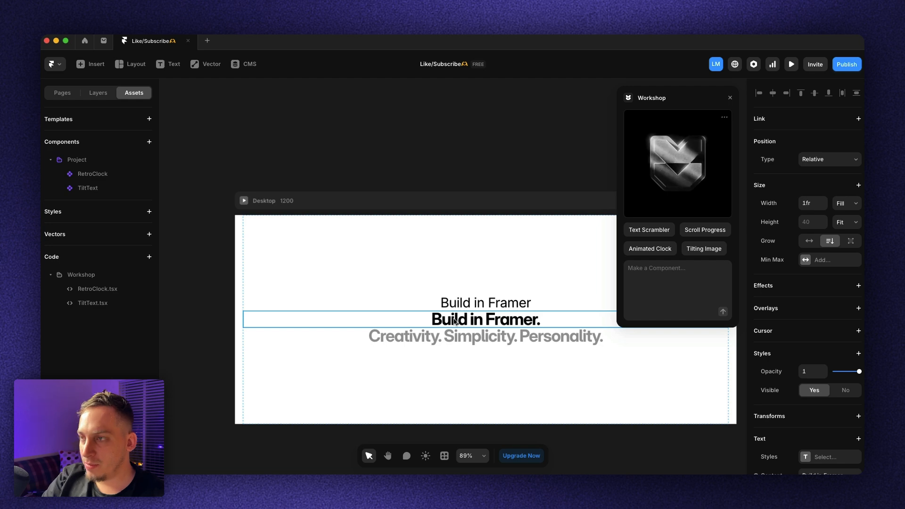
{"action": "key", "text": "Delete"}
Set the TiltText component's font weight to Bold.
{"action": "left_click", "coordinate": [474, 317]}
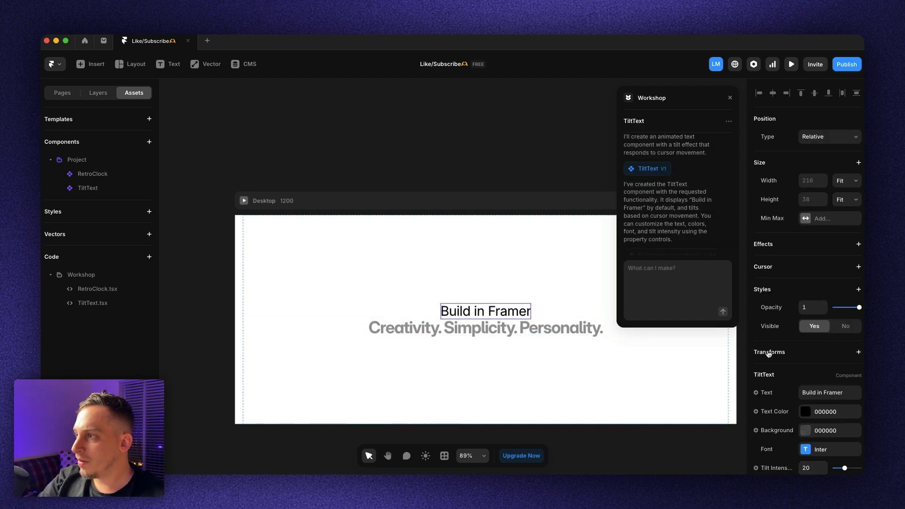
{"action": "scroll", "coordinate": [769, 353], "scroll_direction": "down", "scroll_amount": 3}
{"action": "left_click", "coordinate": [806, 370]}
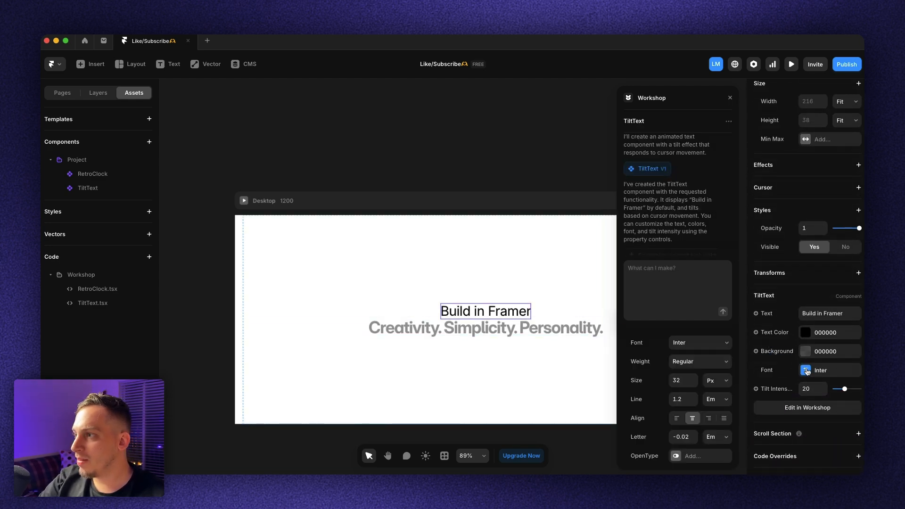
{"action": "left_click", "coordinate": [689, 362]}
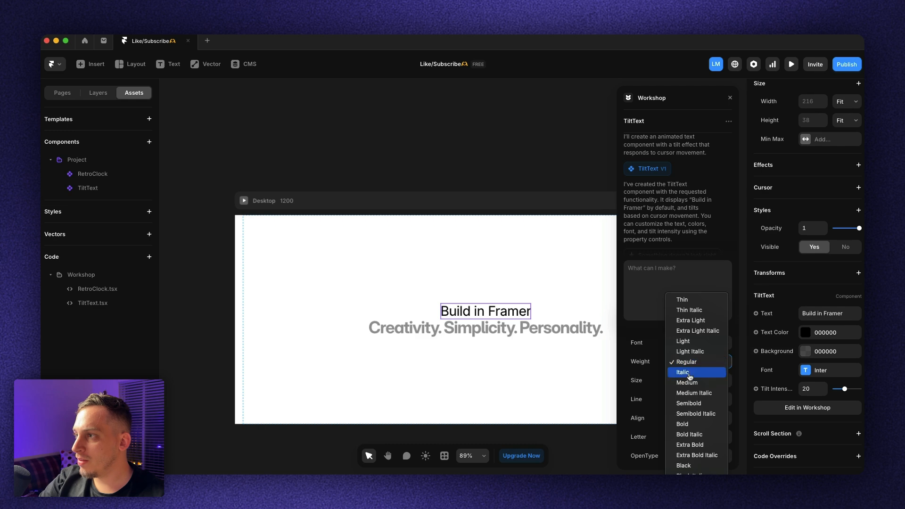
{"action": "left_click", "coordinate": [685, 424]}
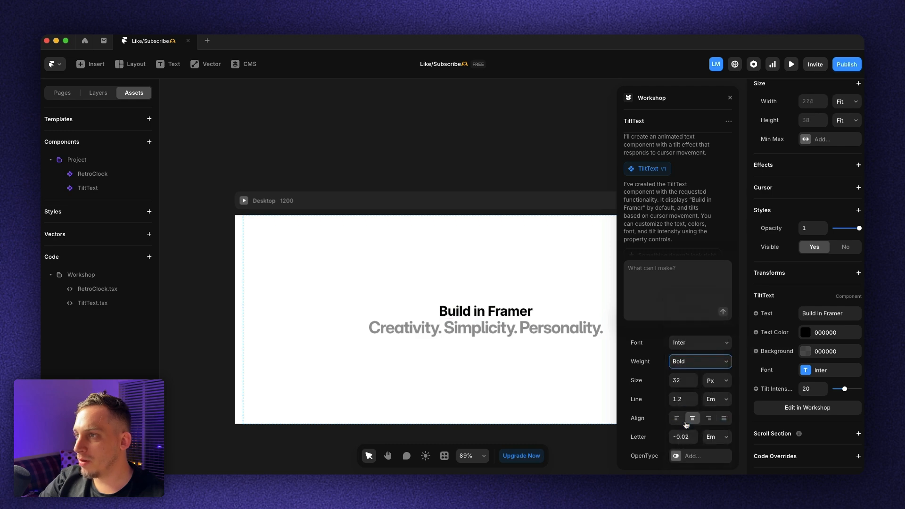
Check the font size of the "Creativity. Simplicity. Personality." line and set the TiltText font size to 40 px to match.
{"action": "left_click", "coordinate": [679, 382]}
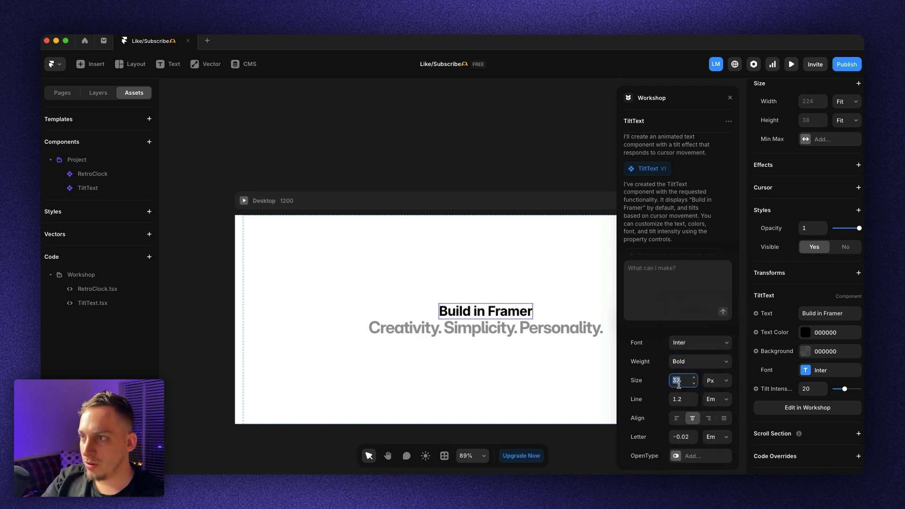
{"action": "left_click", "coordinate": [511, 330]}
{"action": "scroll", "coordinate": [797, 396], "scroll_direction": "down", "scroll_amount": 4}
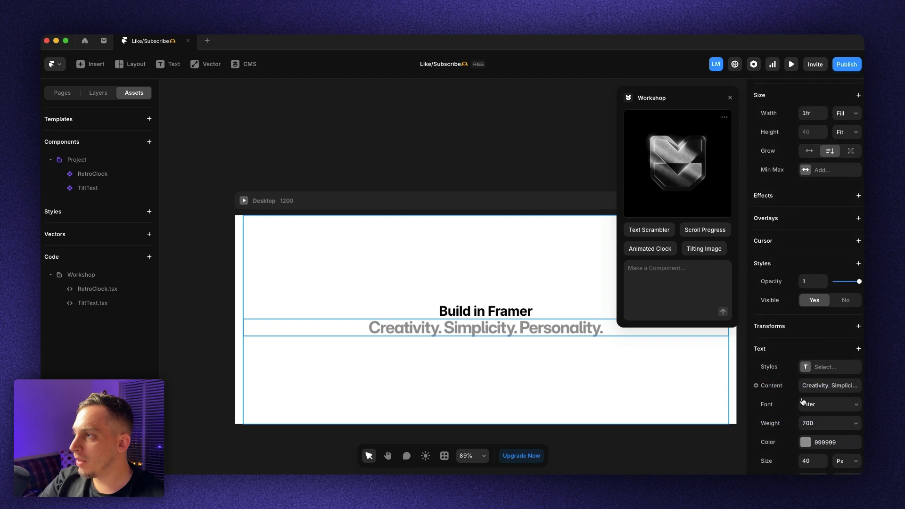
{"action": "left_click", "coordinate": [484, 309]}
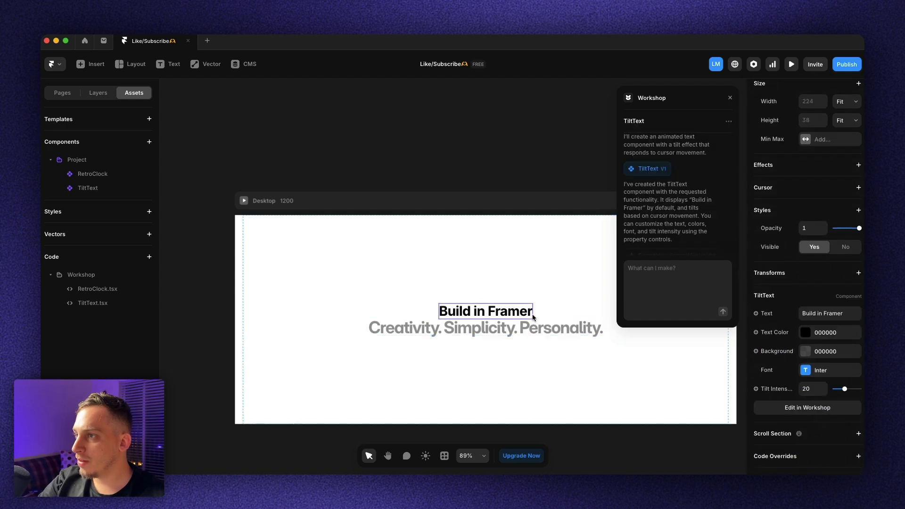
{"action": "left_click", "coordinate": [804, 370]}
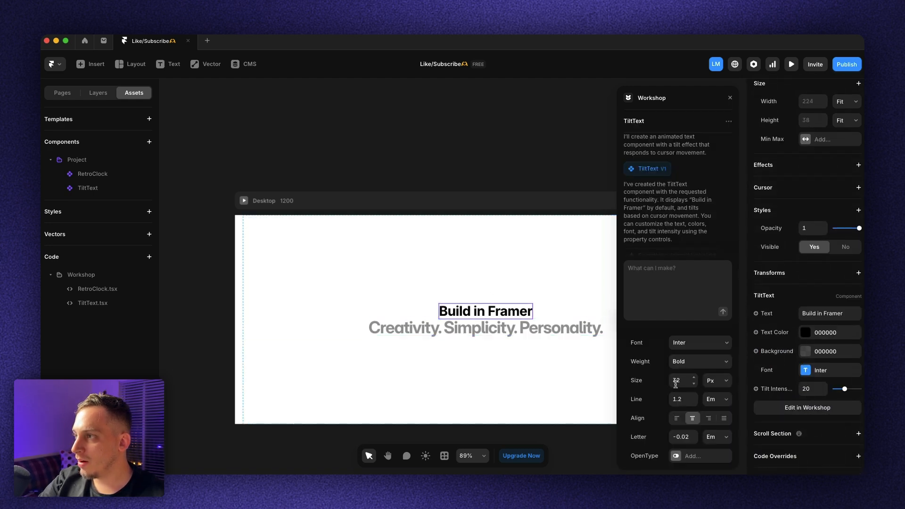
{"action": "type", "text": "40"}
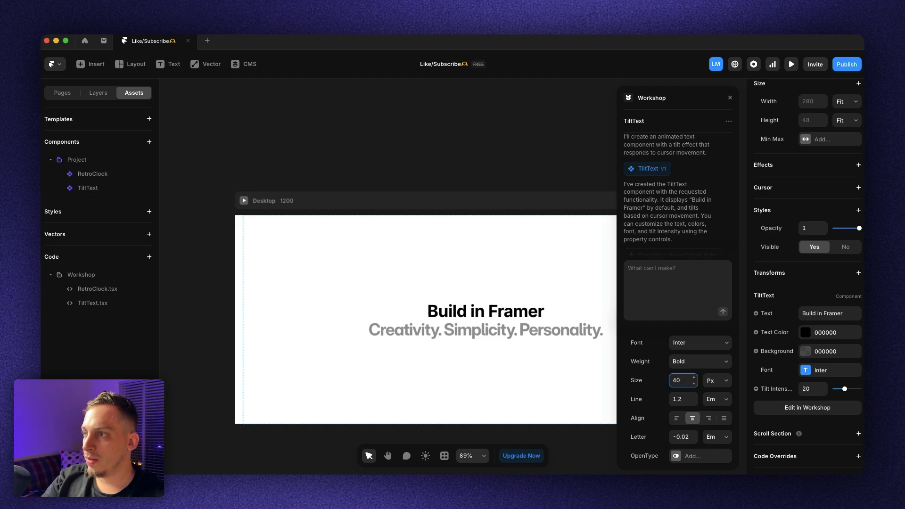
{"action": "left_click", "coordinate": [477, 142]}
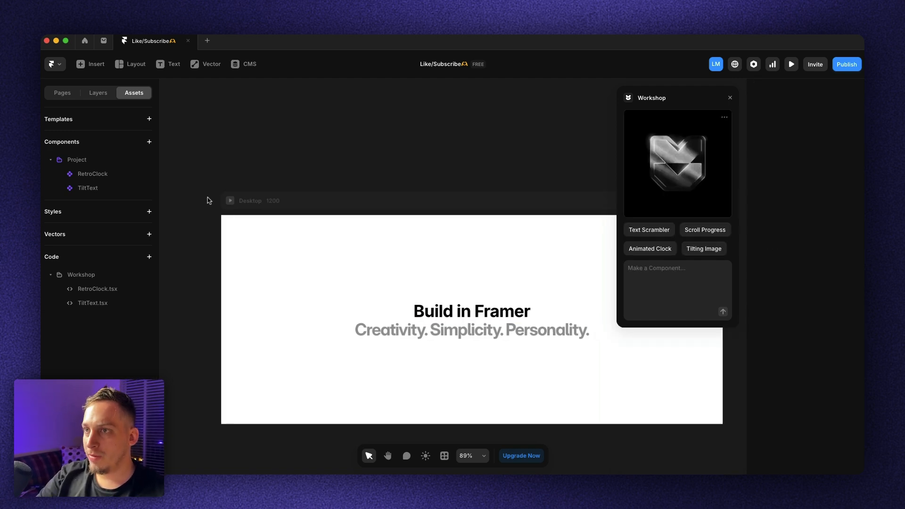
Preview the Desktop page and submit the TiltText follow-up prompt "lets remove the tilt effect and just add a glow effect".
{"action": "left_click", "coordinate": [230, 200]}
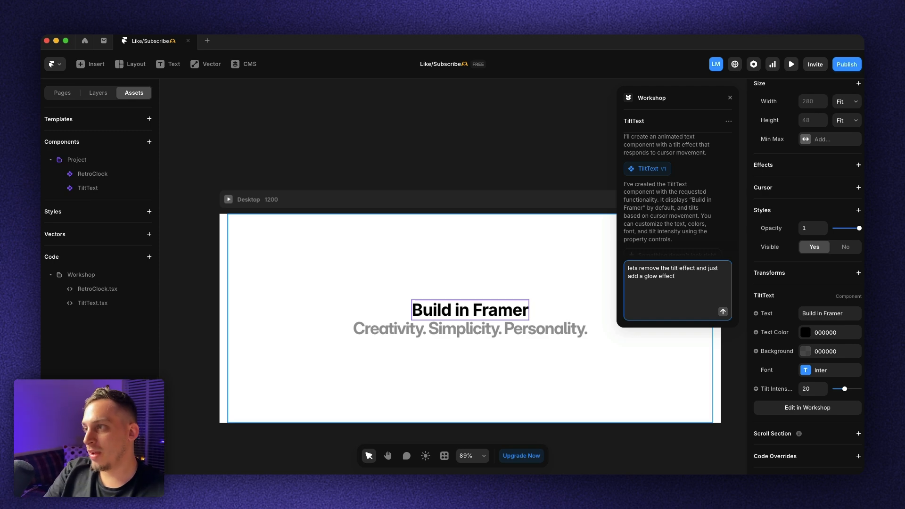
{"action": "key", "text": "Return"}
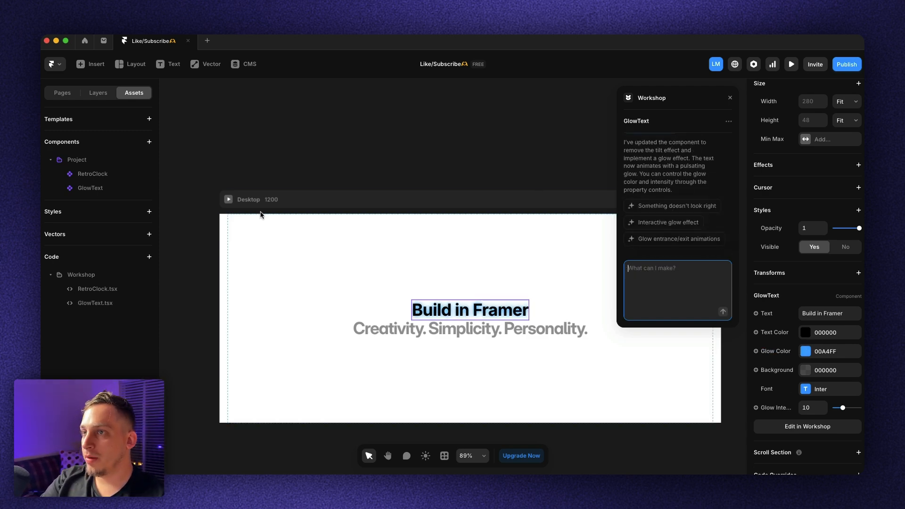
Preview the glowing heading, return to the canvas and submit Workshop's suggested "Interactive glow effect" prompt.
{"action": "key", "text": "super+p"}
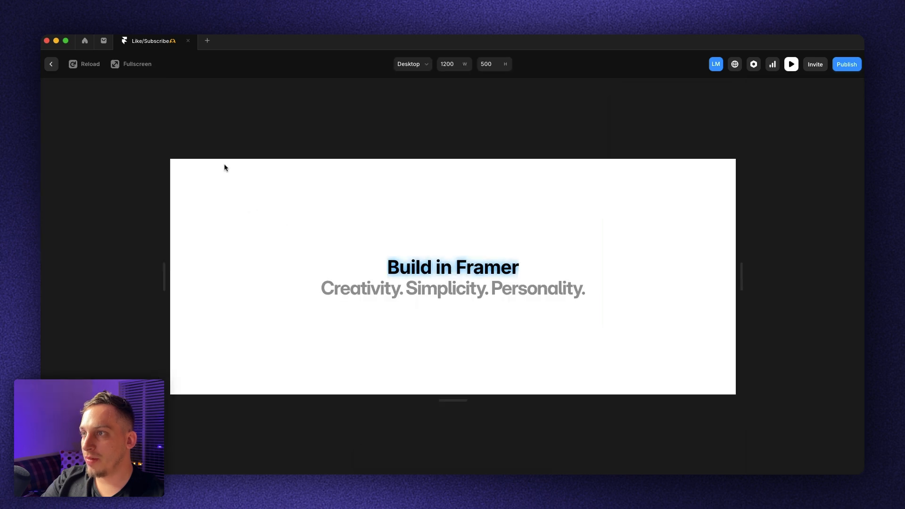
{"action": "left_click", "coordinate": [50, 66]}
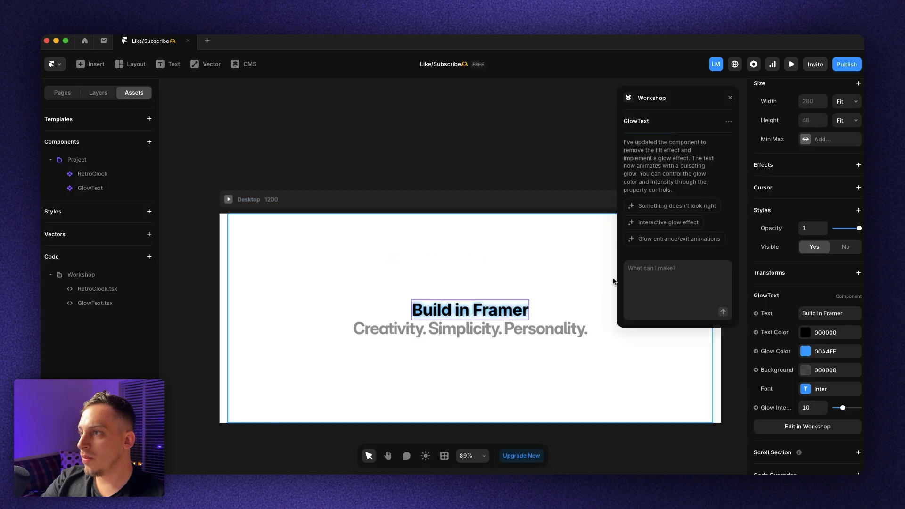
{"action": "left_click", "coordinate": [656, 223]}
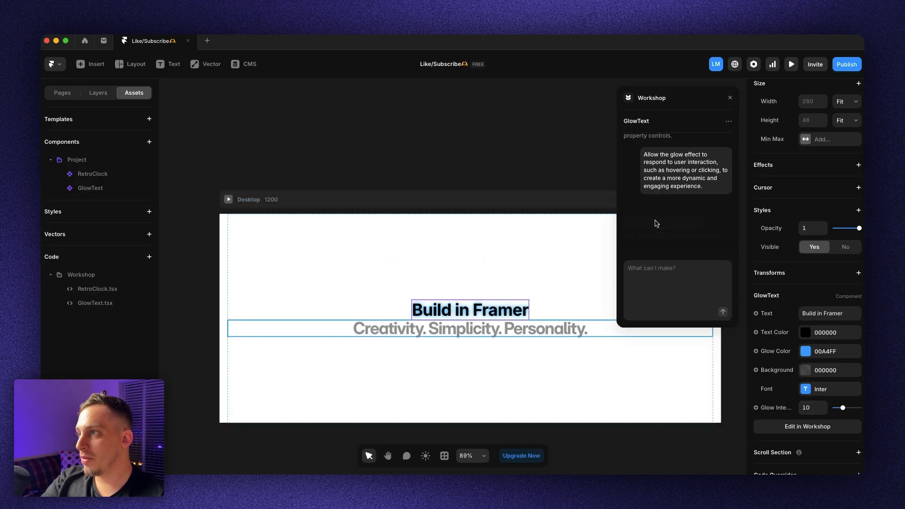
Change the GlowText glow color to dark blue 291D85.
{"action": "left_click", "coordinate": [804, 351]}
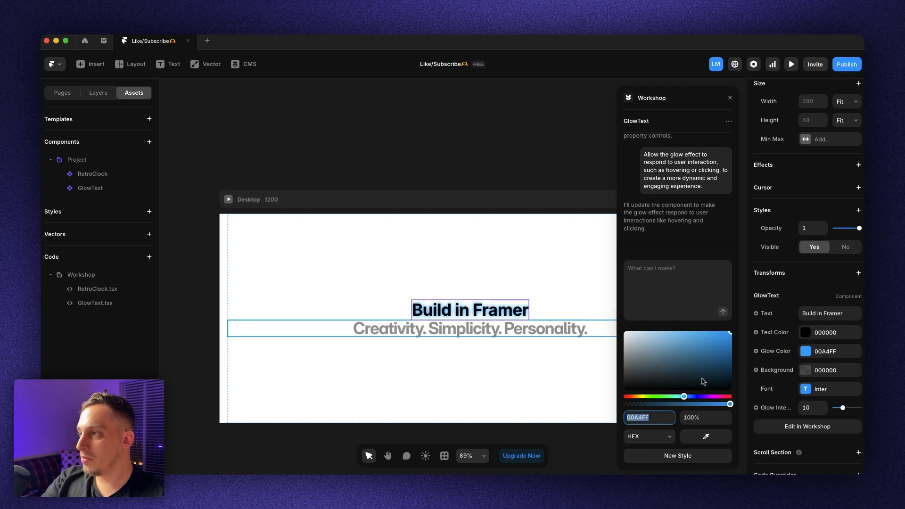
{"action": "left_click_drag", "start_coordinate": [693, 372], "coordinate": [630, 391]}
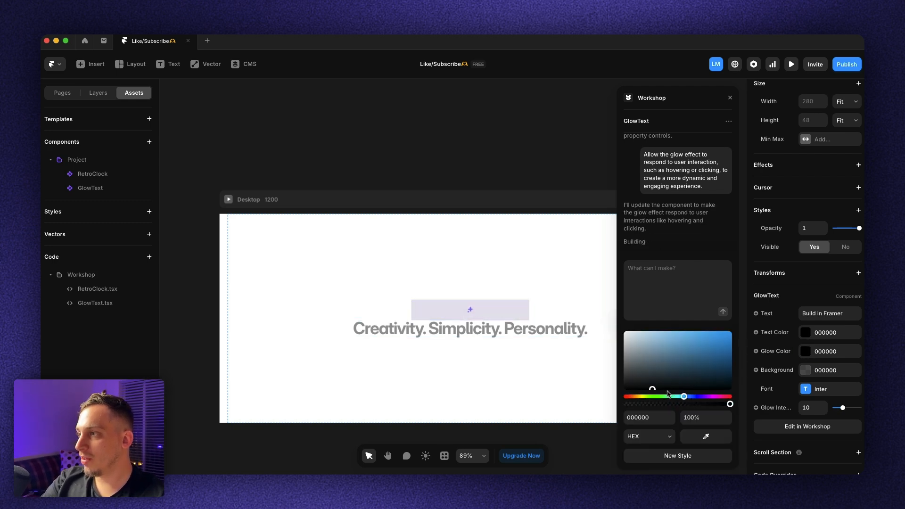
{"action": "left_click", "coordinate": [697, 396]}
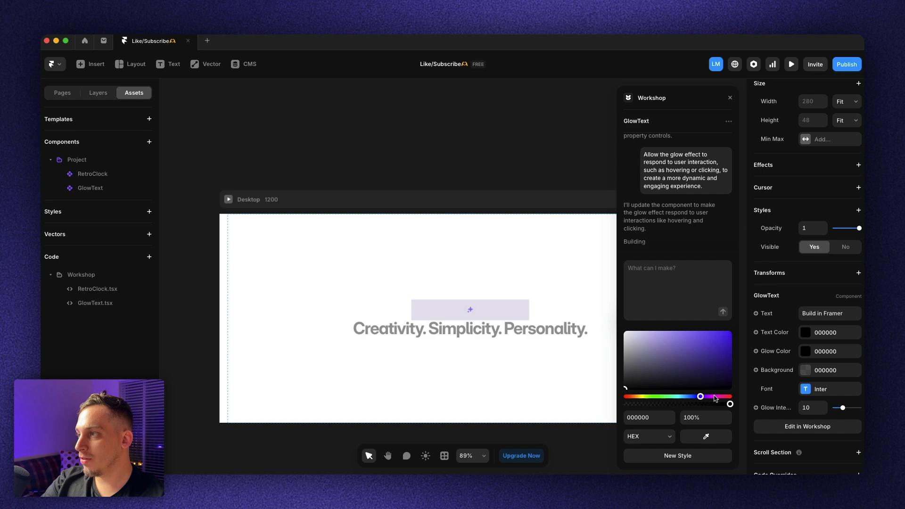
{"action": "left_click", "coordinate": [709, 396]}
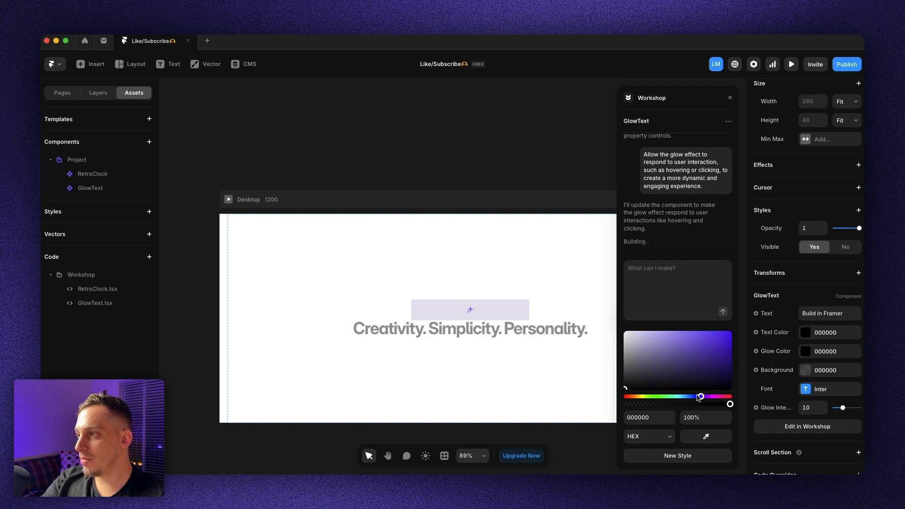
{"action": "left_click", "coordinate": [708, 360]}
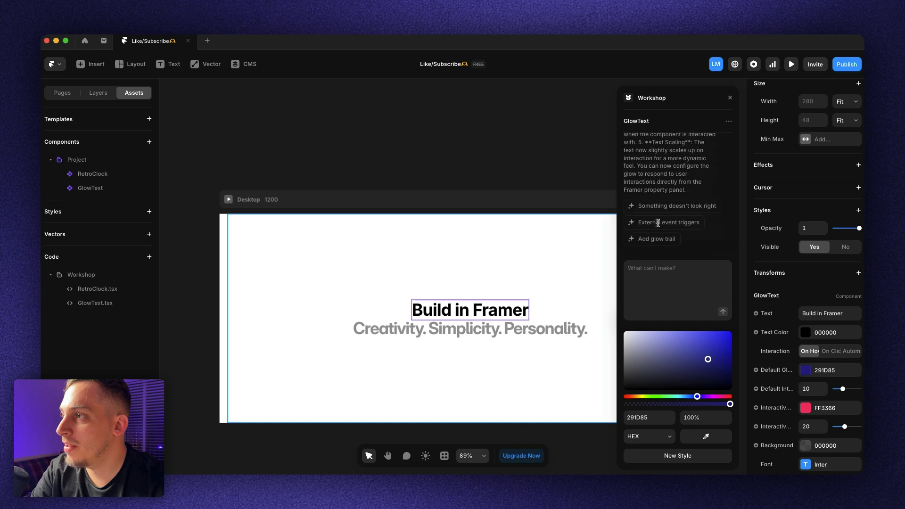
Preview the Desktop page to test the heading's glow on hover, and return to the canvas.
{"action": "left_click", "coordinate": [228, 199]}
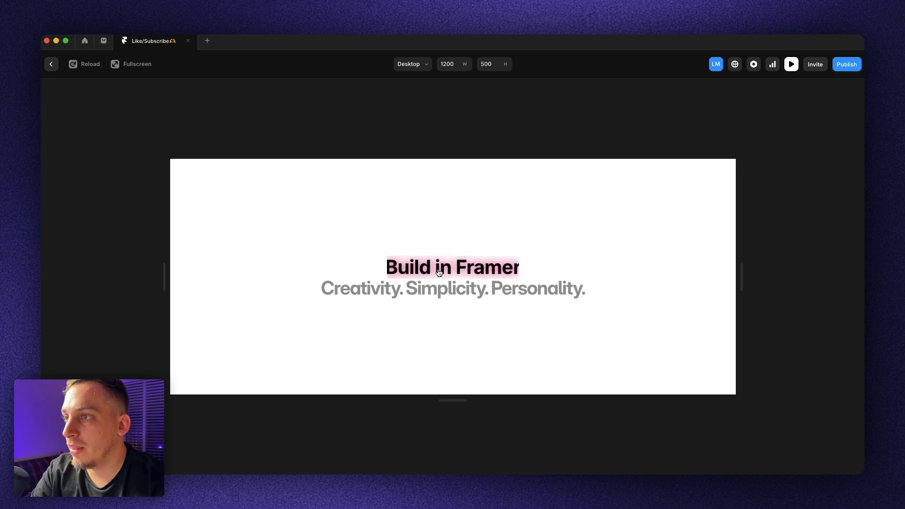
{"action": "key", "text": "Escape"}
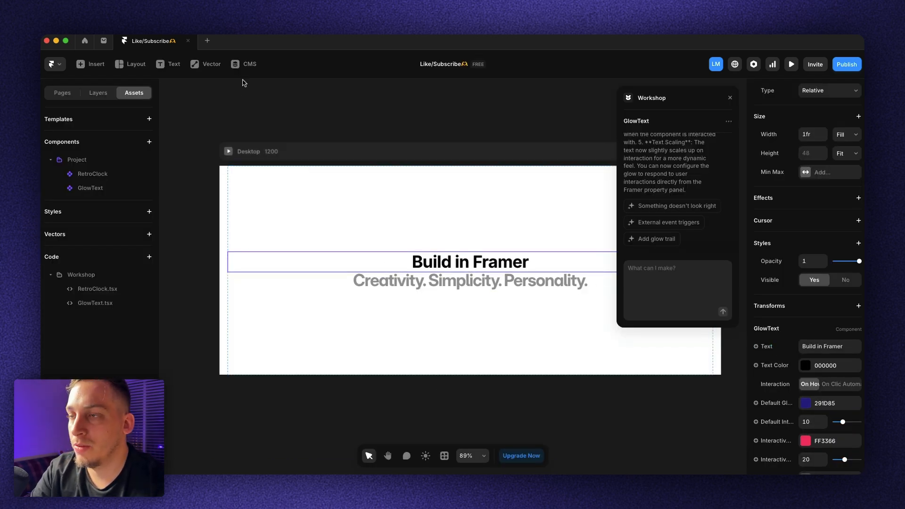
{"action": "scroll", "coordinate": [291, 178], "scroll_direction": "down", "scroll_amount": 1}
{"action": "scroll", "coordinate": [290, 178], "scroll_direction": "right", "scroll_amount": 1}
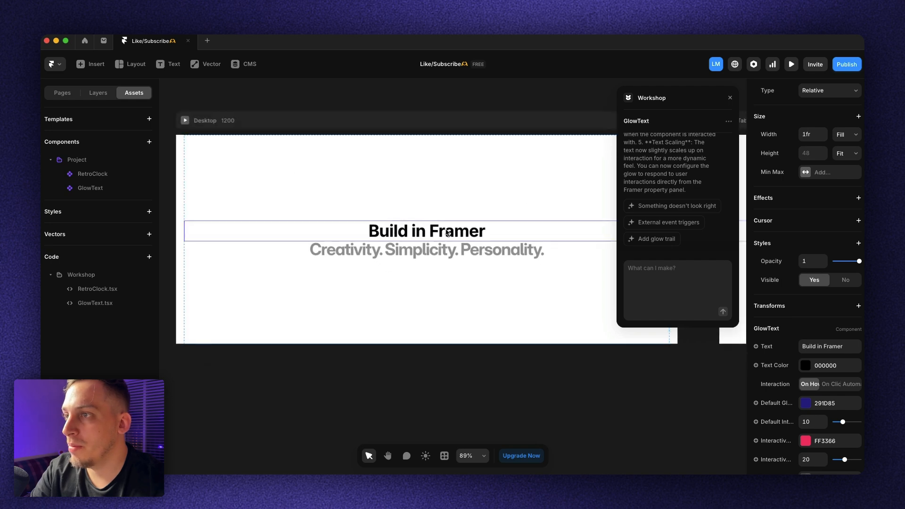
{"action": "scroll", "coordinate": [373, 199], "scroll_direction": "left", "scroll_amount": 1}
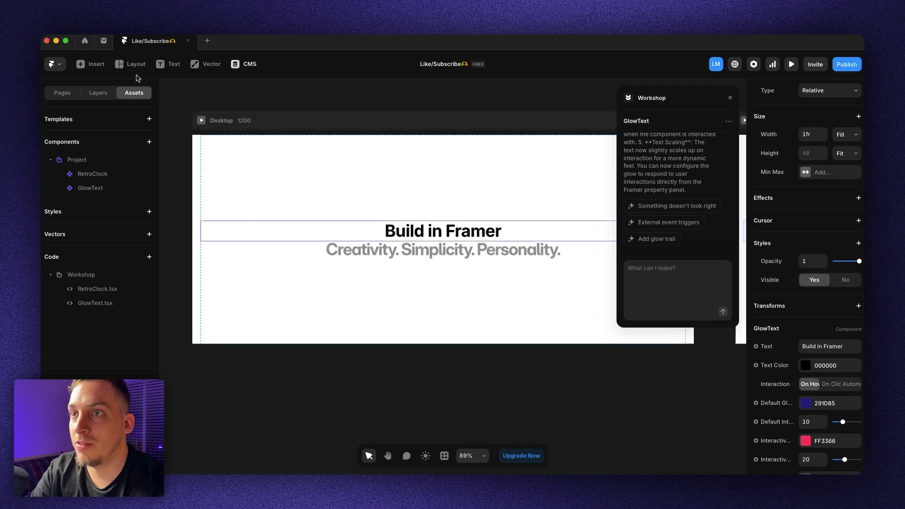
Add the sample blog index and detail pages to the project and return to the Home page.
{"action": "left_click", "coordinate": [63, 94]}
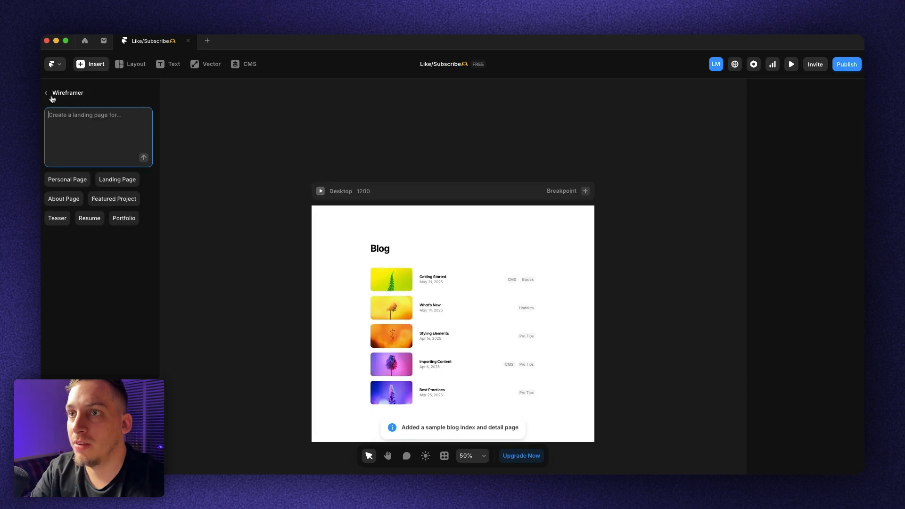
{"action": "left_click", "coordinate": [50, 92]}
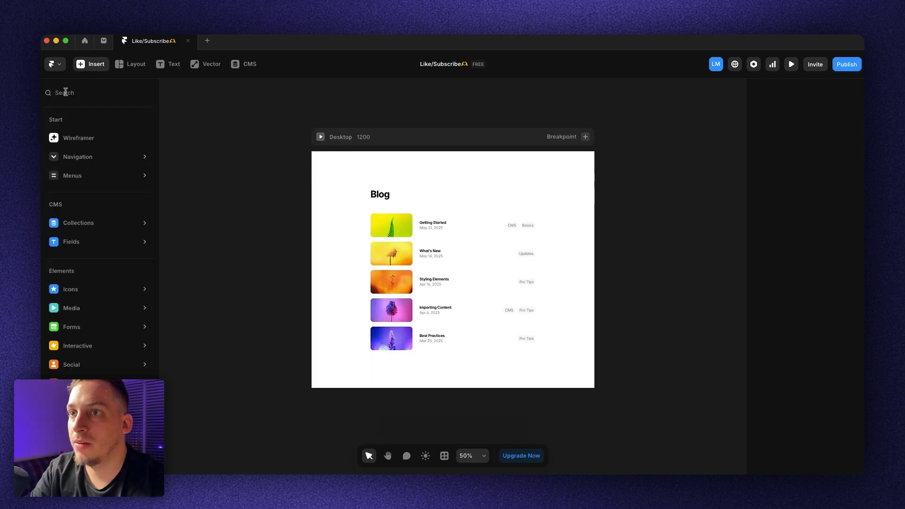
{"action": "left_click", "coordinate": [192, 131]}
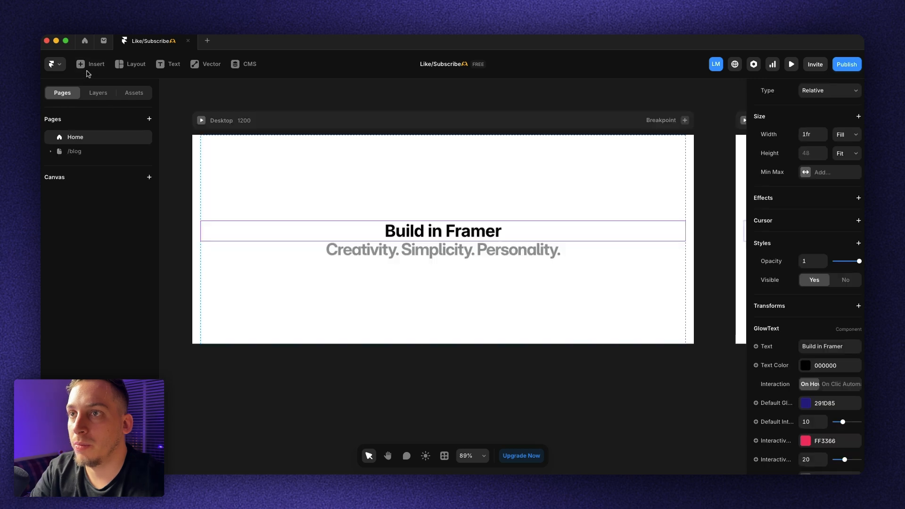
Insert the Articles collection below the Home page's subtitle with its width set to Fill, and set the parent stack's gap to 80.
{"action": "left_click", "coordinate": [89, 66]}
{"action": "mouse_move", "coordinate": [110, 226]}
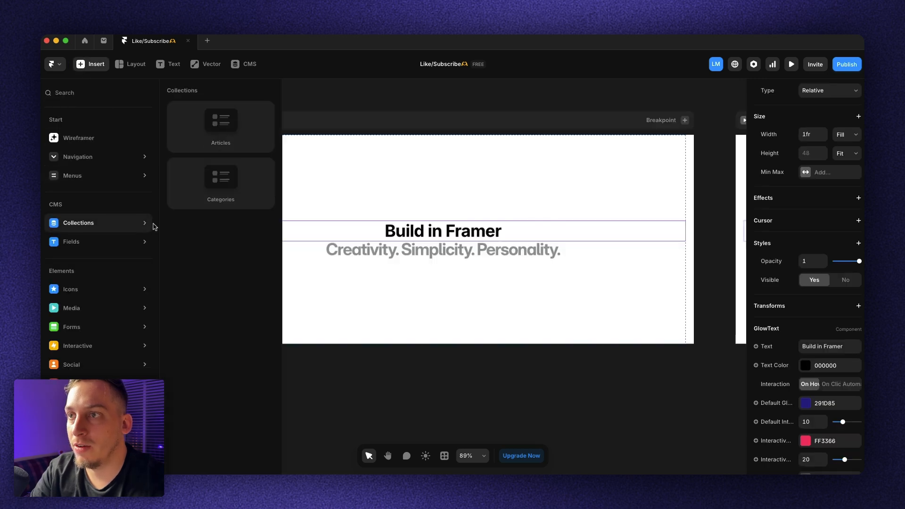
{"action": "left_click_drag", "start_coordinate": [208, 140], "coordinate": [418, 332]}
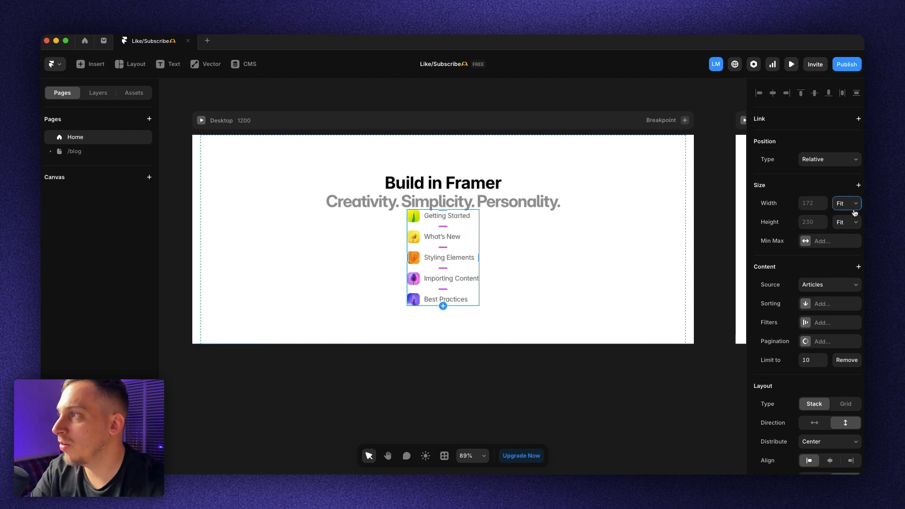
{"action": "left_click", "coordinate": [847, 204]}
{"action": "left_click", "coordinate": [846, 192]}
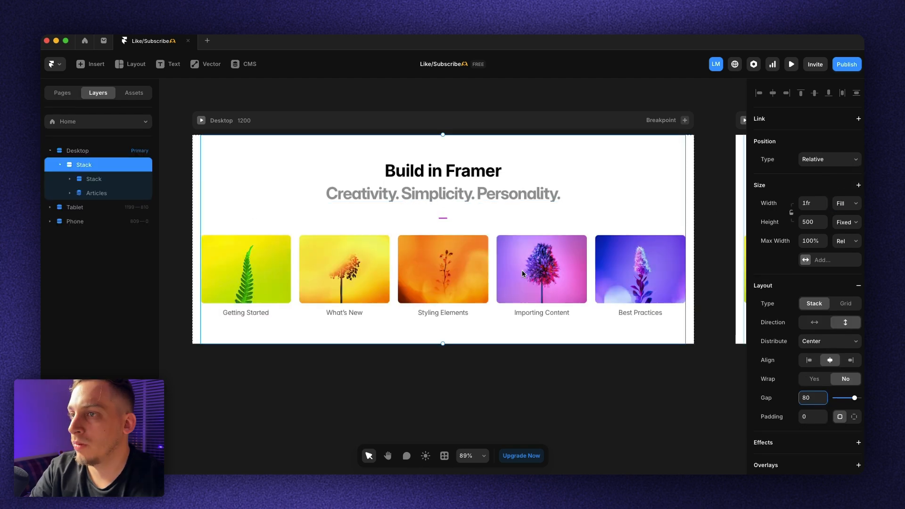
{"action": "left_click", "coordinate": [254, 351]}
Move the GlowText heading out of the heading stack and into the first article item, below its title.
{"action": "left_click", "coordinate": [423, 173]}
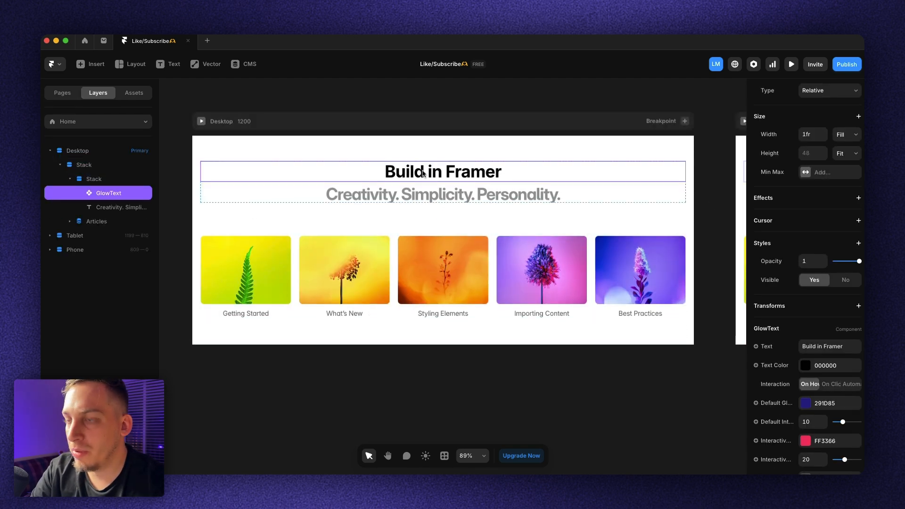
{"action": "left_click_drag", "start_coordinate": [423, 173], "coordinate": [332, 397]}
{"action": "left_click", "coordinate": [254, 324]}
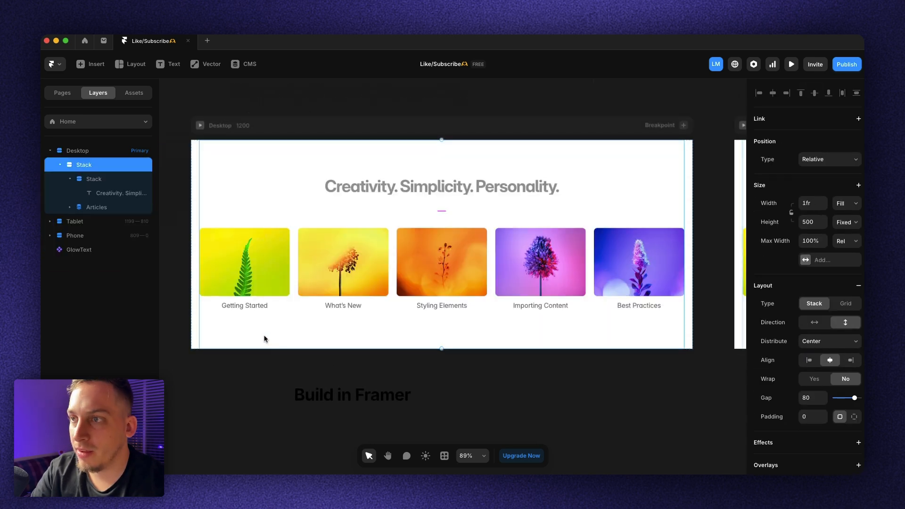
{"action": "left_click", "coordinate": [330, 392]}
{"action": "scroll", "coordinate": [337, 388], "scroll_direction": "down", "scroll_amount": 2}
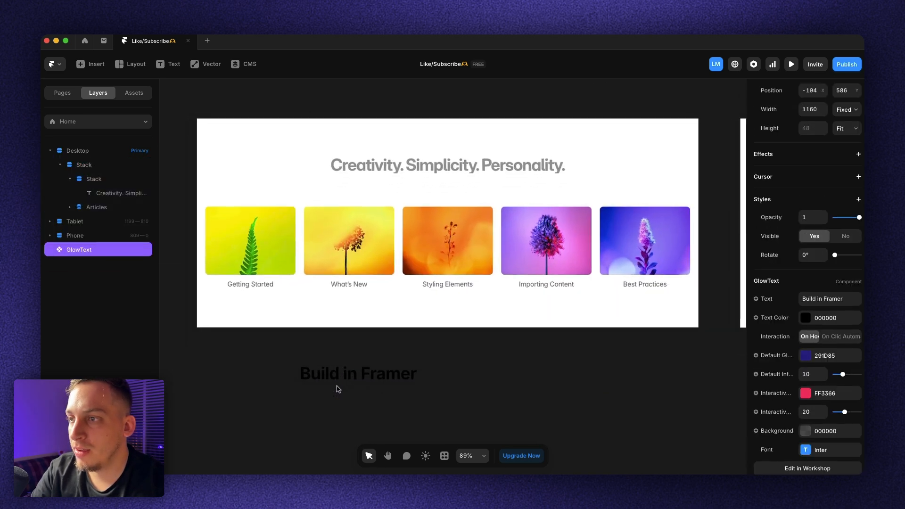
{"action": "left_click_drag", "start_coordinate": [351, 380], "coordinate": [250, 290]}
{"action": "scroll", "coordinate": [461, 339], "scroll_direction": "left", "scroll_amount": 2}
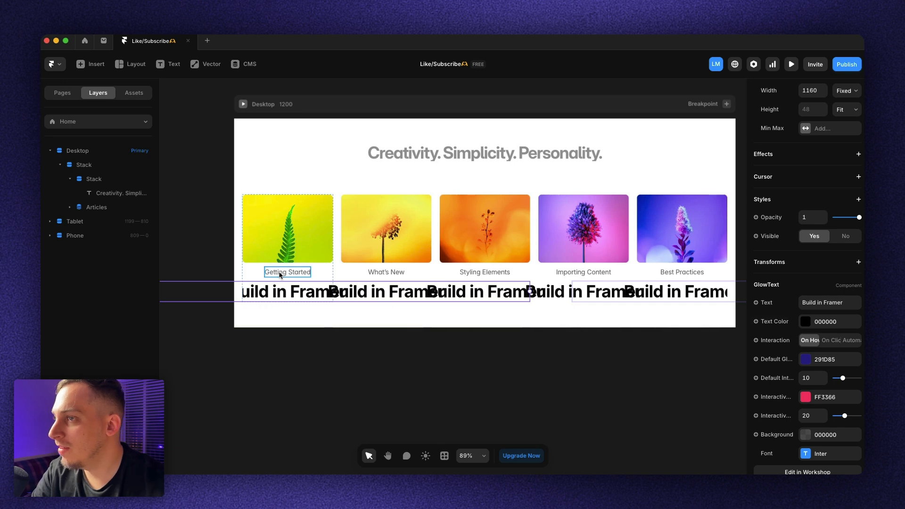
Set the article item's GlowText font size to 16 px and its width to Fill.
{"action": "scroll", "coordinate": [804, 316], "scroll_direction": "down", "scroll_amount": 2}
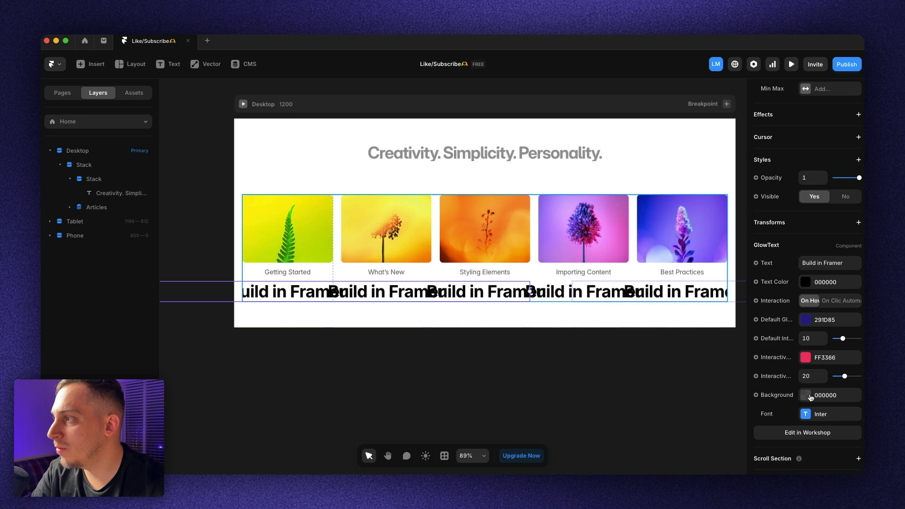
{"action": "left_click", "coordinate": [805, 412]}
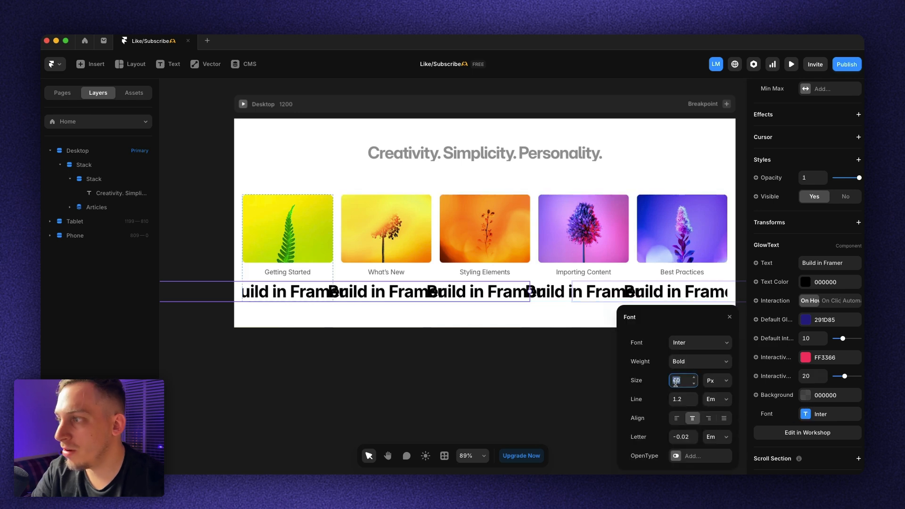
{"action": "type", "text": "16"}
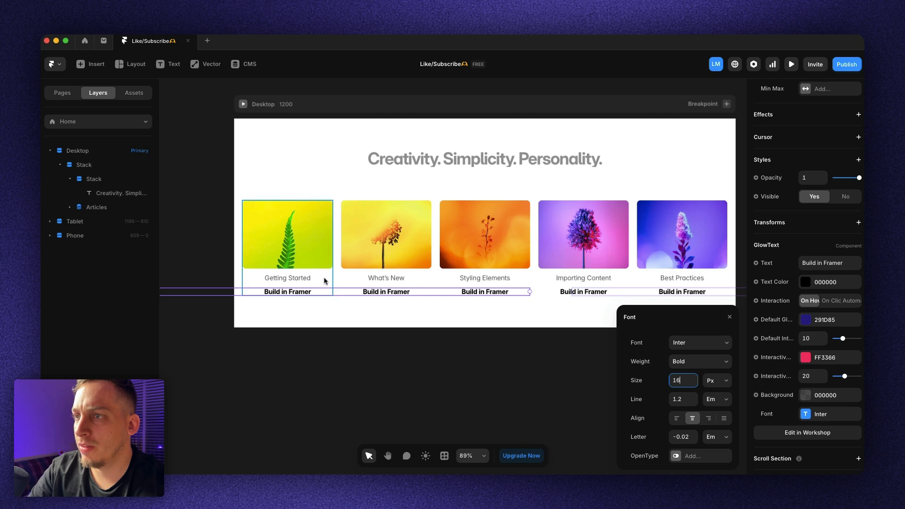
{"action": "scroll", "coordinate": [806, 230], "scroll_direction": "up", "scroll_amount": 6}
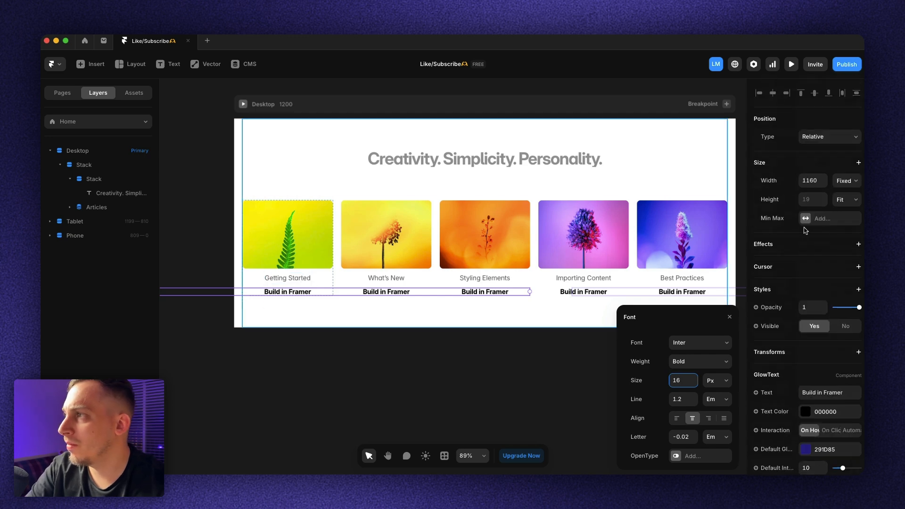
{"action": "left_click", "coordinate": [843, 186]}
{"action": "left_click", "coordinate": [844, 203]}
Delete the article item's original title text and bind the GlowText's text to the collection's Title variable.
{"action": "left_click", "coordinate": [306, 278]}
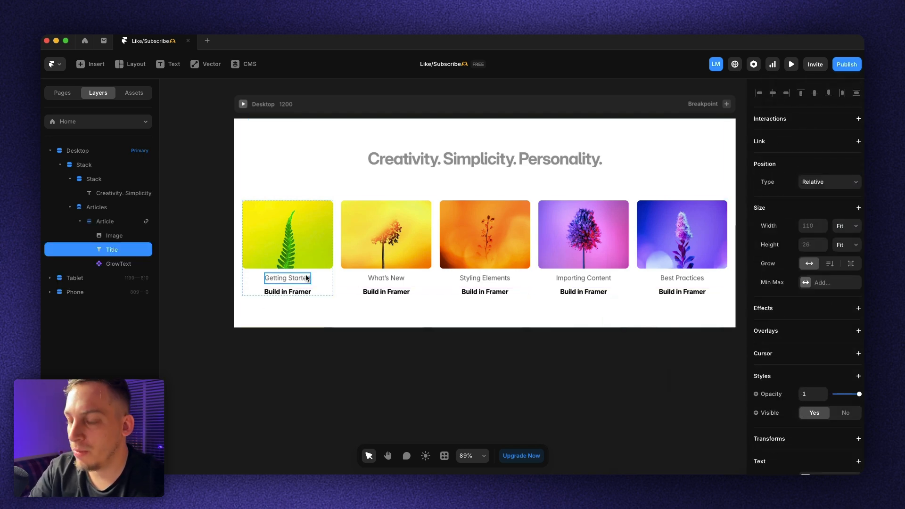
{"action": "key", "text": "Delete"}
{"action": "left_click", "coordinate": [304, 286]}
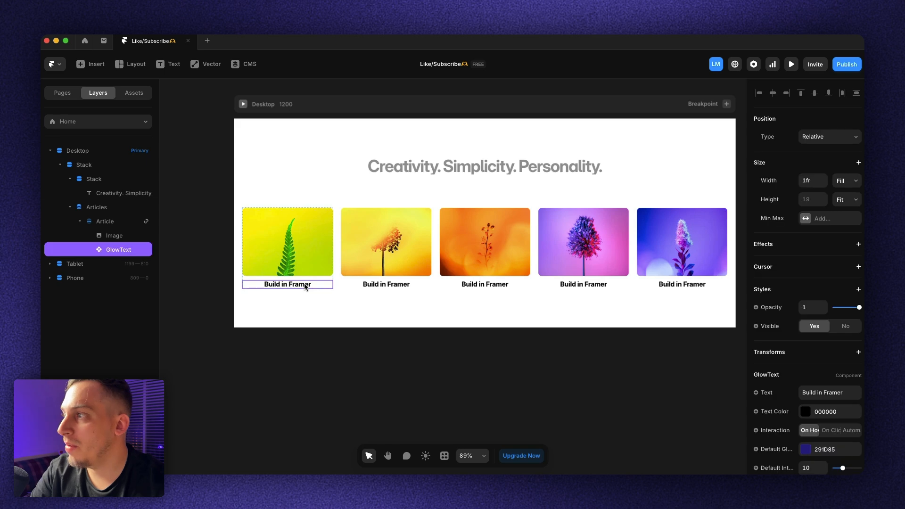
{"action": "left_click", "coordinate": [759, 393]}
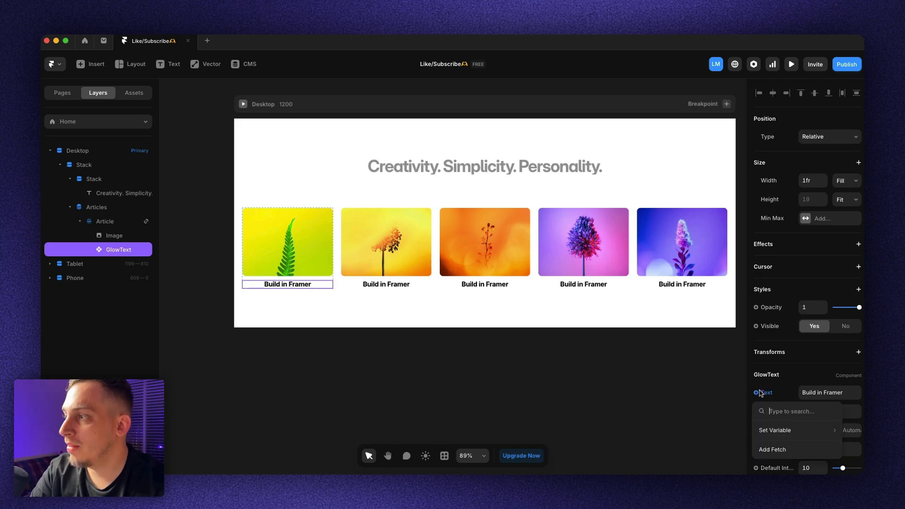
{"action": "mouse_move", "coordinate": [776, 436]}
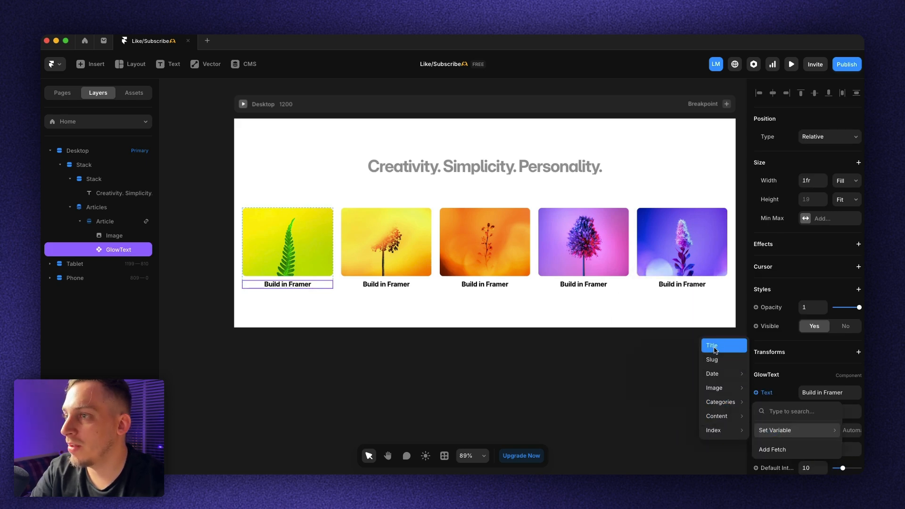
{"action": "left_click", "coordinate": [713, 347]}
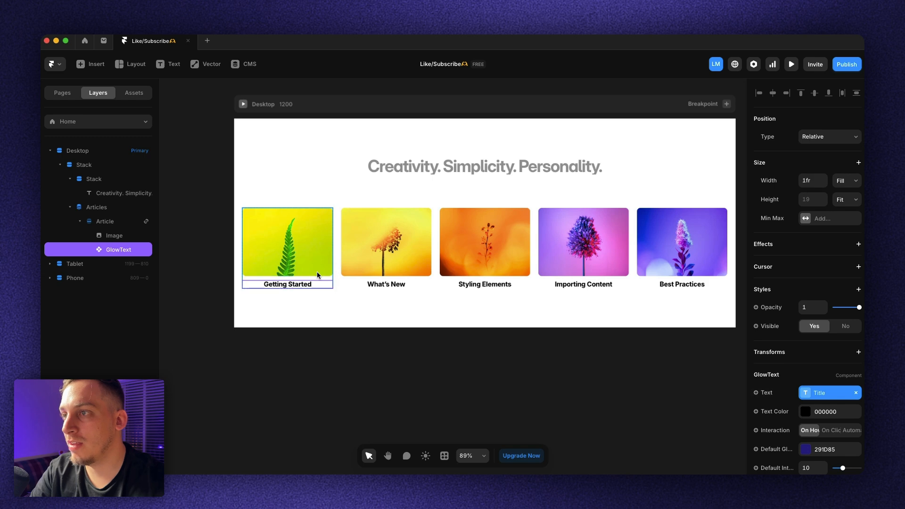
Preview the Desktop page to check the glowing article titles, and return to the canvas.
{"action": "scroll", "coordinate": [317, 275], "scroll_direction": "up", "scroll_amount": 3}
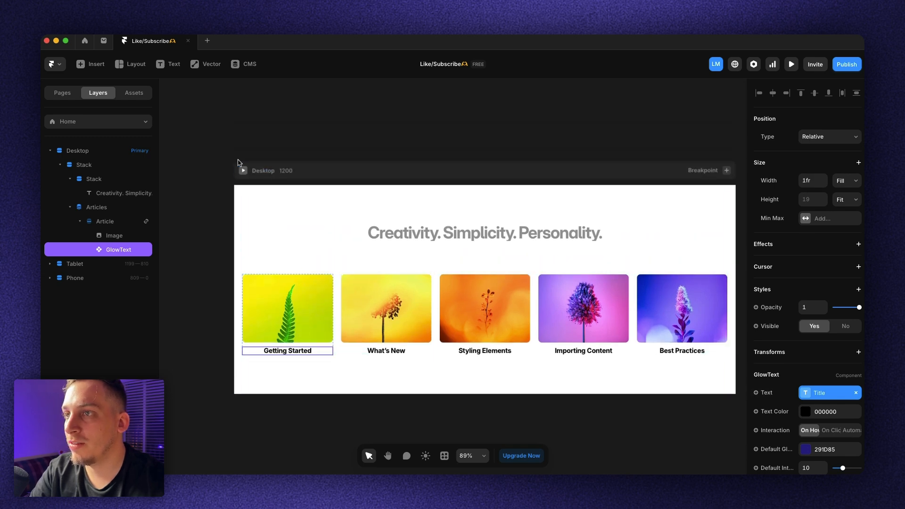
{"action": "left_click", "coordinate": [243, 171]}
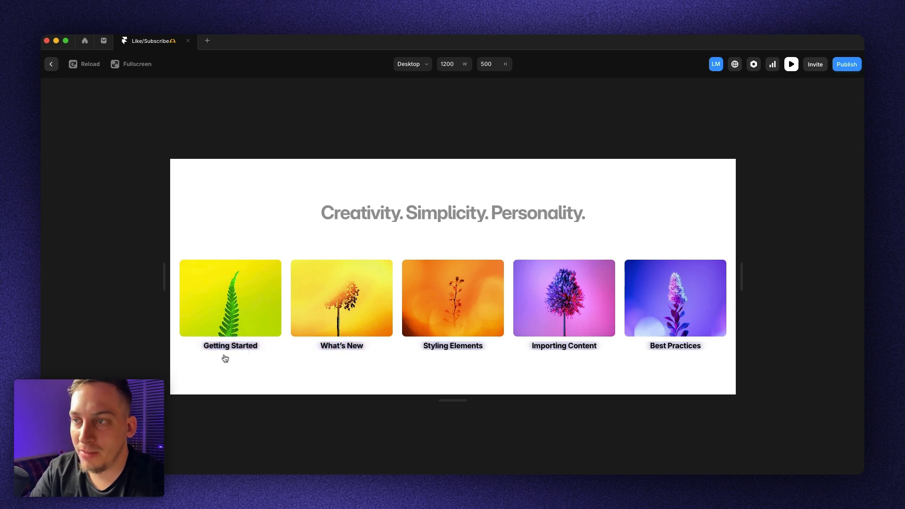
{"action": "left_click", "coordinate": [52, 65]}
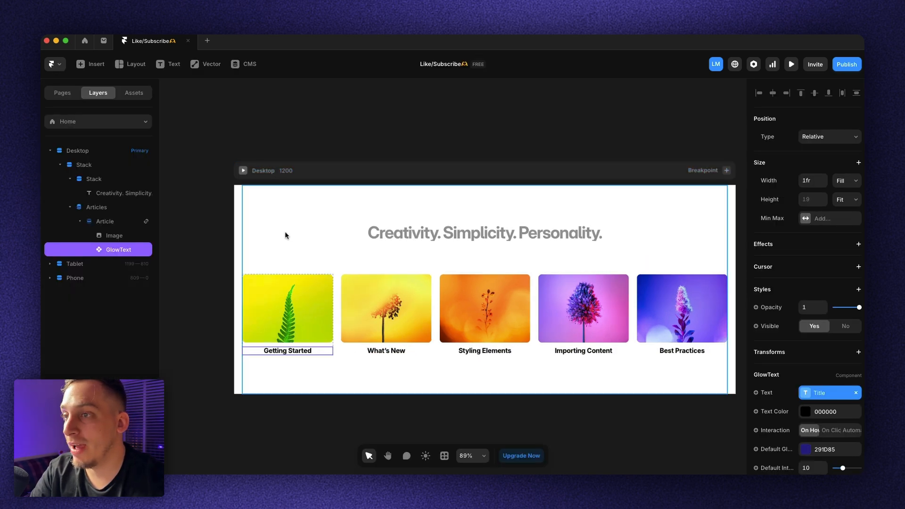
Generate a TypingText component with Workshop as the article titles' replacement, bind its text to Title, and preview it on the Desktop page.
{"action": "left_click", "coordinate": [444, 457]}
{"action": "left_click", "coordinate": [405, 315]}
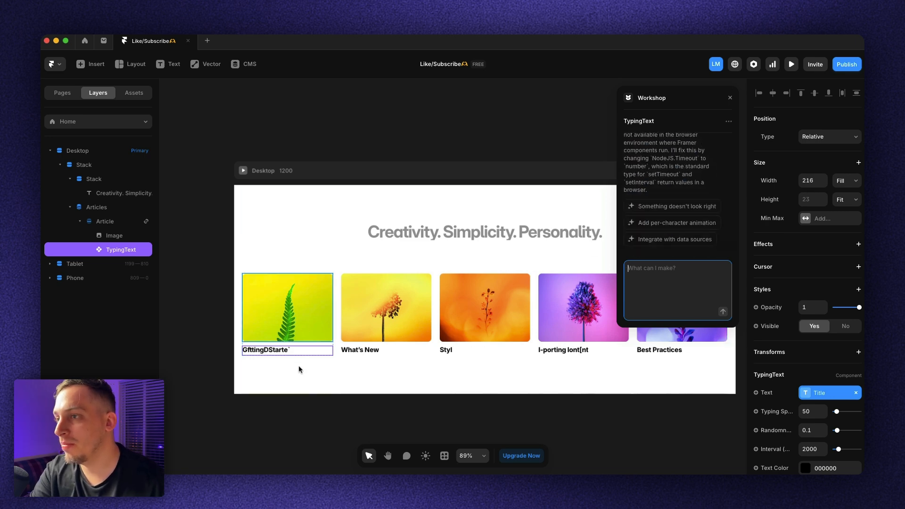
{"action": "left_click", "coordinate": [244, 171]}
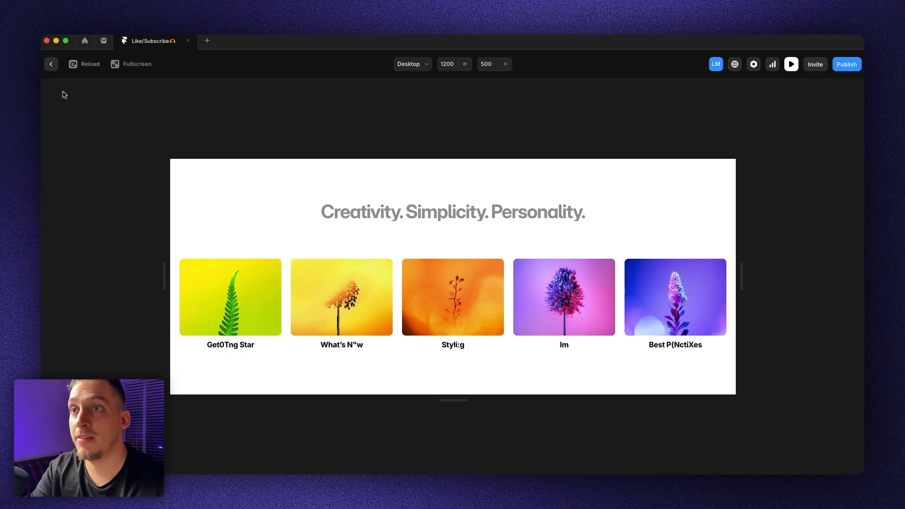
{"action": "left_click", "coordinate": [52, 65]}
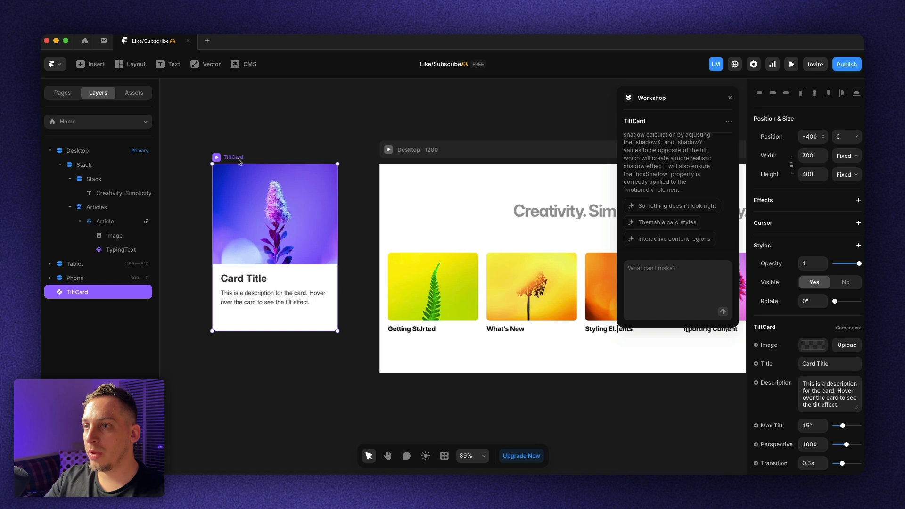
Place the TiltCard component inside the article item and delete the item's Image and TypingText layers.
{"action": "left_click_drag", "start_coordinate": [238, 161], "coordinate": [248, 174]}
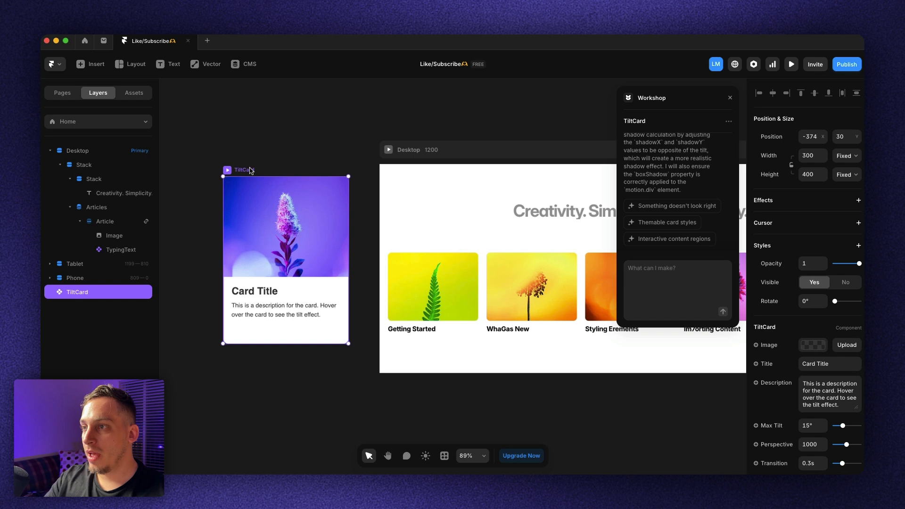
{"action": "left_click_drag", "start_coordinate": [250, 171], "coordinate": [413, 314]}
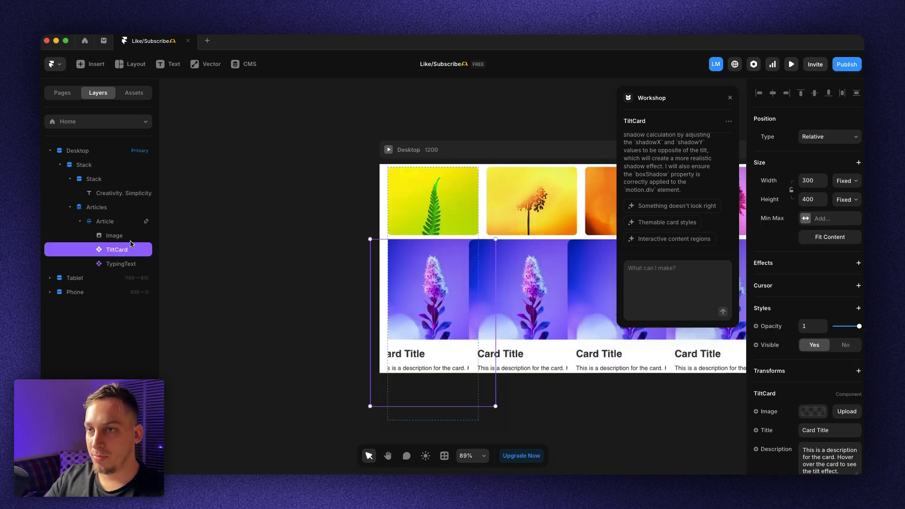
{"action": "left_click", "coordinate": [128, 238]}
{"action": "key", "text": "Delete"}
{"action": "left_click", "coordinate": [124, 250]}
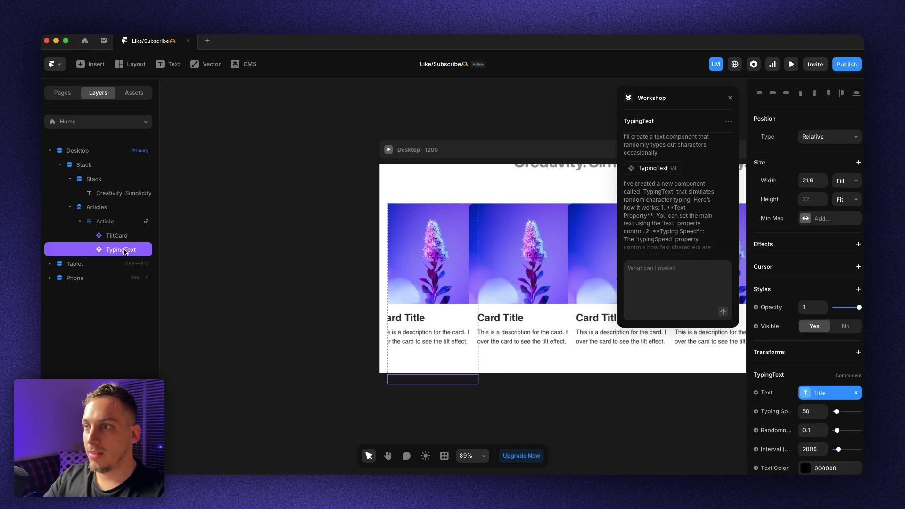
{"action": "key", "text": "Delete"}
Set the TiltCard's width to Fill and reduce its height to 365.
{"action": "left_click", "coordinate": [118, 236]}
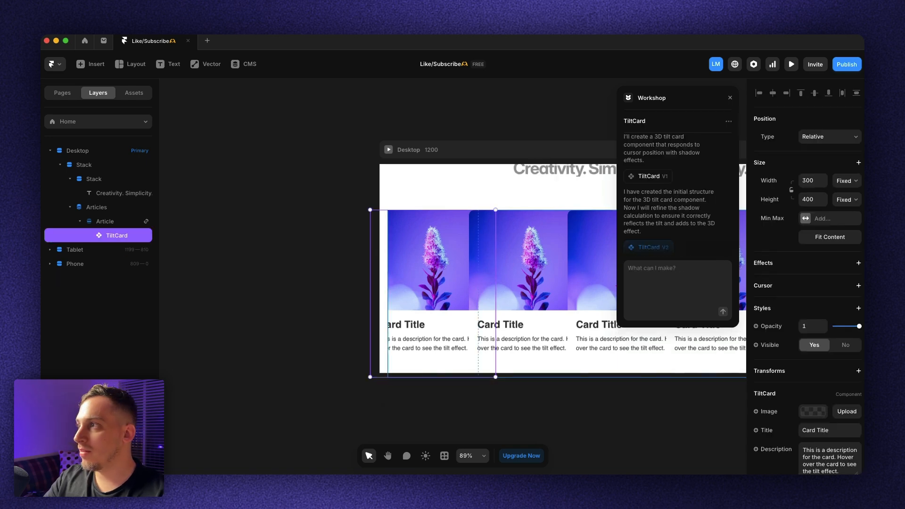
{"action": "left_click", "coordinate": [845, 183]}
{"action": "left_click", "coordinate": [848, 200]}
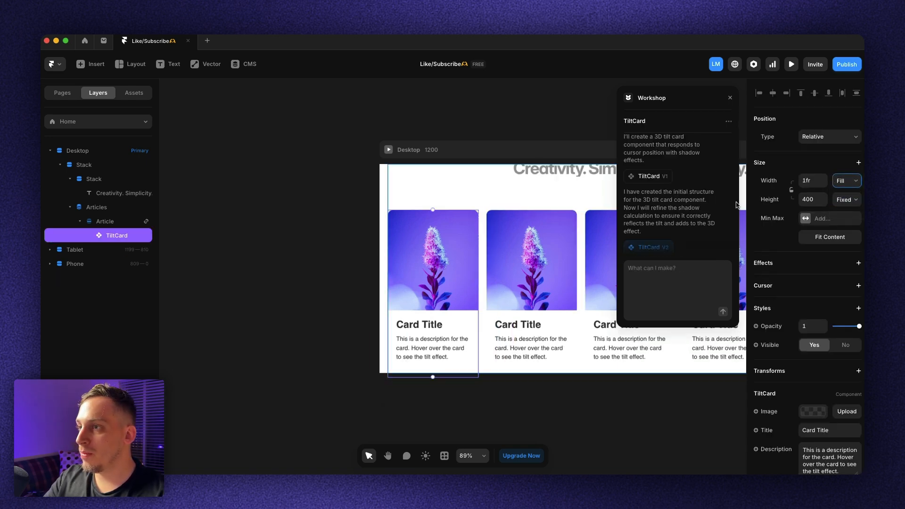
{"action": "mouse_move", "coordinate": [433, 377]}
{"action": "left_mouse_down"}
{"action": "mouse_move", "coordinate": [430, 328]}
{"action": "mouse_move", "coordinate": [440, 362]}
{"action": "left_mouse_up"}
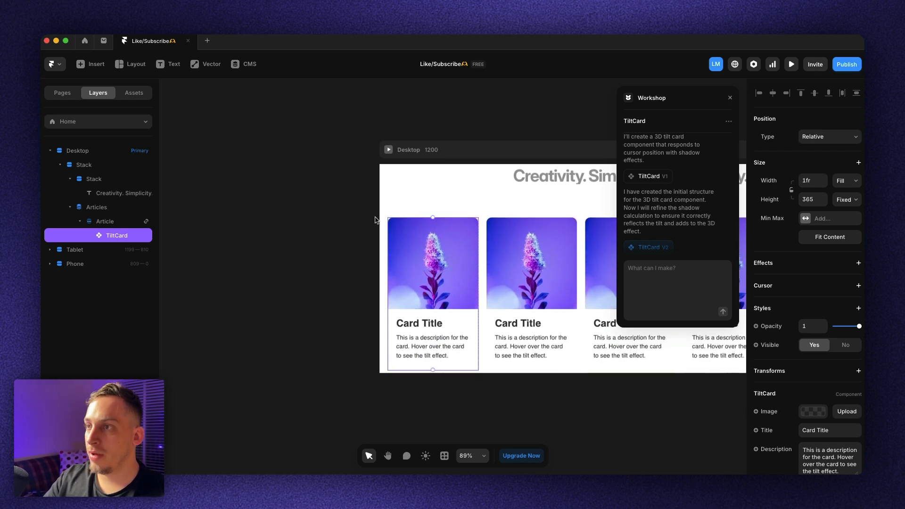
Bind the TiltCard's image to the collection's Image field and its title to the Title field.
{"action": "scroll", "coordinate": [375, 220], "scroll_direction": "right", "scroll_amount": 3}
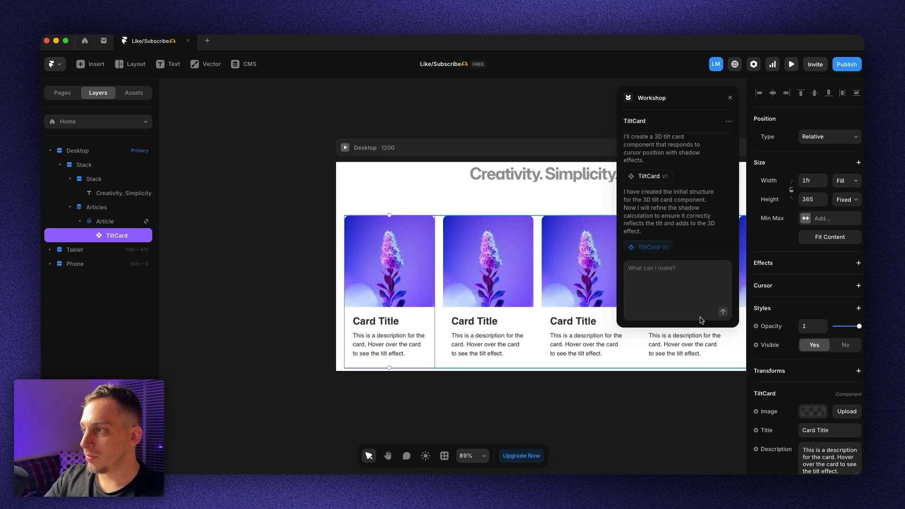
{"action": "scroll", "coordinate": [768, 359], "scroll_direction": "down", "scroll_amount": 3}
{"action": "left_click", "coordinate": [763, 333]}
{"action": "mouse_move", "coordinate": [778, 352]}
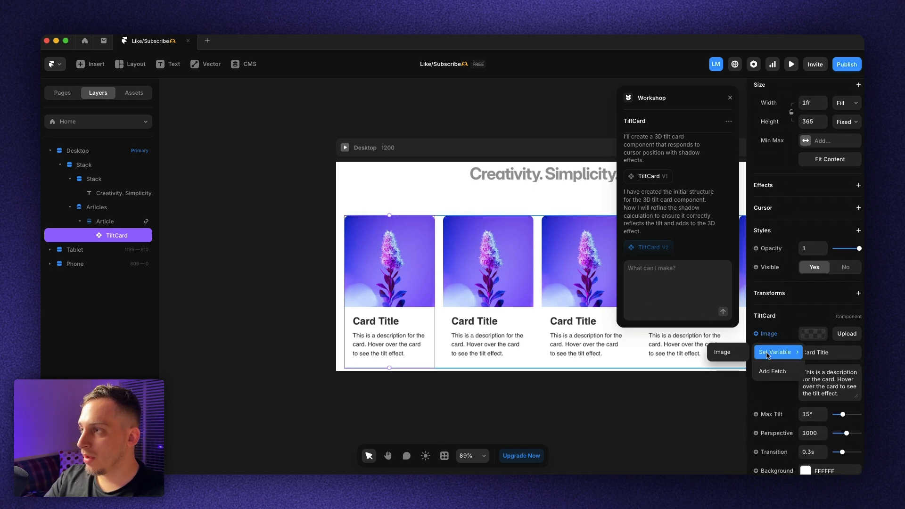
{"action": "left_click", "coordinate": [722, 354]}
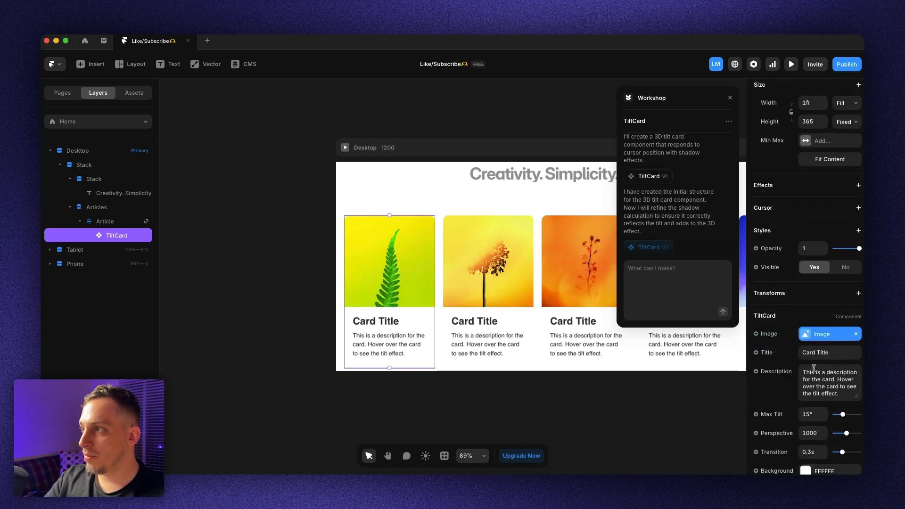
{"action": "left_click", "coordinate": [762, 352]}
{"action": "mouse_move", "coordinate": [792, 390]}
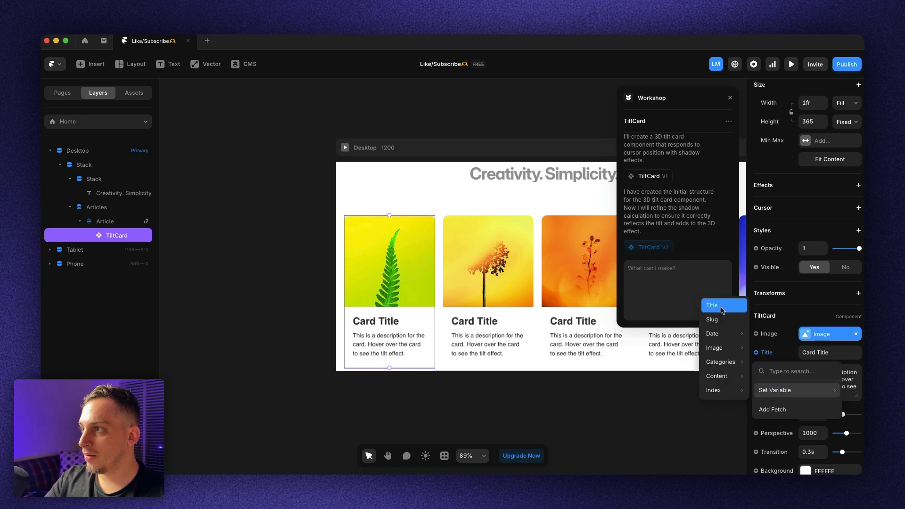
{"action": "left_click", "coordinate": [721, 306]}
Try to bind the TiltCard's description to the collection's Slug field.
{"action": "left_click", "coordinate": [771, 375]}
{"action": "mouse_move", "coordinate": [776, 408]}
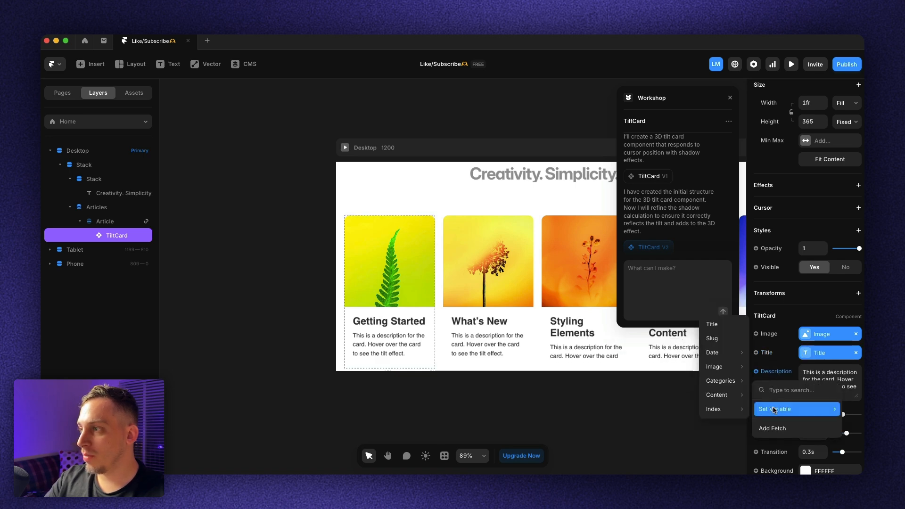
{"action": "mouse_move", "coordinate": [721, 406]}
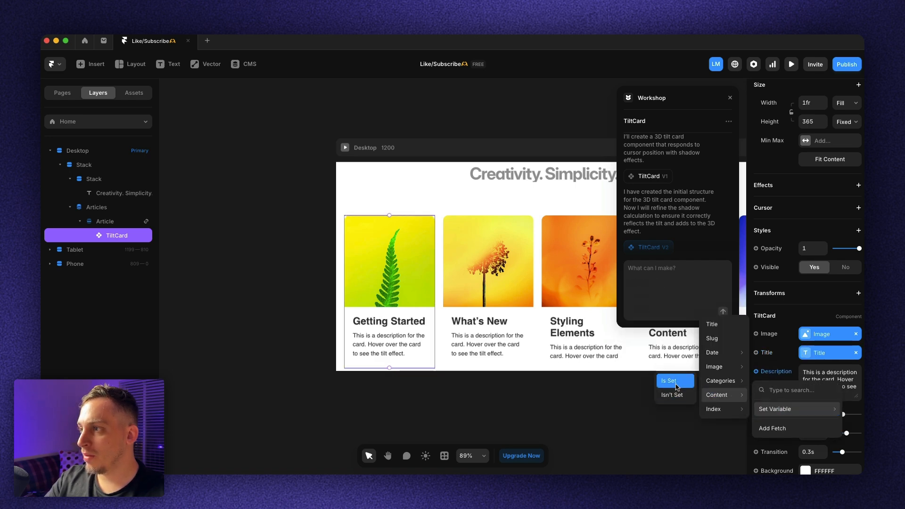
{"action": "left_click", "coordinate": [717, 341]}
{"action": "scroll", "coordinate": [501, 337], "scroll_direction": "right", "scroll_amount": 5}
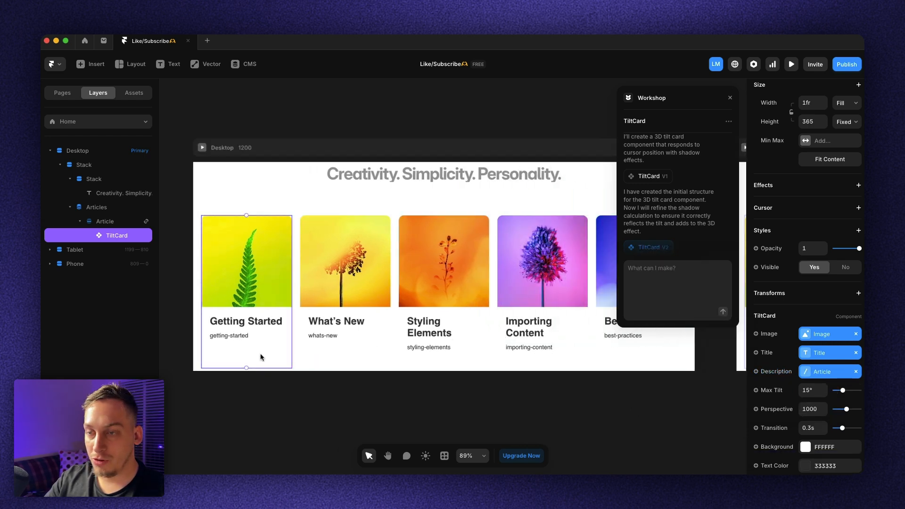
Preview the Desktop page to check the article tilt cards, and return to the canvas.
{"action": "left_click", "coordinate": [231, 140]}
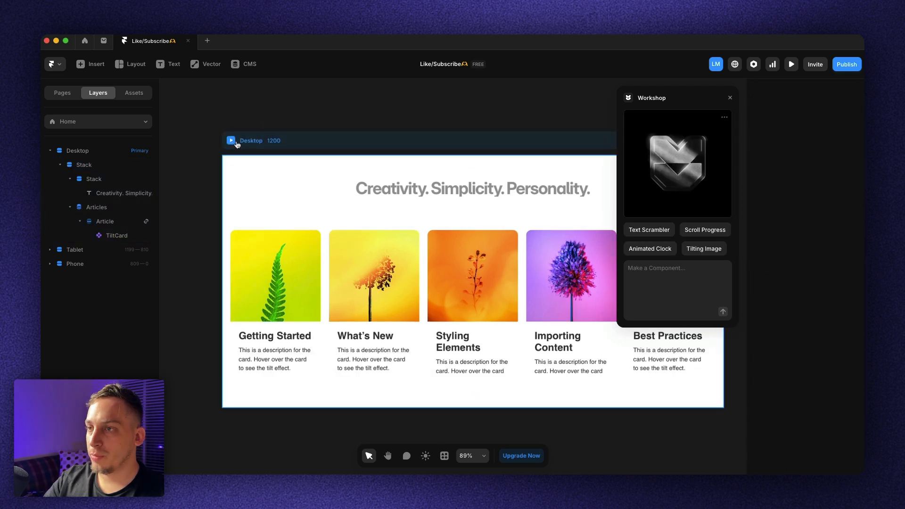
{"action": "left_click", "coordinate": [231, 141]}
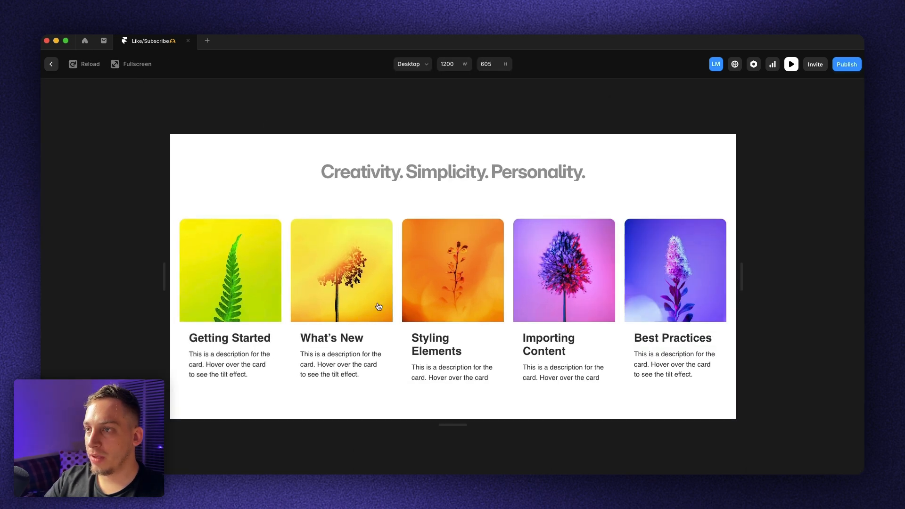
{"action": "left_click", "coordinate": [53, 64]}
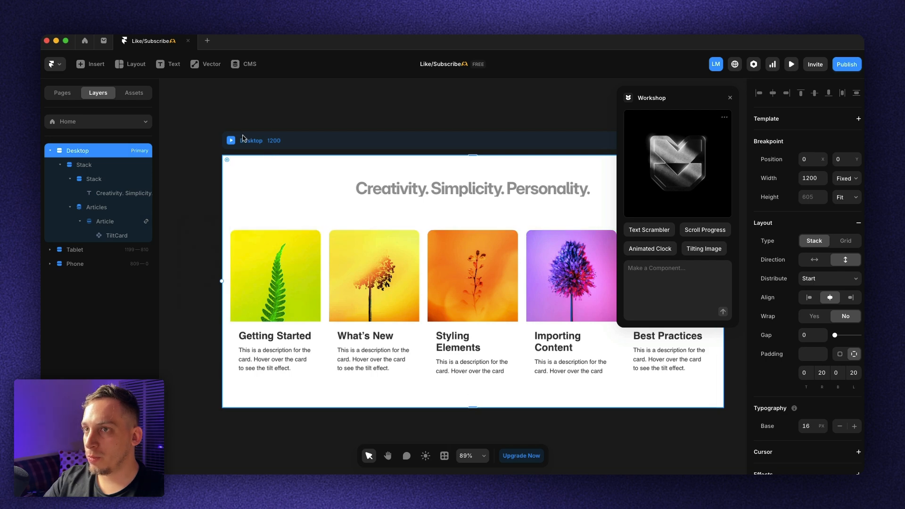
Set the Desktop page's fill to F0F0F0, preview the tilt cards on it, and return to the canvas.
{"action": "scroll", "coordinate": [822, 411], "scroll_direction": "down", "scroll_amount": 5}
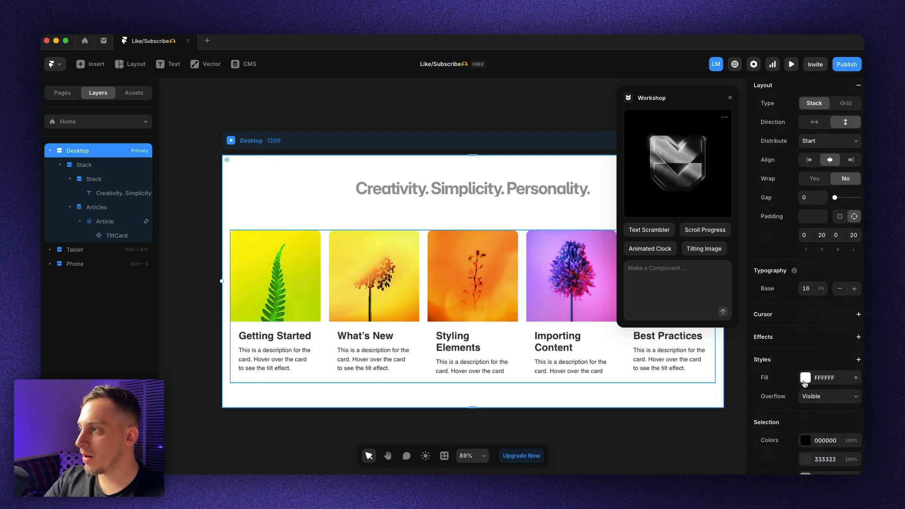
{"action": "left_click", "coordinate": [803, 381]}
{"action": "left_click_drag", "start_coordinate": [660, 373], "coordinate": [597, 336]}
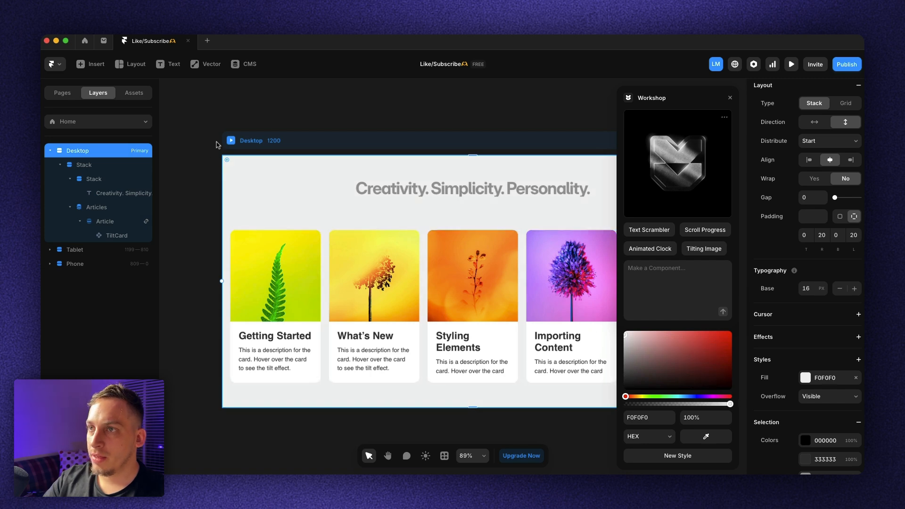
{"action": "left_click", "coordinate": [230, 141]}
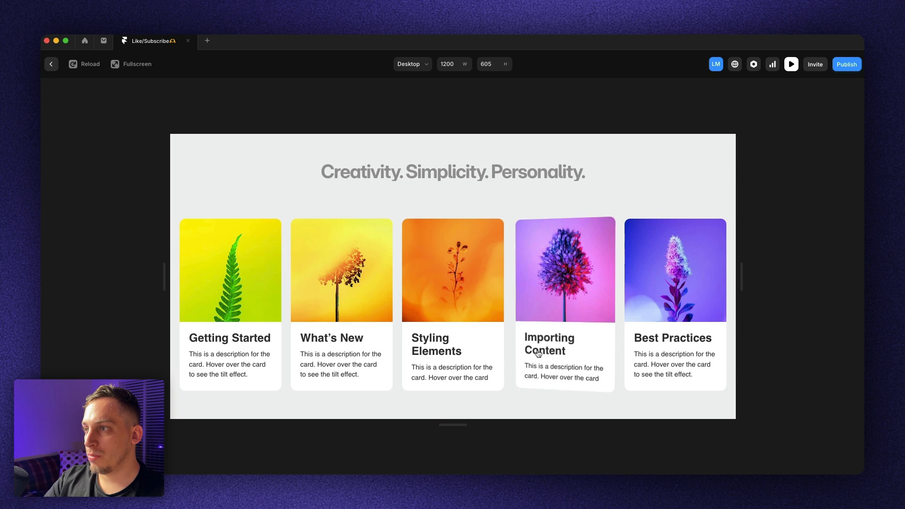
{"action": "key", "text": "Escape"}
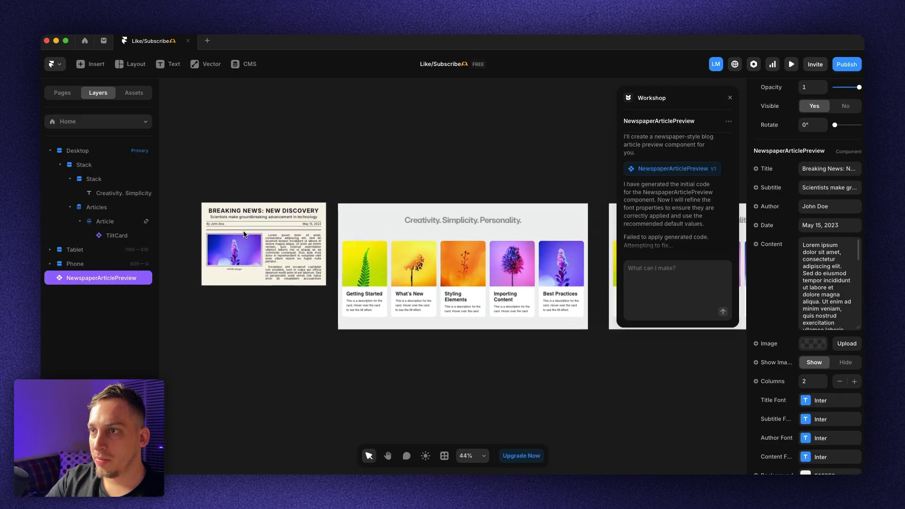
Examine the NewspaperArticlePreview component beside the Desktop page and the Workshop prompt used to generate it.
{"action": "scroll", "coordinate": [231, 228], "scroll_direction": "up", "scroll_amount": 1}
{"action": "scroll", "coordinate": [704, 185], "scroll_direction": "up", "scroll_amount": 2}
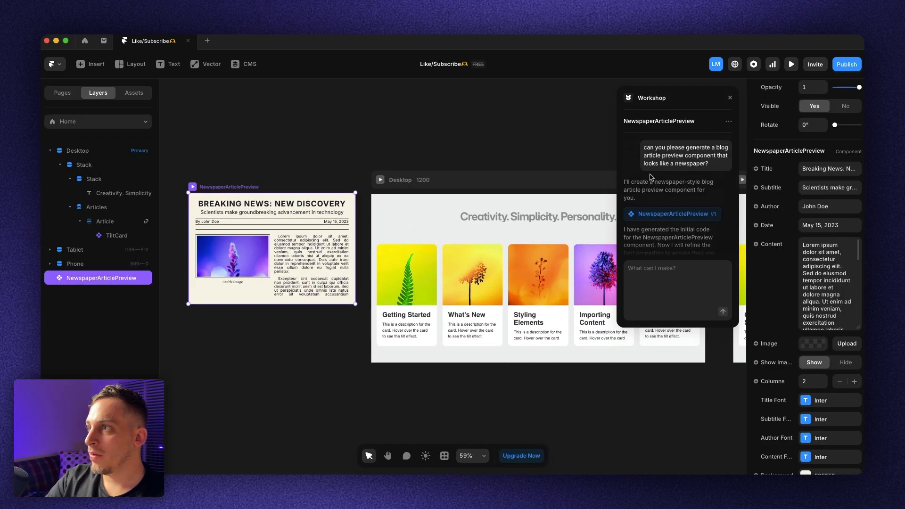
{"action": "scroll", "coordinate": [445, 187], "scroll_direction": "left", "scroll_amount": 3}
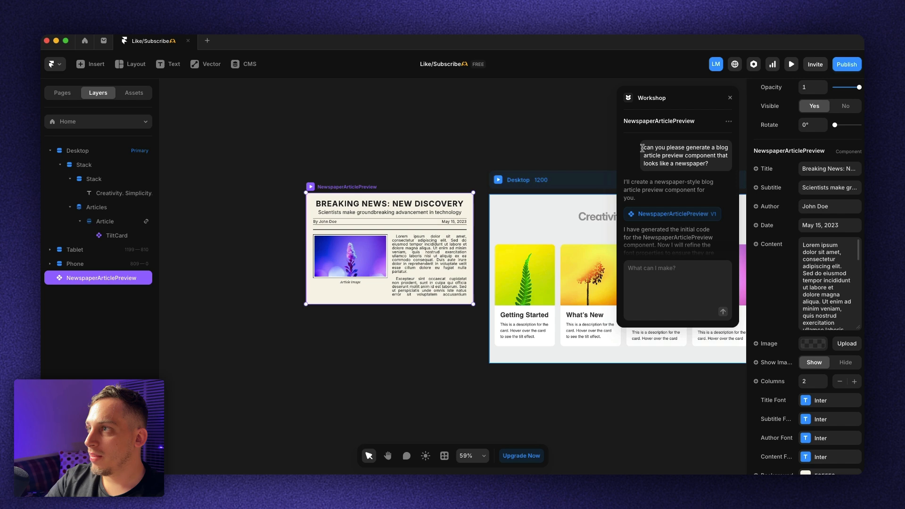
{"action": "left_click_drag", "start_coordinate": [672, 150], "coordinate": [722, 165]}
{"action": "left_click", "coordinate": [694, 150]}
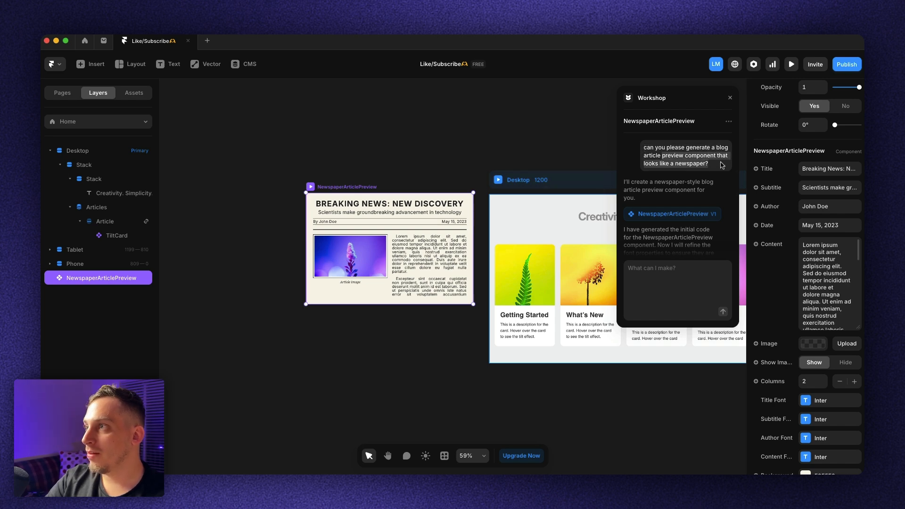
{"action": "mouse_move", "coordinate": [362, 189]}
{"action": "left_mouse_down"}
{"action": "mouse_move", "coordinate": [350, 208]}
{"action": "mouse_move", "coordinate": [349, 199]}
{"action": "left_mouse_up"}
{"action": "scroll", "coordinate": [399, 210], "scroll_direction": "down", "scroll_amount": 2}
{"action": "scroll", "coordinate": [399, 210], "scroll_direction": "right", "scroll_amount": 2}
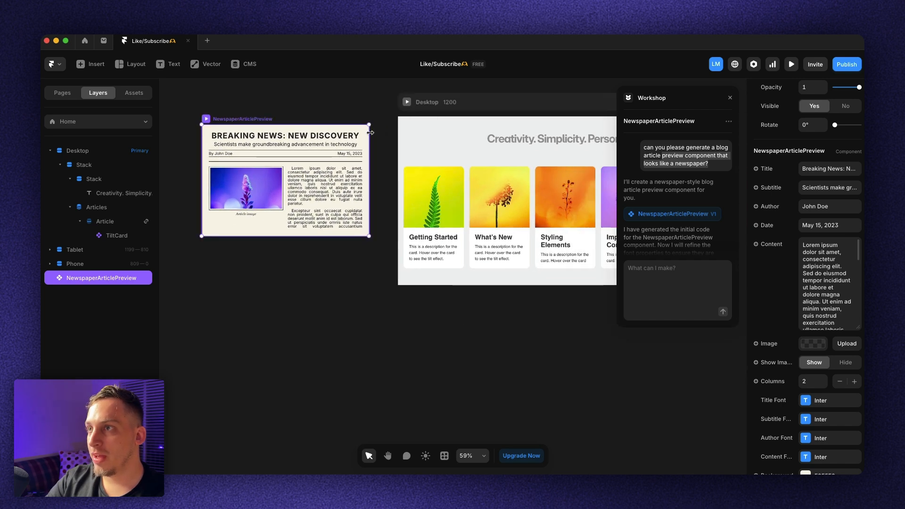
{"action": "left_click", "coordinate": [390, 116]}
{"action": "left_click", "coordinate": [62, 98]}
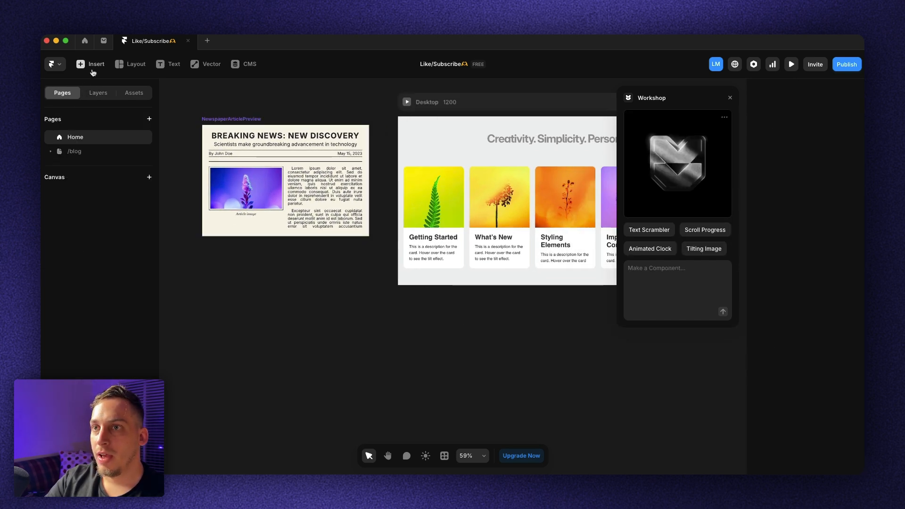
{"action": "left_click", "coordinate": [90, 63]}
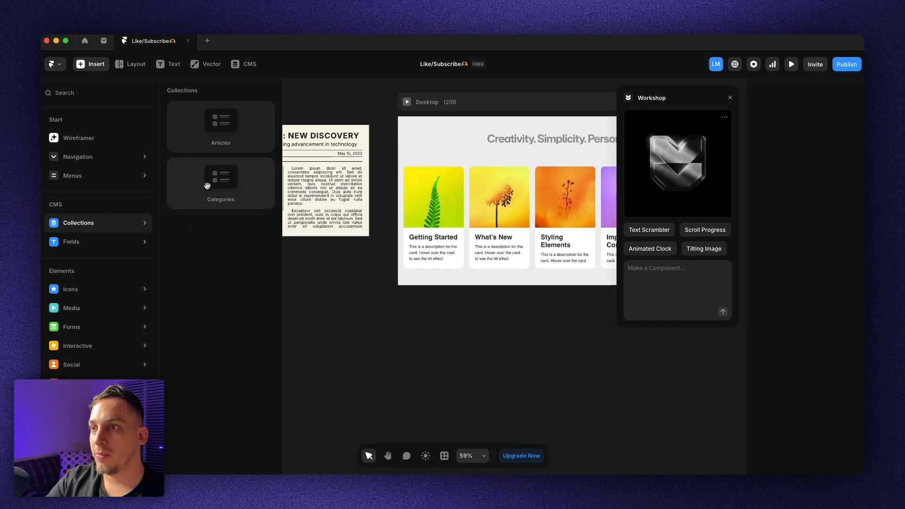
{"action": "left_click_drag", "start_coordinate": [207, 185], "coordinate": [480, 278]}
{"action": "left_click", "coordinate": [248, 64]}
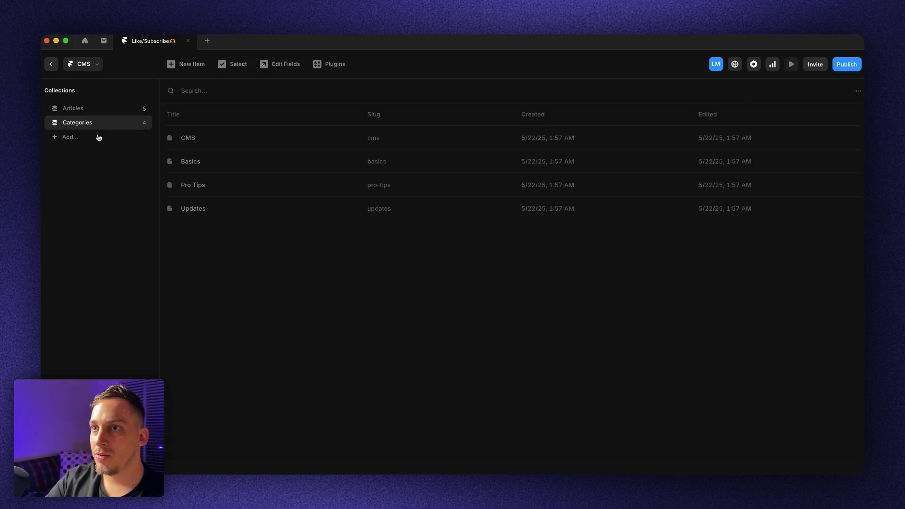
{"action": "left_click", "coordinate": [51, 65]}
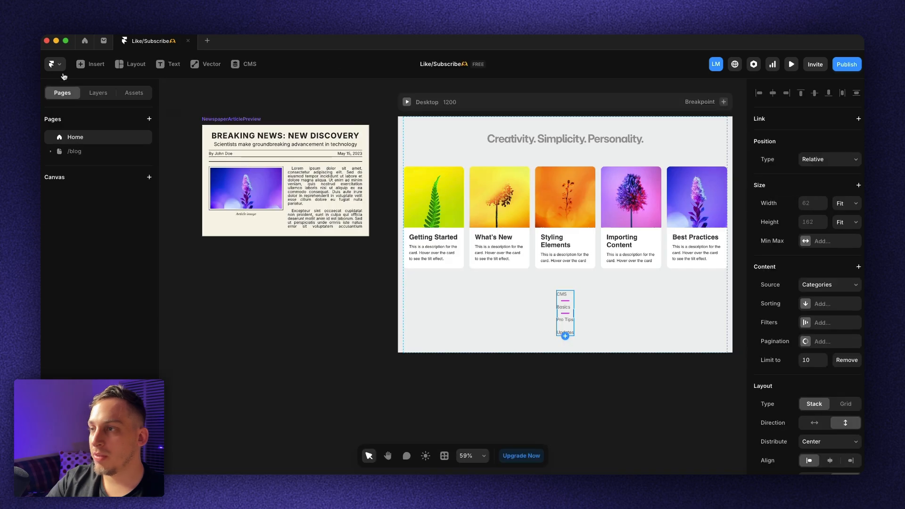
{"action": "key", "text": "Delete"}
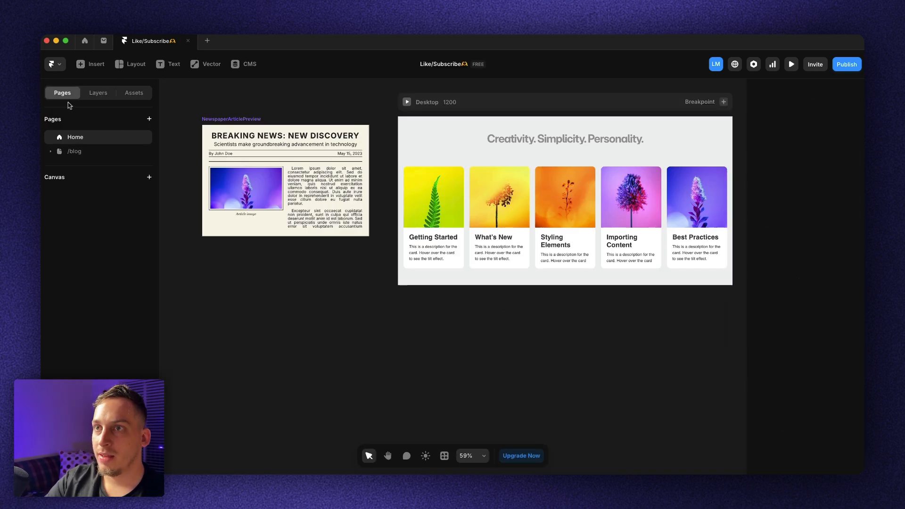
Insert an Articles collection list below the tilt cards, with its width set to Fill and a horizontal stack direction.
{"action": "left_click", "coordinate": [91, 64]}
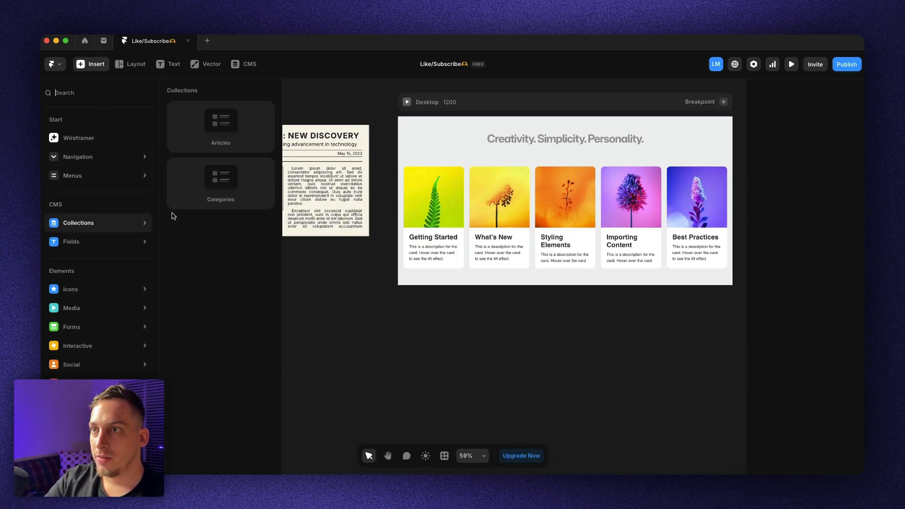
{"action": "left_click_drag", "start_coordinate": [220, 137], "coordinate": [577, 279]}
{"action": "left_click", "coordinate": [846, 204]}
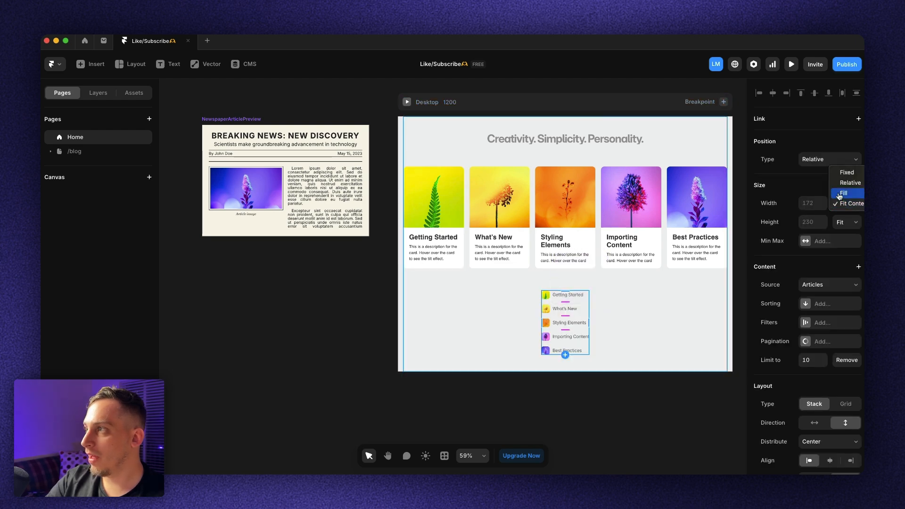
{"action": "left_click", "coordinate": [843, 193]}
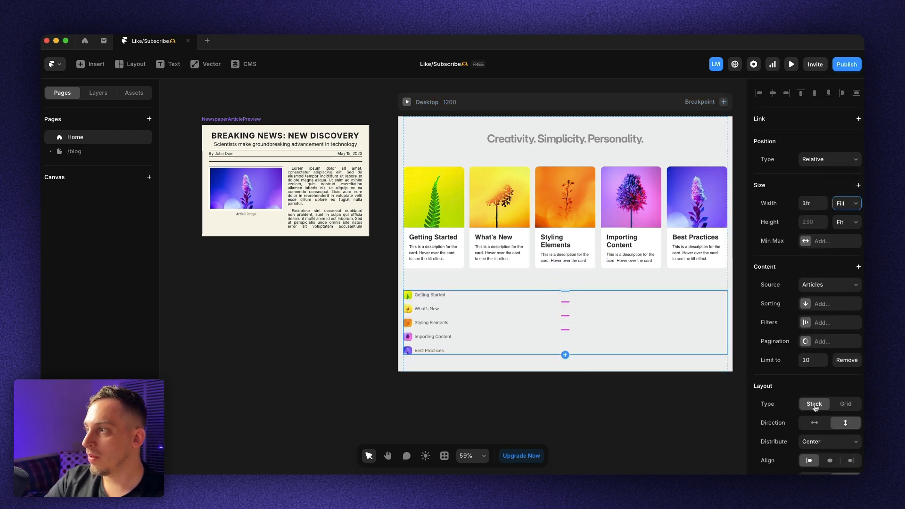
{"action": "left_click", "coordinate": [814, 423]}
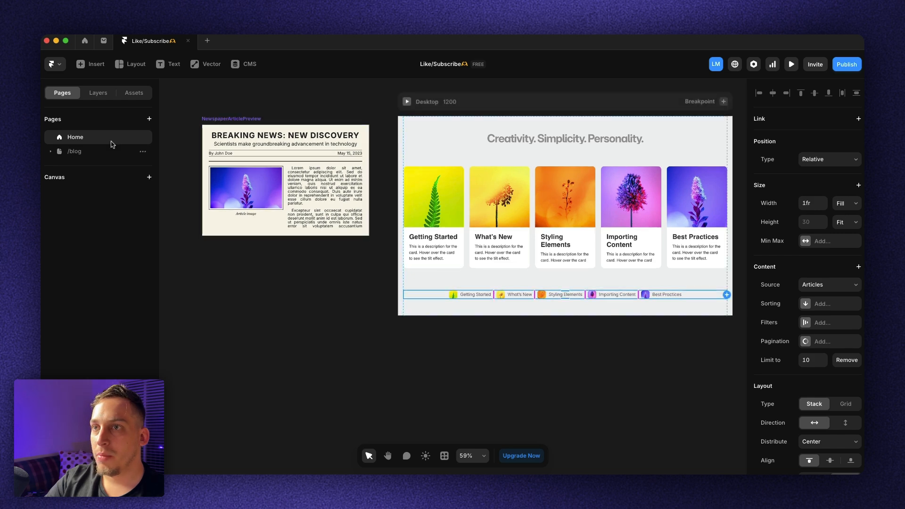
Place the NewspaperArticlePreview component inside the new list's Article item and delete the item's Title and Image layers.
{"action": "left_click", "coordinate": [98, 92]}
{"action": "left_click", "coordinate": [90, 222]}
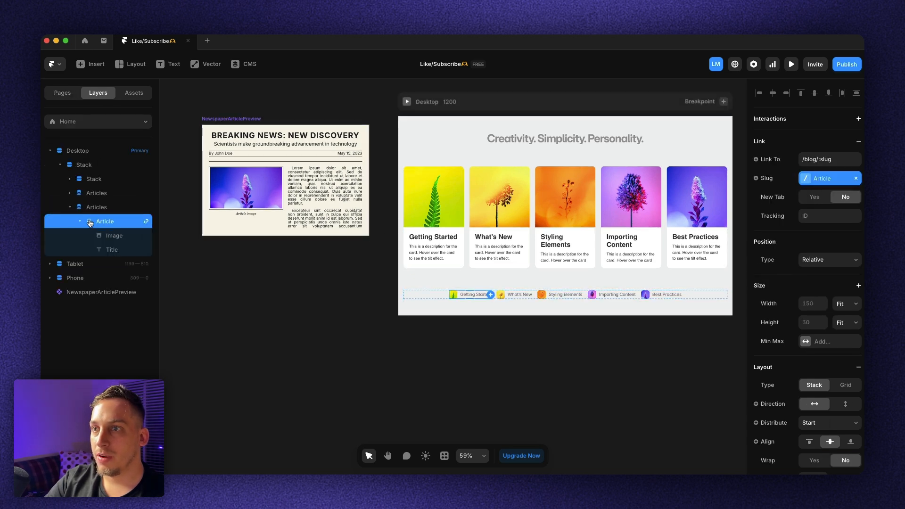
{"action": "left_click_drag", "start_coordinate": [235, 118], "coordinate": [461, 294]}
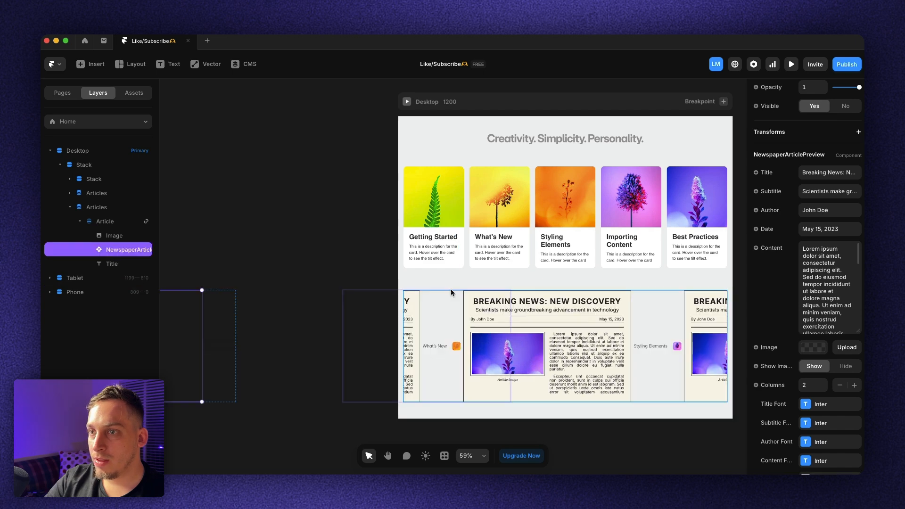
{"action": "left_click", "coordinate": [111, 263]}
{"action": "key", "text": "Delete"}
{"action": "left_click", "coordinate": [115, 235]}
{"action": "key", "text": "Delete"}
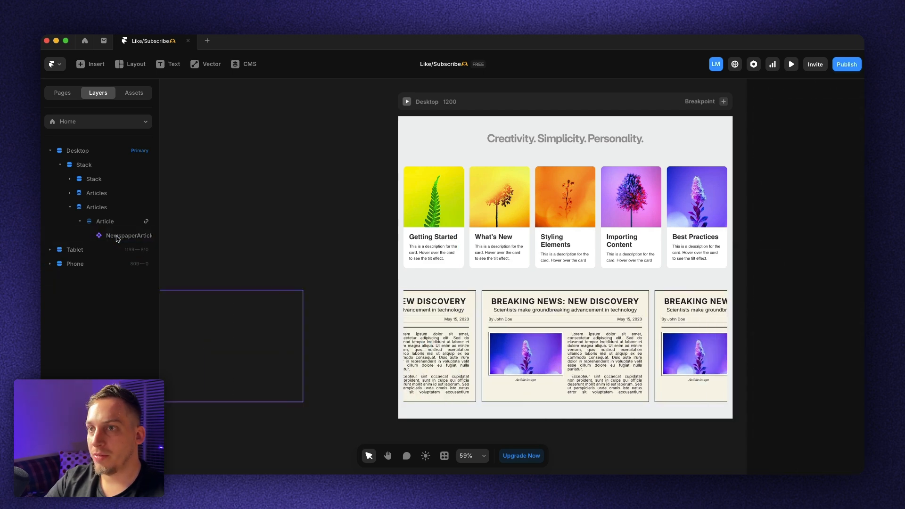
Limit the newspaper Articles list to one item, and give its Article a fixed width of 600 with the newspaper component filling it.
{"action": "left_click", "coordinate": [118, 227]}
{"action": "scroll", "coordinate": [819, 324], "scroll_direction": "down", "scroll_amount": 2}
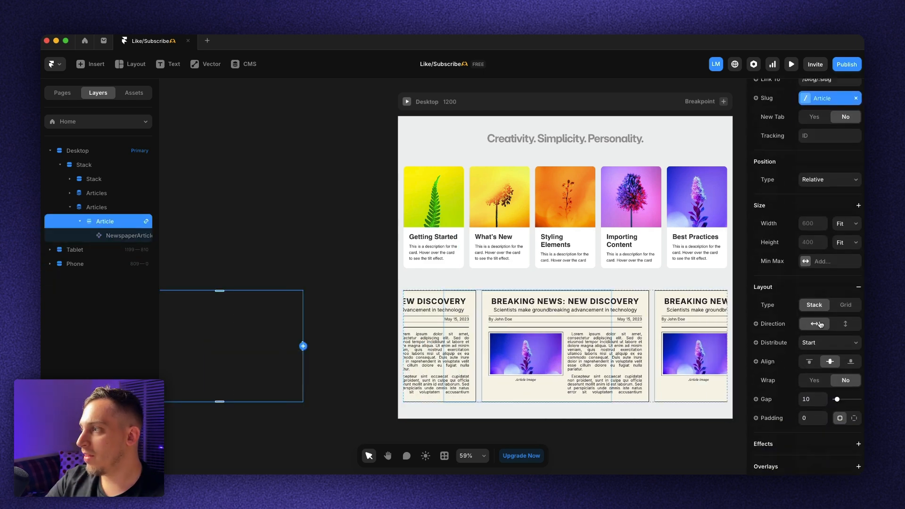
{"action": "scroll", "coordinate": [821, 254], "scroll_direction": "up", "scroll_amount": 2}
{"action": "left_click", "coordinate": [112, 209]}
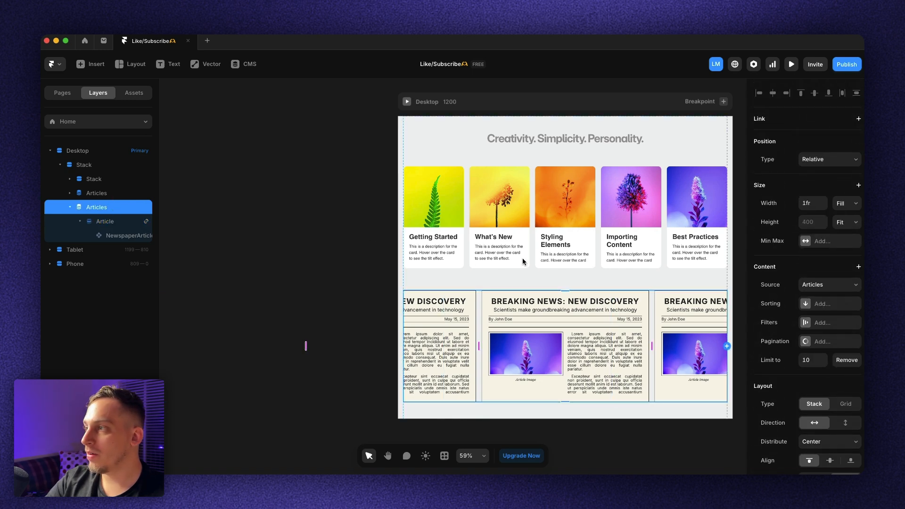
{"action": "left_click", "coordinate": [804, 356]}
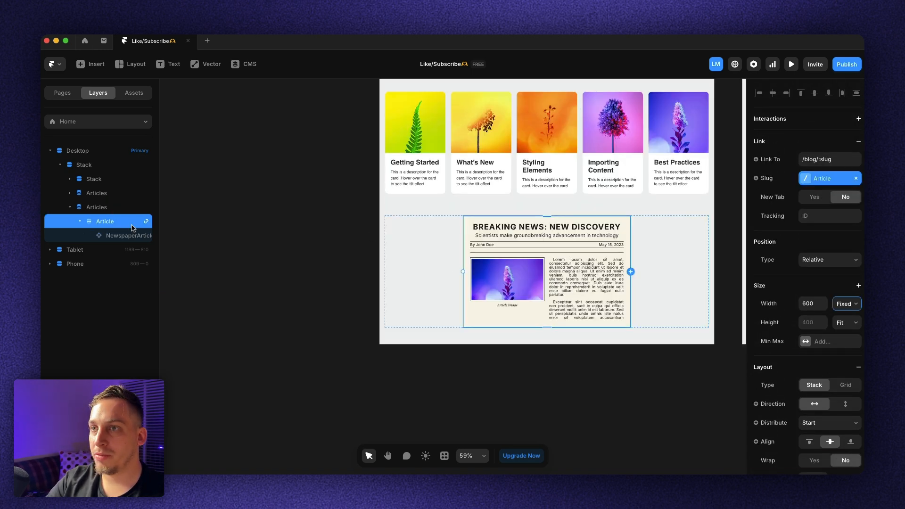
Raise the item limit of the newspaper Articles list to two.
{"action": "left_click", "coordinate": [128, 236]}
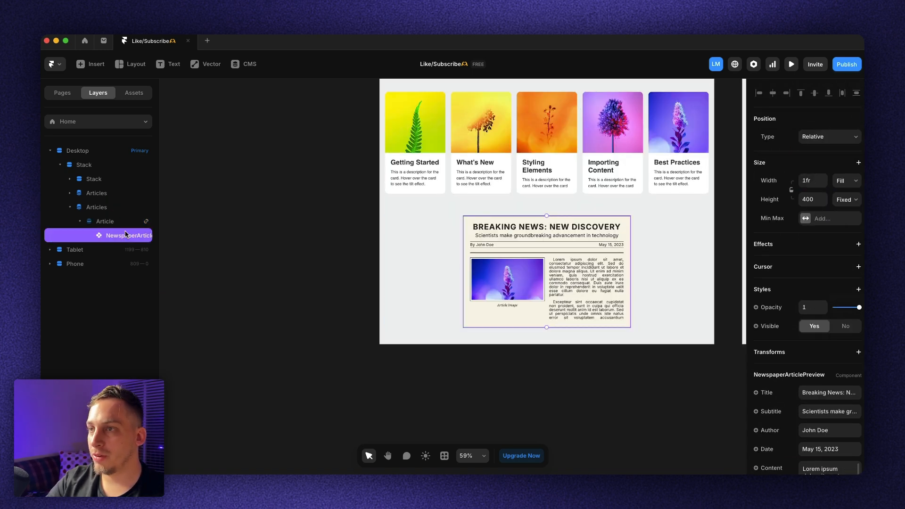
{"action": "left_click", "coordinate": [101, 220]}
{"action": "scroll", "coordinate": [810, 341], "scroll_direction": "down", "scroll_amount": 5}
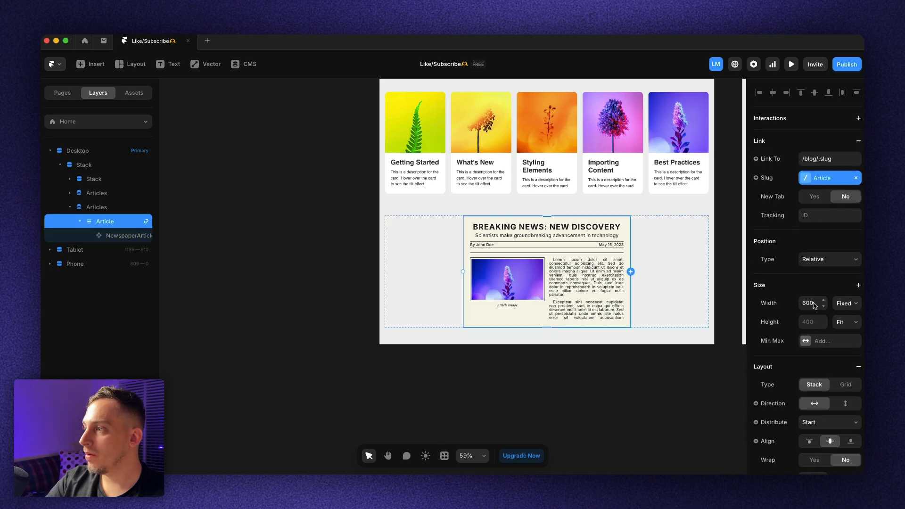
{"action": "scroll", "coordinate": [811, 341], "scroll_direction": "up", "scroll_amount": 3}
{"action": "scroll", "coordinate": [806, 341], "scroll_direction": "down", "scroll_amount": 3}
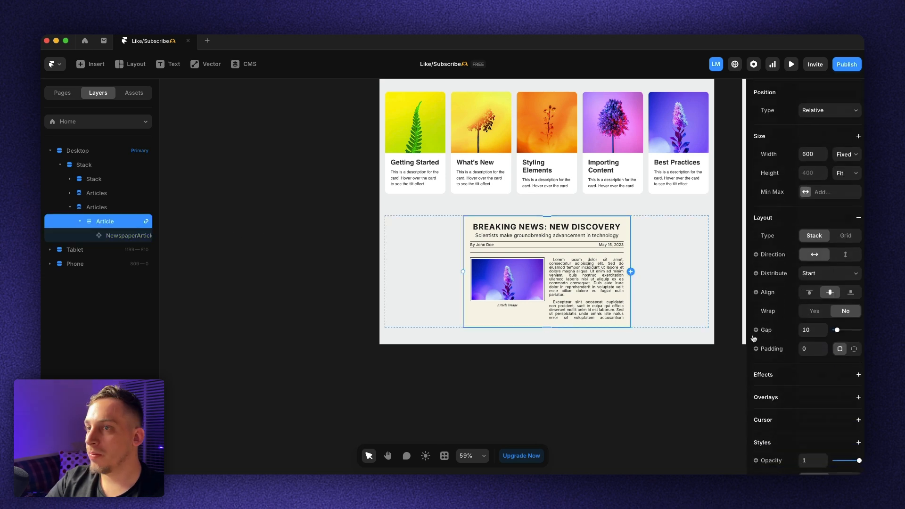
{"action": "left_click", "coordinate": [132, 208]}
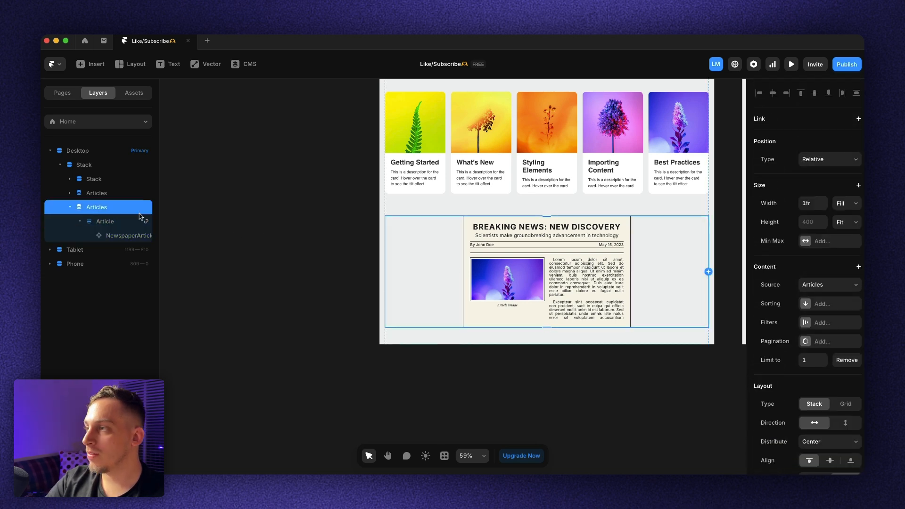
{"action": "left_click", "coordinate": [823, 358]}
Set the width of the Article item in the newspaper list to Fill.
{"action": "left_click", "coordinate": [106, 221]}
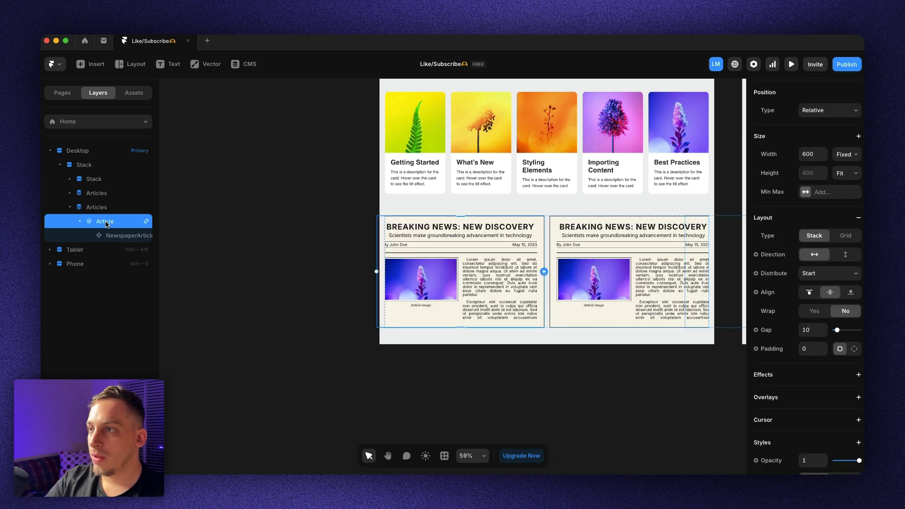
{"action": "scroll", "coordinate": [844, 255], "scroll_direction": "up", "scroll_amount": 3}
{"action": "left_click", "coordinate": [849, 248]}
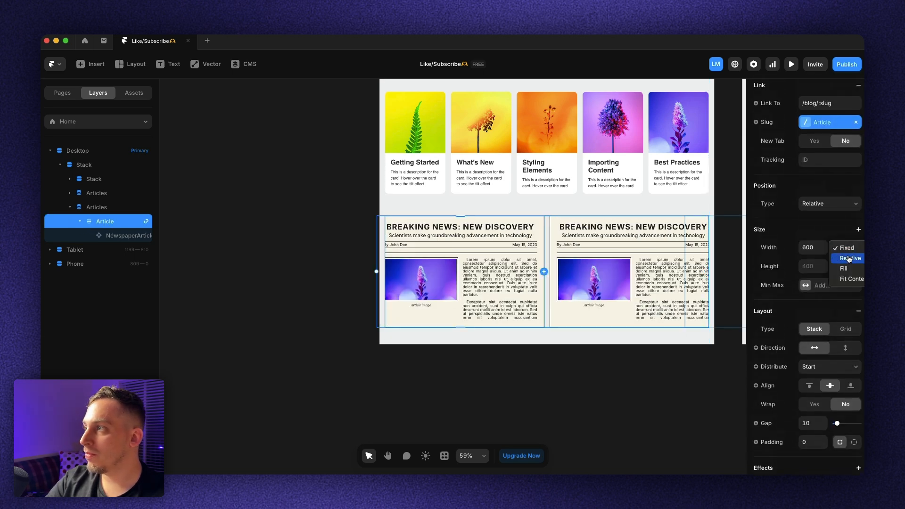
{"action": "left_click", "coordinate": [836, 268]}
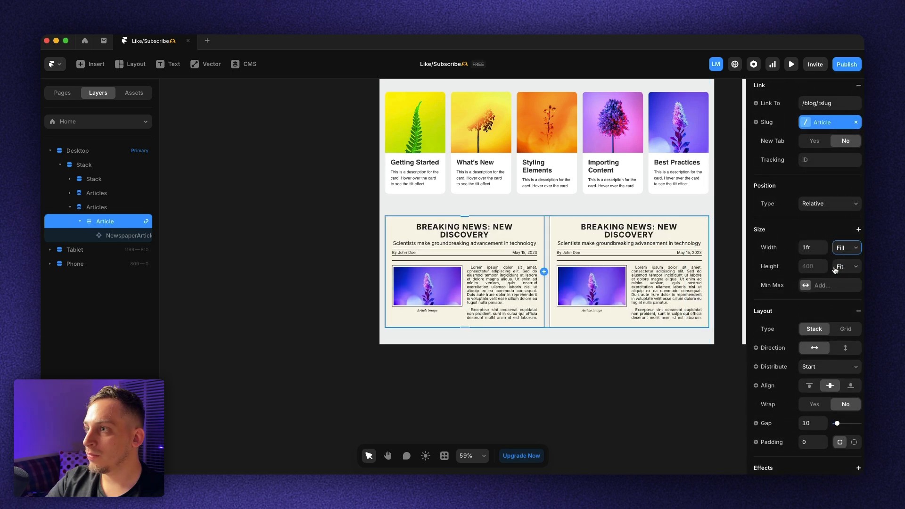
{"action": "left_click", "coordinate": [293, 210]}
Bind the newspaper component's Title to the CMS Title variable and its Author to the Slug variable.
{"action": "left_click", "coordinate": [460, 248]}
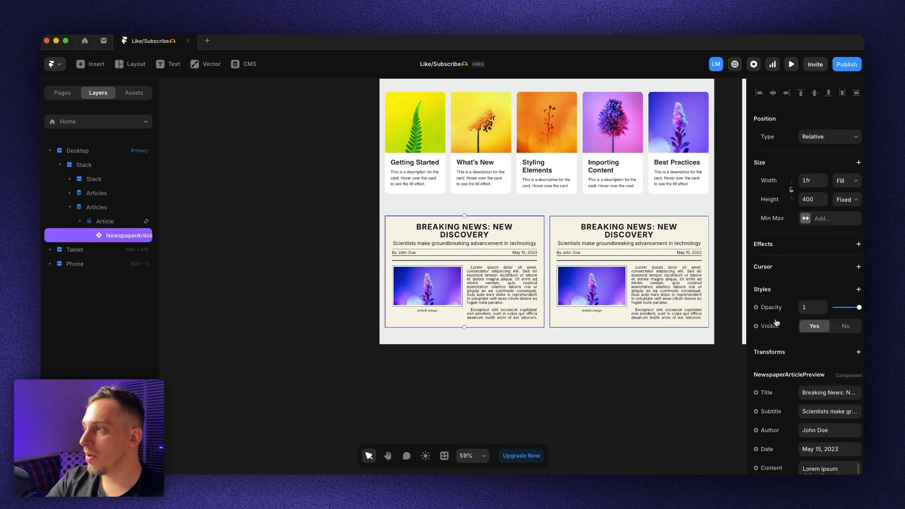
{"action": "scroll", "coordinate": [765, 363], "scroll_direction": "down", "scroll_amount": 1}
{"action": "left_click", "coordinate": [762, 364]}
{"action": "mouse_move", "coordinate": [774, 400]}
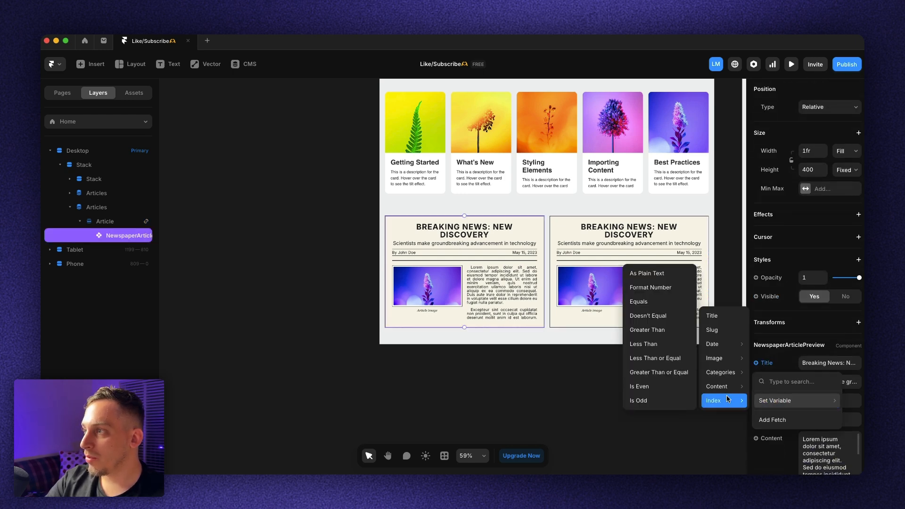
{"action": "left_click", "coordinate": [721, 316]}
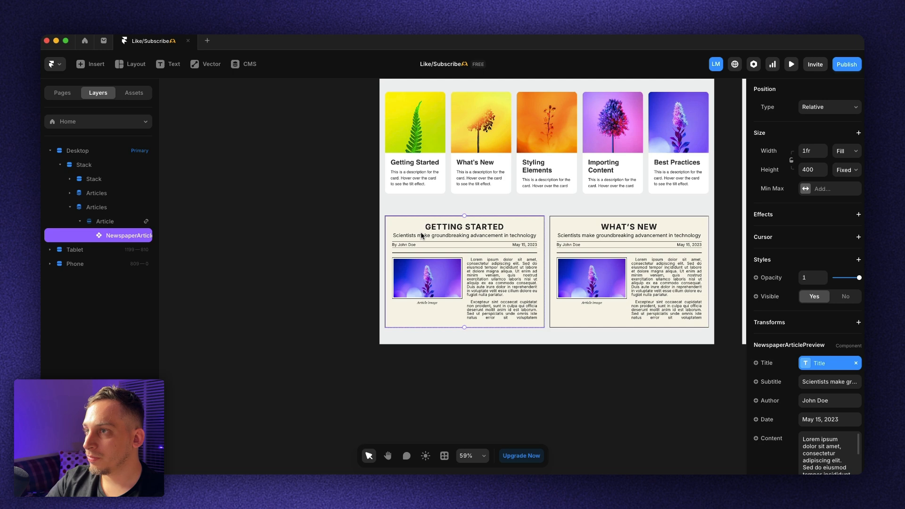
{"action": "scroll", "coordinate": [773, 377], "scroll_direction": "down", "scroll_amount": 1}
{"action": "left_click", "coordinate": [766, 374]}
{"action": "mouse_move", "coordinate": [782, 411]}
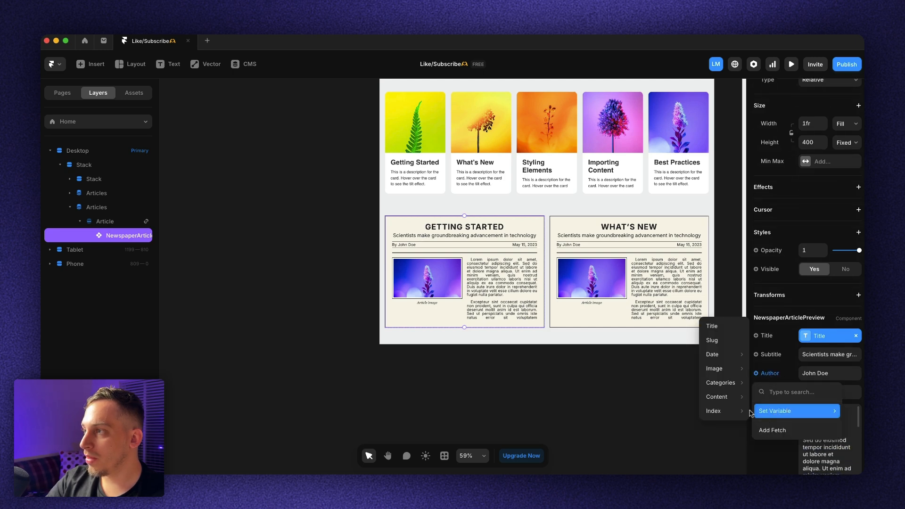
{"action": "left_click", "coordinate": [720, 341]}
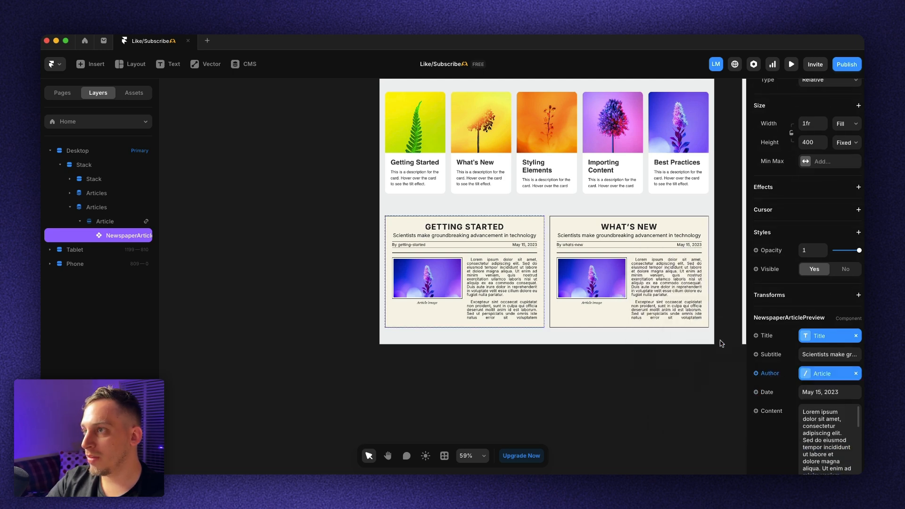
Bind the newspaper component's Date to the CMS Date variable with date formatting, and its Image to the CMS Image variable.
{"action": "left_click", "coordinate": [757, 392]}
{"action": "mouse_move", "coordinate": [773, 431]}
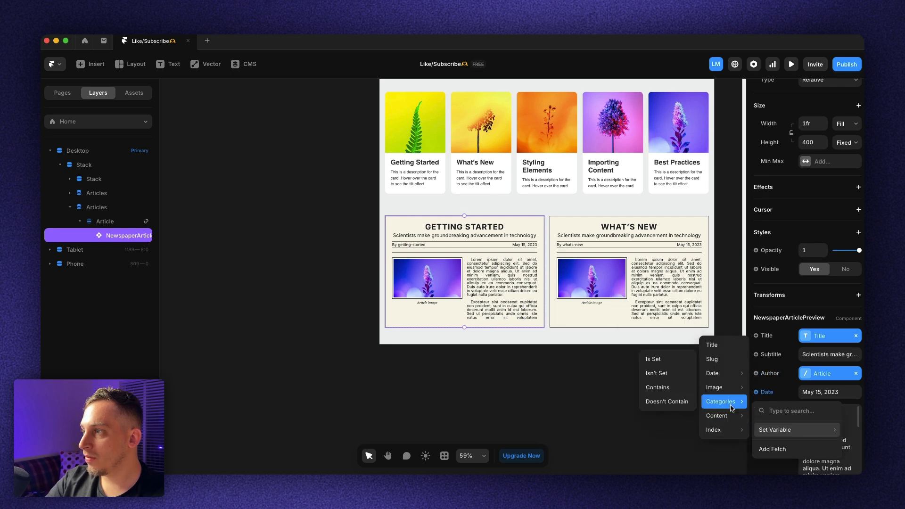
{"action": "mouse_move", "coordinate": [726, 373]}
{"action": "left_click", "coordinate": [645, 274]}
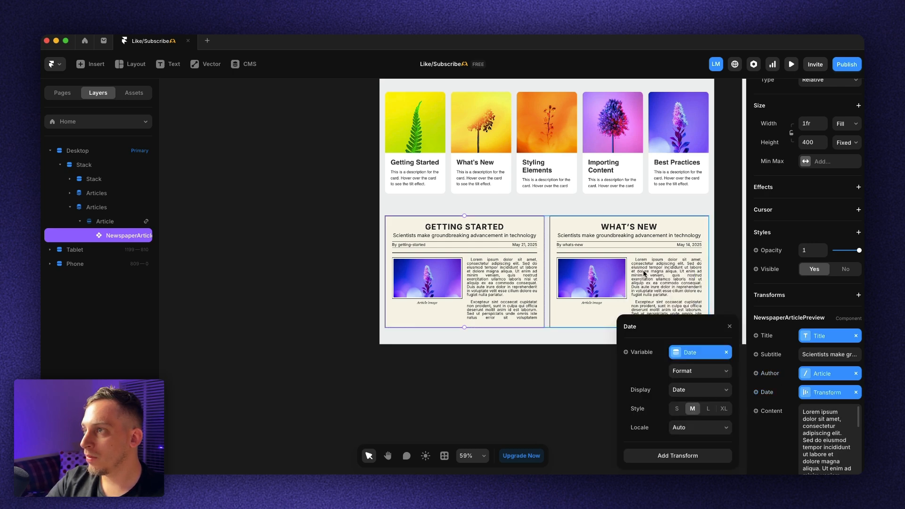
{"action": "left_click", "coordinate": [756, 396]}
{"action": "mouse_move", "coordinate": [774, 414]}
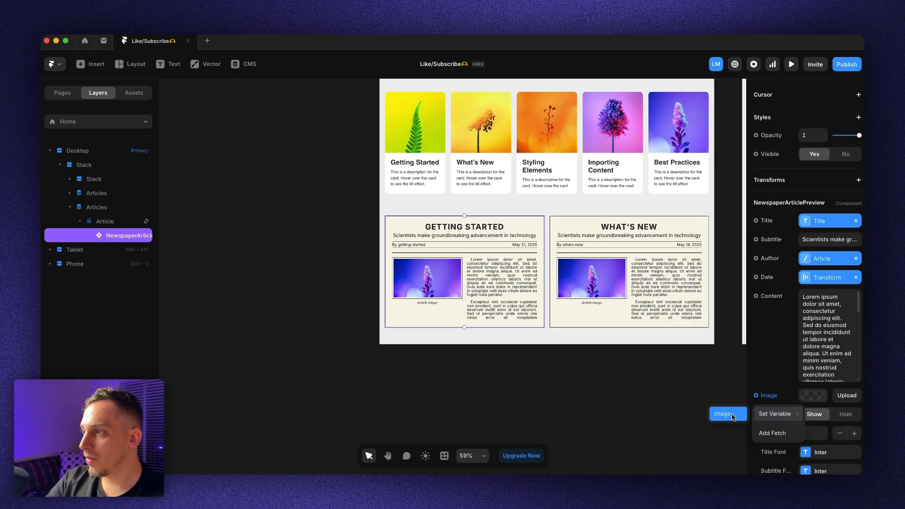
{"action": "left_click", "coordinate": [732, 415]}
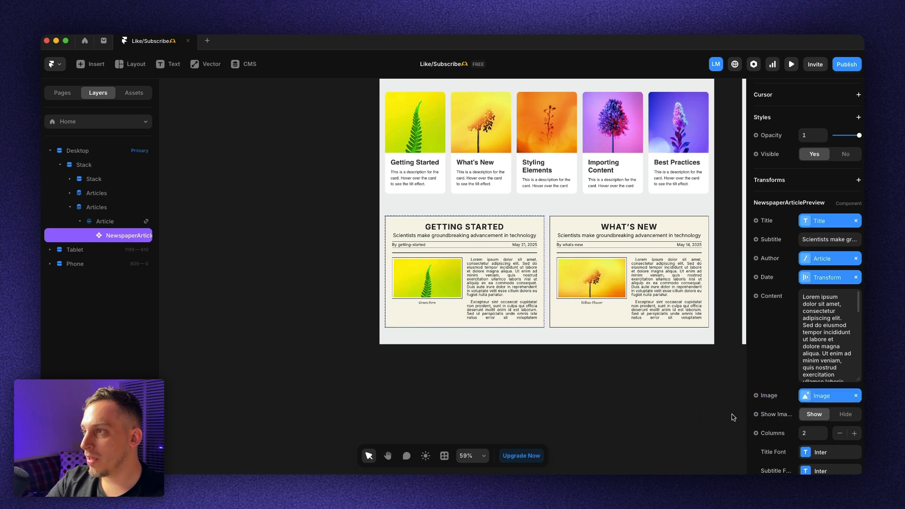
Search the fonts for "serif" and set the newspaper component's title font to Cactus Classical Serif.
{"action": "scroll", "coordinate": [808, 401], "scroll_direction": "down", "scroll_amount": 2}
{"action": "scroll", "coordinate": [808, 400], "scroll_direction": "down", "scroll_amount": 2}
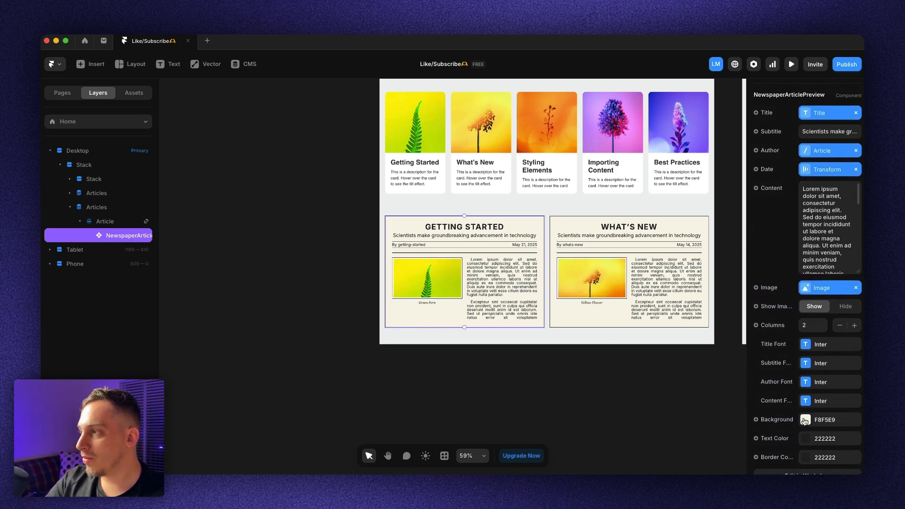
{"action": "scroll", "coordinate": [806, 427], "scroll_direction": "down", "scroll_amount": 2}
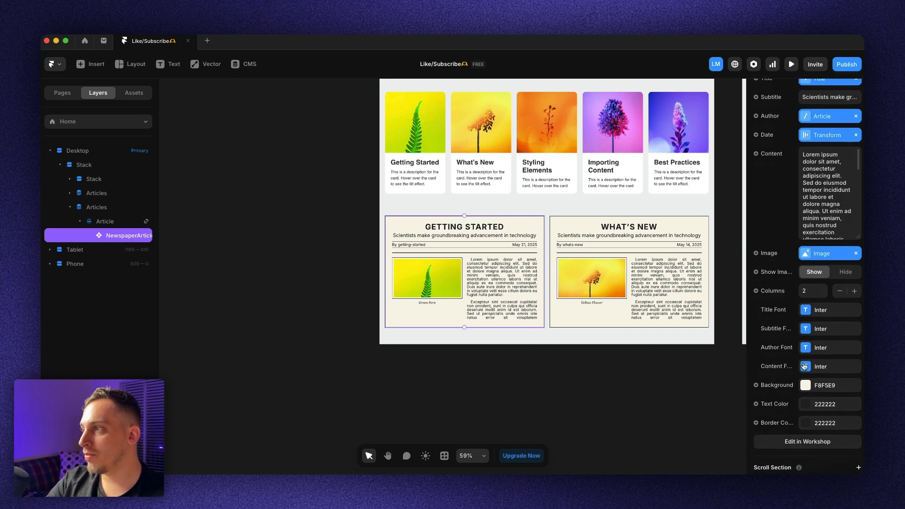
{"action": "left_click", "coordinate": [811, 309]}
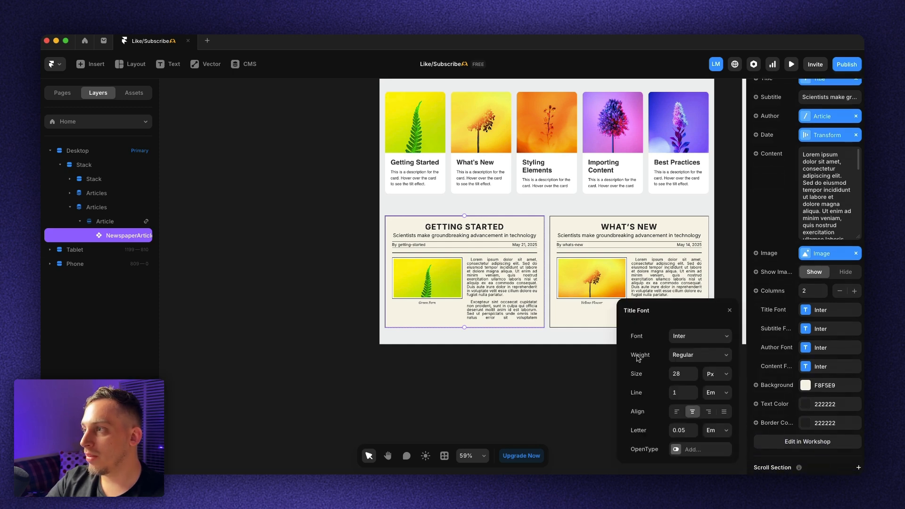
{"action": "left_click", "coordinate": [699, 337]}
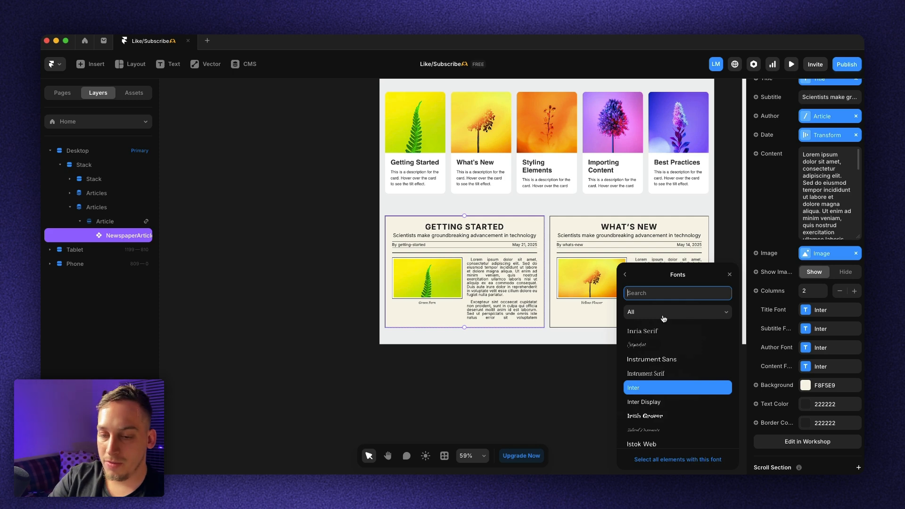
{"action": "type", "text": "serif"}
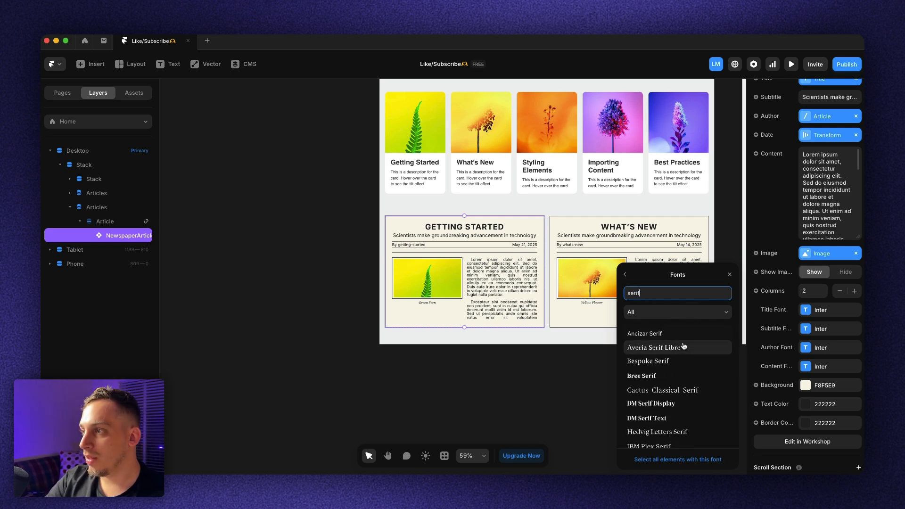
{"action": "left_click", "coordinate": [669, 388]}
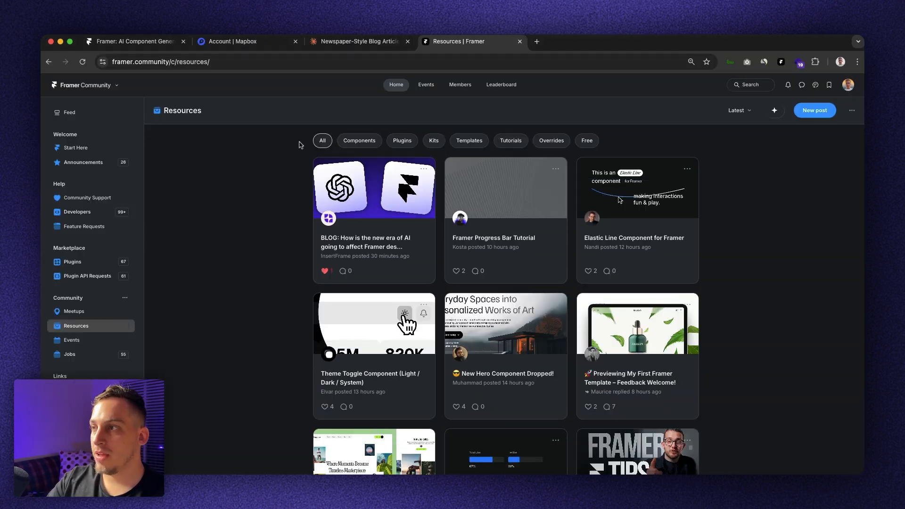
Browse the latest posts in the Resources section of the Framer Community site in the browser.
{"action": "scroll", "coordinate": [301, 144], "scroll_direction": "down", "scroll_amount": 2}
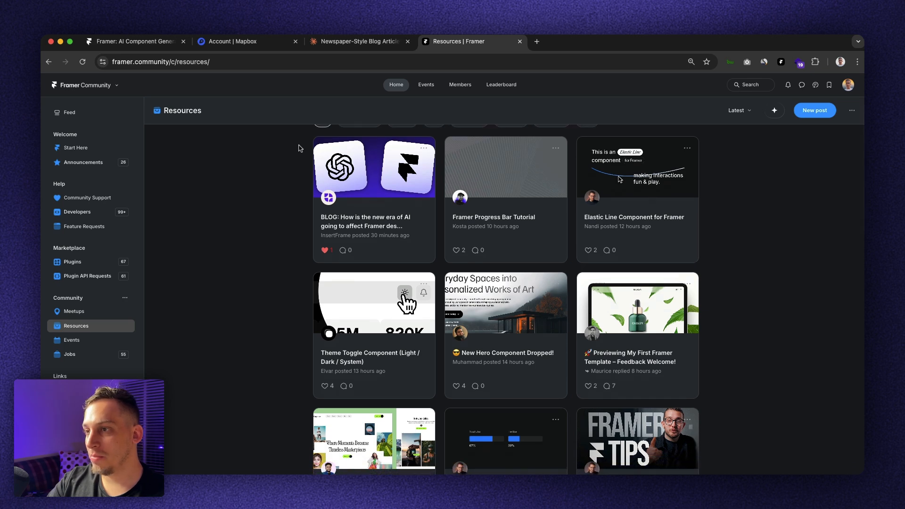
{"action": "scroll", "coordinate": [307, 229], "scroll_direction": "down", "scroll_amount": 3}
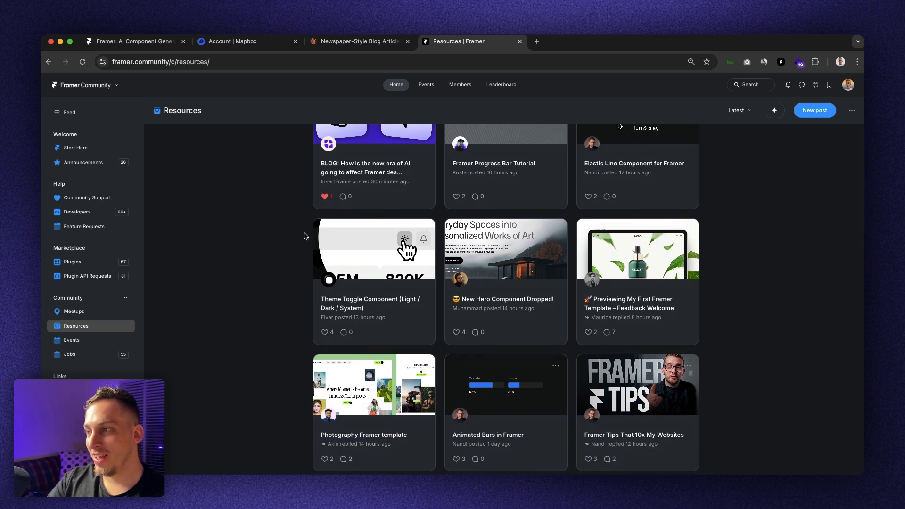
{"action": "scroll", "coordinate": [297, 226], "scroll_direction": "down", "scroll_amount": 5}
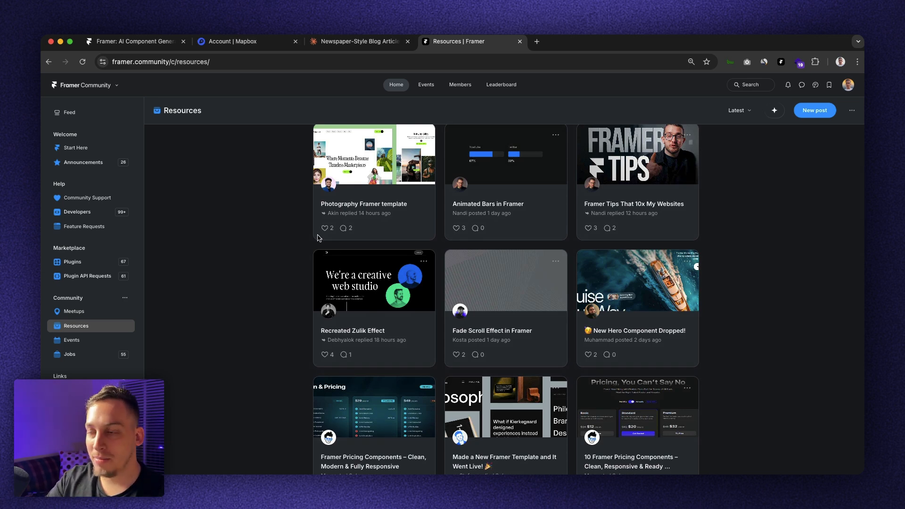
{"action": "scroll", "coordinate": [316, 245], "scroll_direction": "down", "scroll_amount": 5}
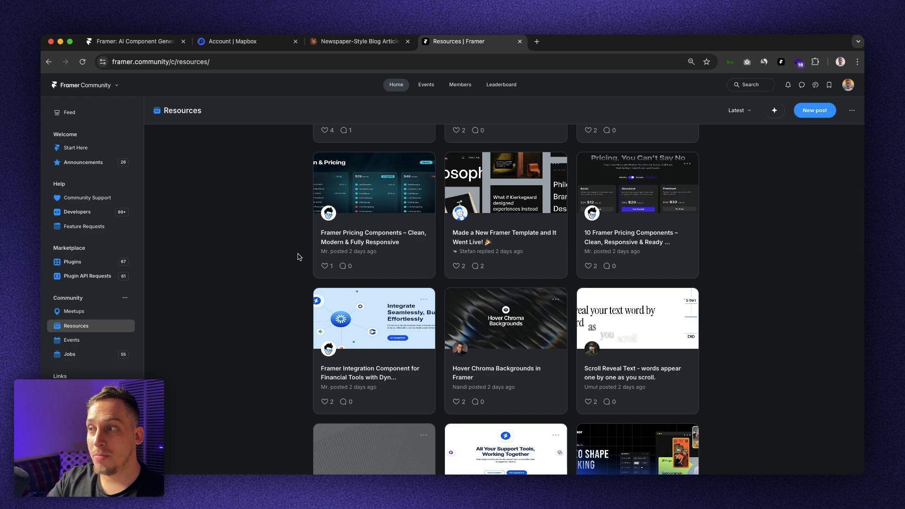
{"action": "scroll", "coordinate": [297, 257], "scroll_direction": "down", "scroll_amount": 5}
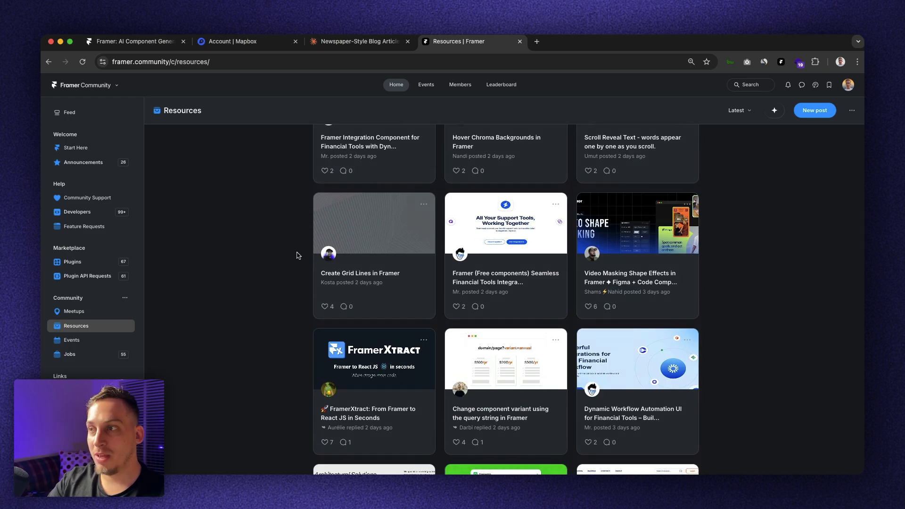
{"action": "scroll", "coordinate": [297, 256], "scroll_direction": "up", "scroll_amount": 15}
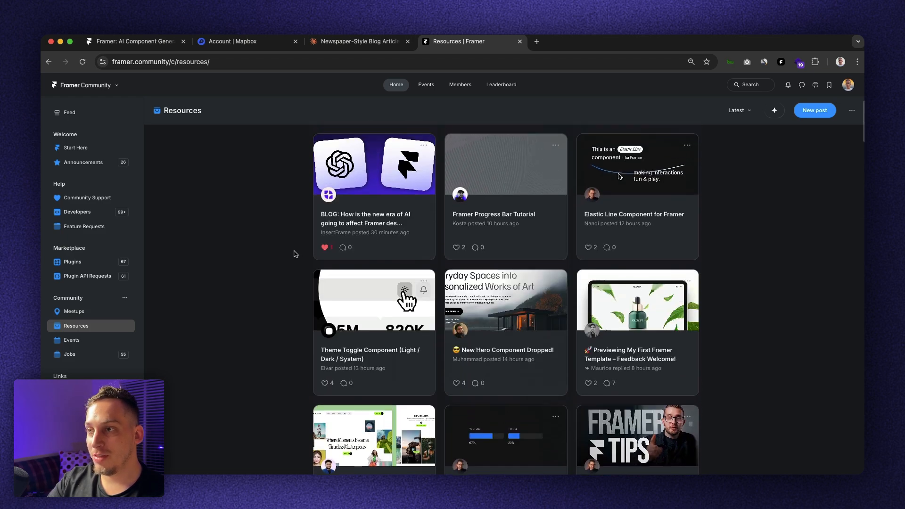